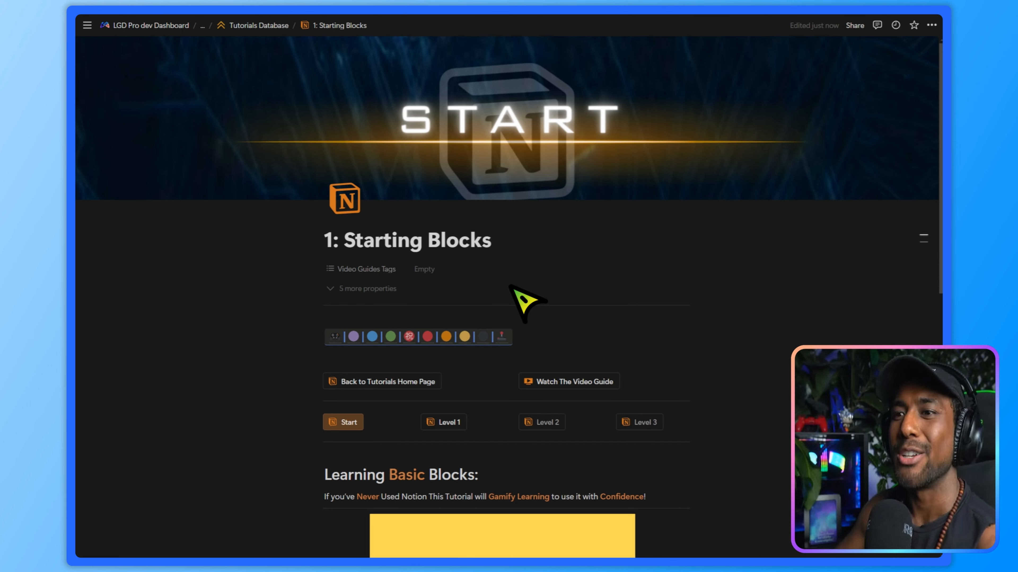
Start Level 1 of the Starting Blocks tutorial and acknowledge the instruction to learn and scroll through the page
scroll(523, 320, down, 7)
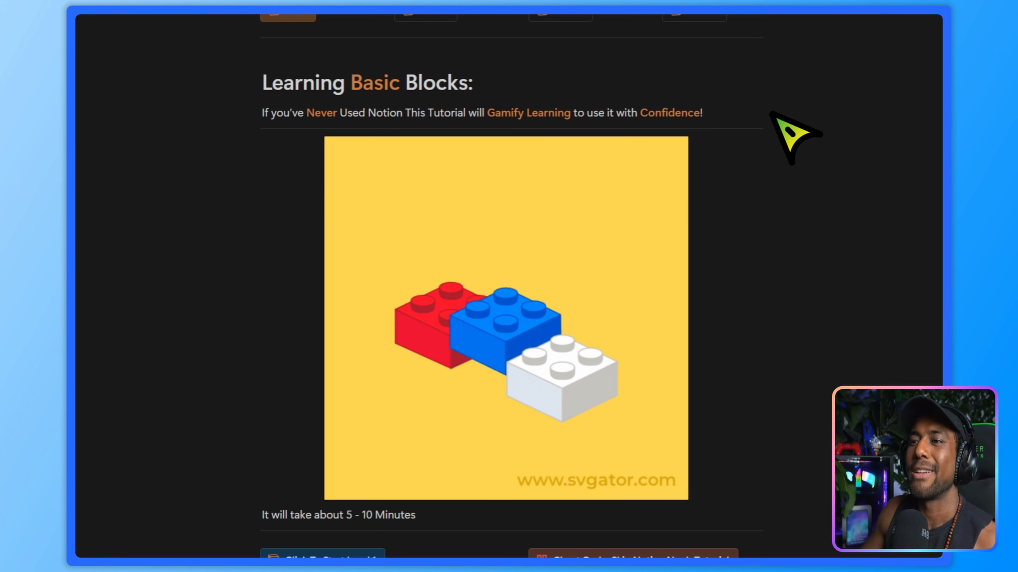
scroll(771, 114, down, 4)
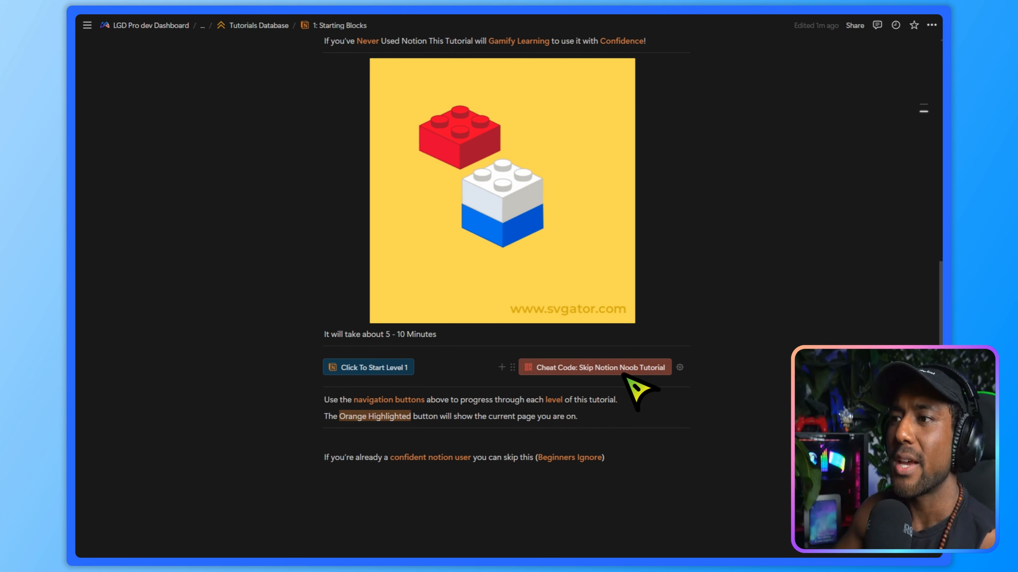
click(336, 366)
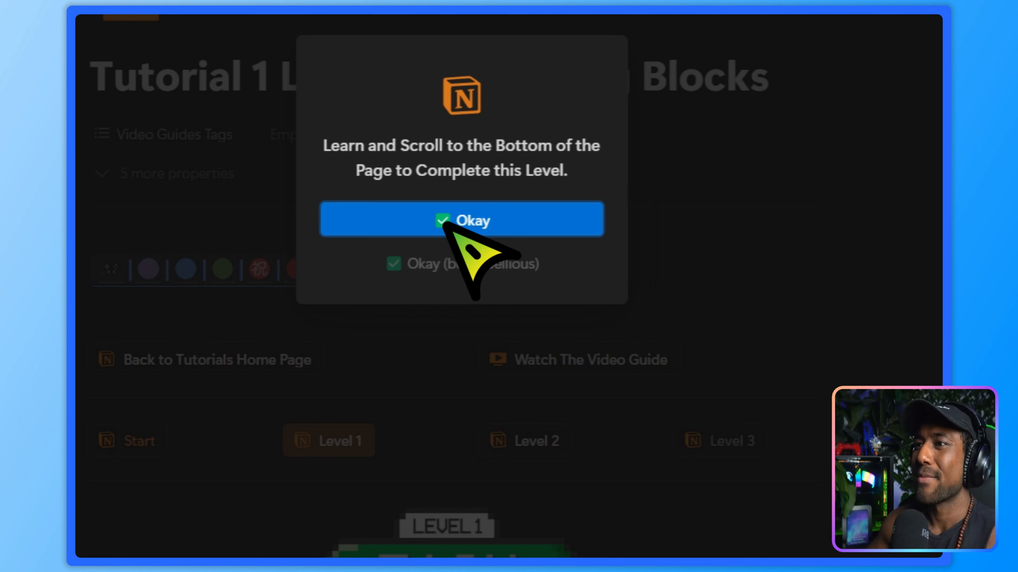
click(456, 220)
Read the Level 1 introduction explaining that text, pages, databases and empty spaces are all made from blocks
scroll(607, 320, down, 2)
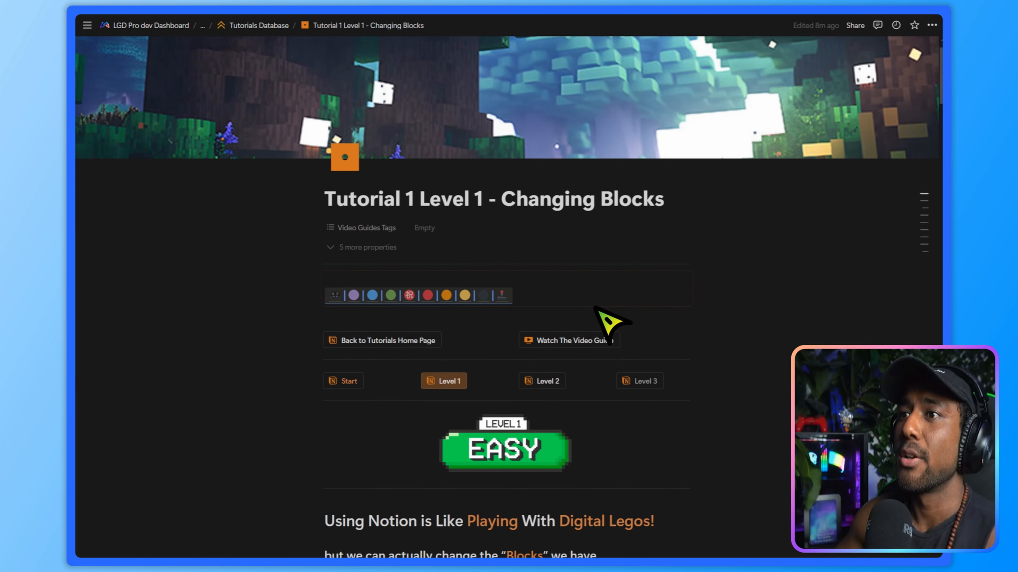
scroll(607, 320, down, 3)
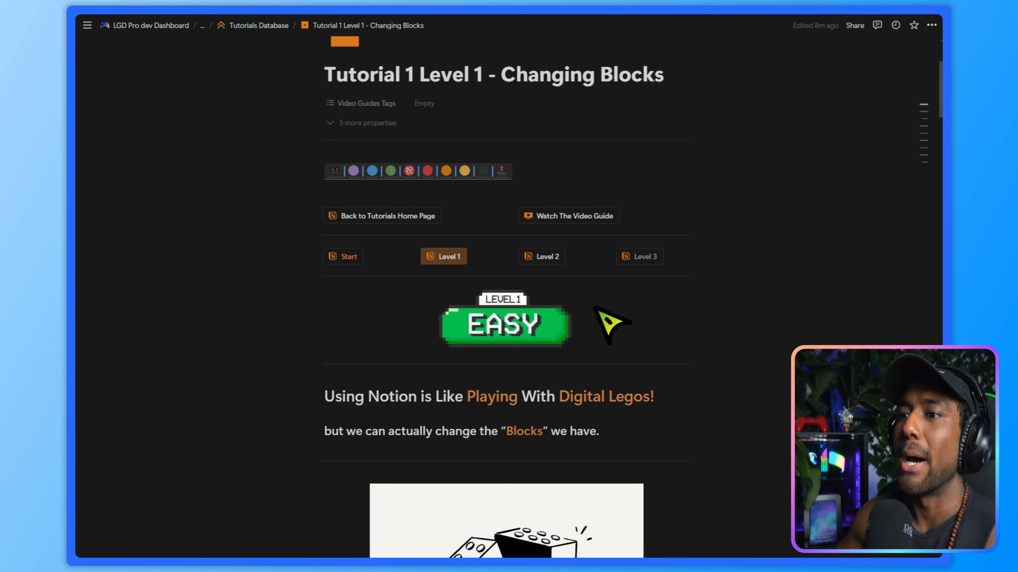
scroll(601, 321, down, 2)
scroll(677, 326, down, 1)
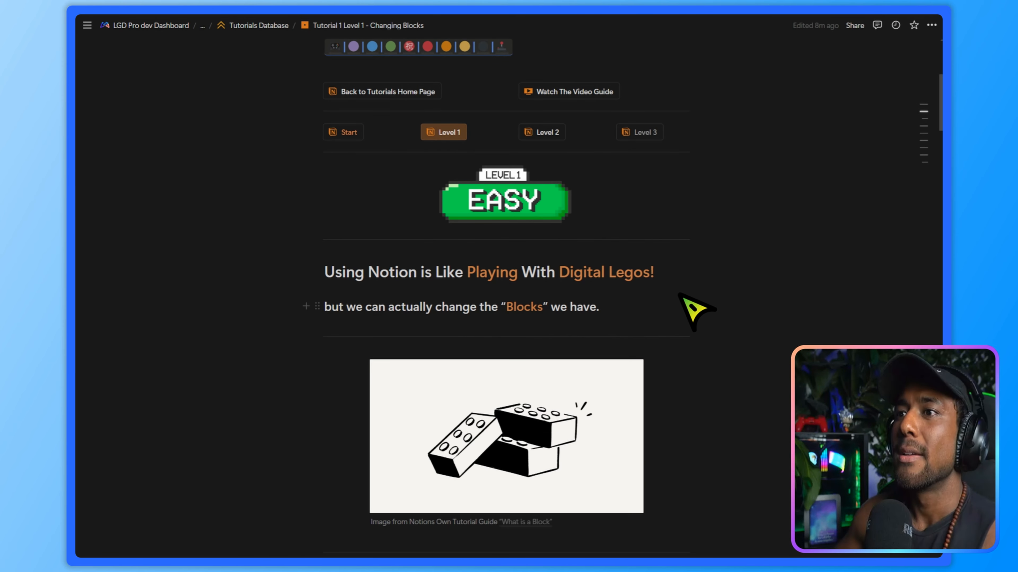
scroll(731, 287, down, 2)
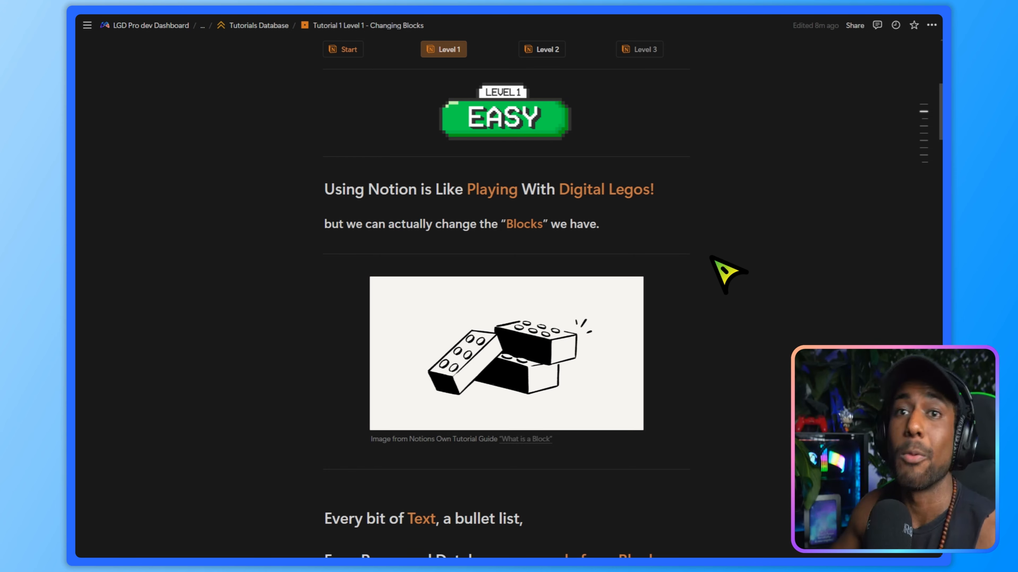
scroll(712, 260, down, 2)
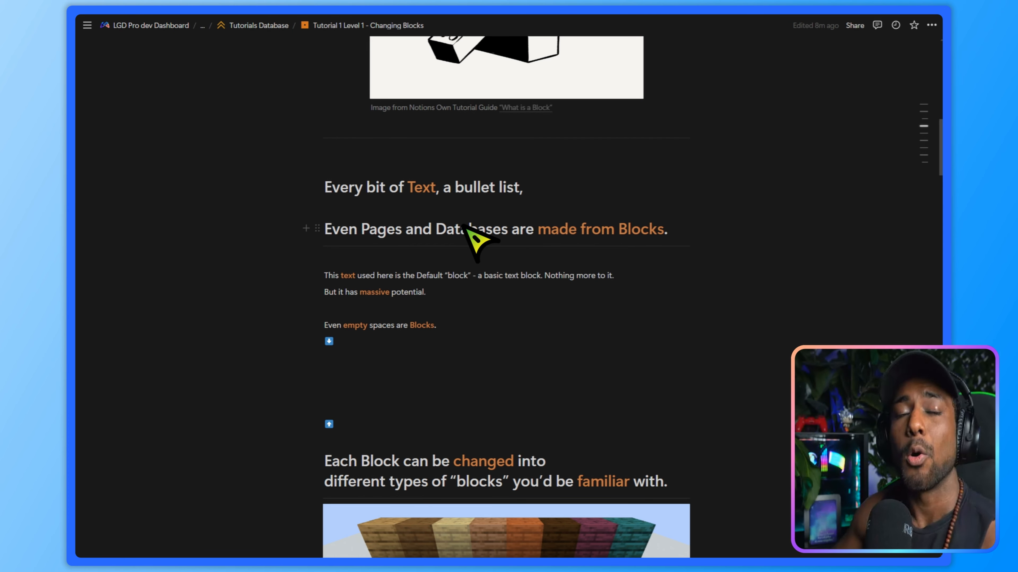
scroll(483, 253, down, 1)
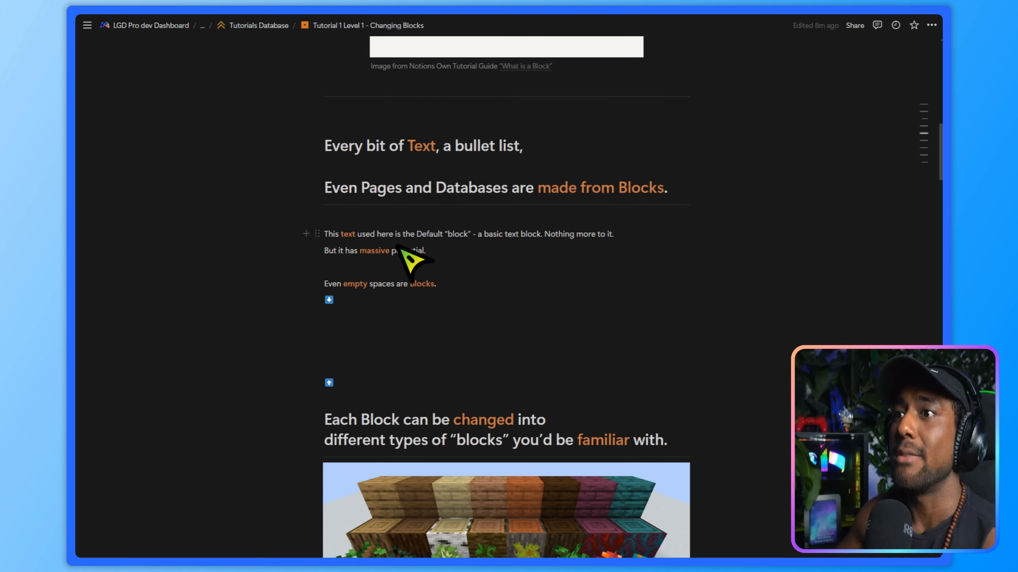
drag(418, 233, 514, 234)
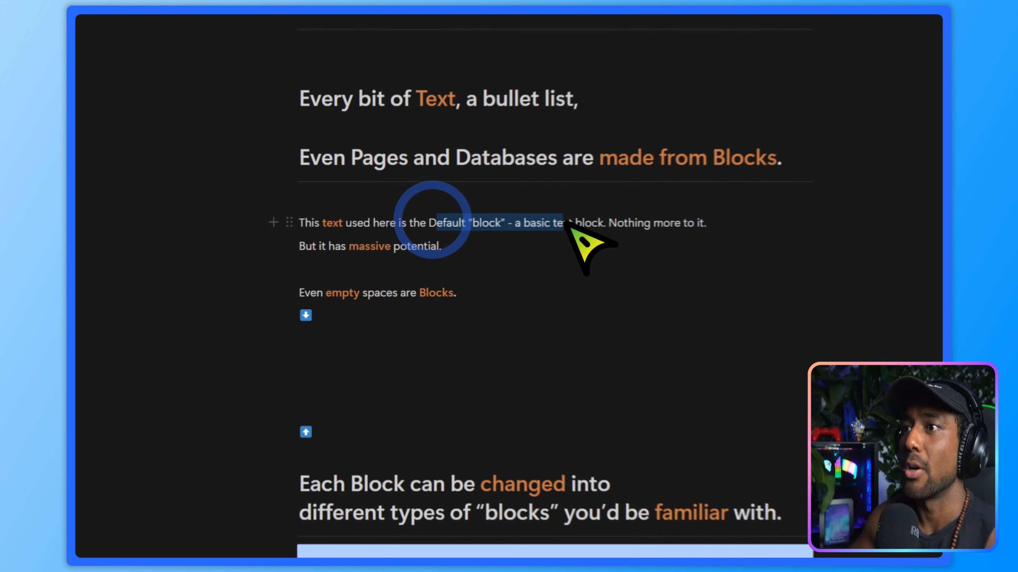
click(528, 243)
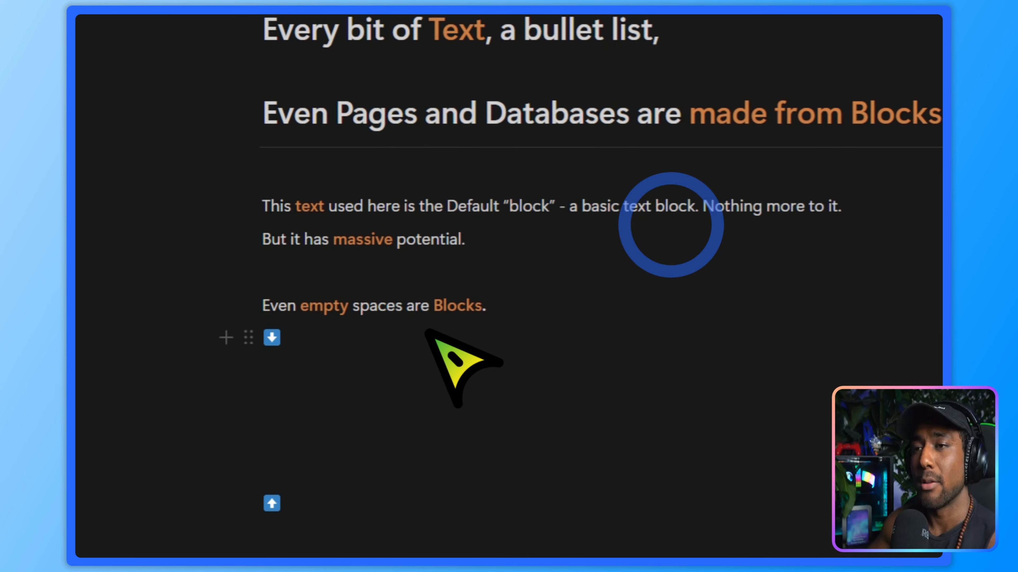
scroll(500, 401, down, 2)
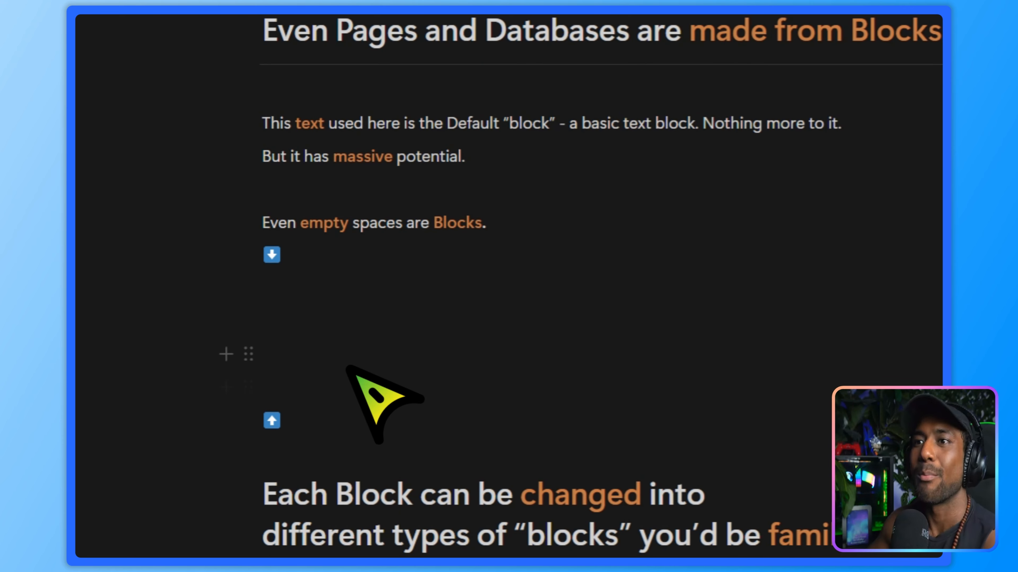
Move the text cursor up and down through the empty blocks between the two blue arrow icons
click(383, 303)
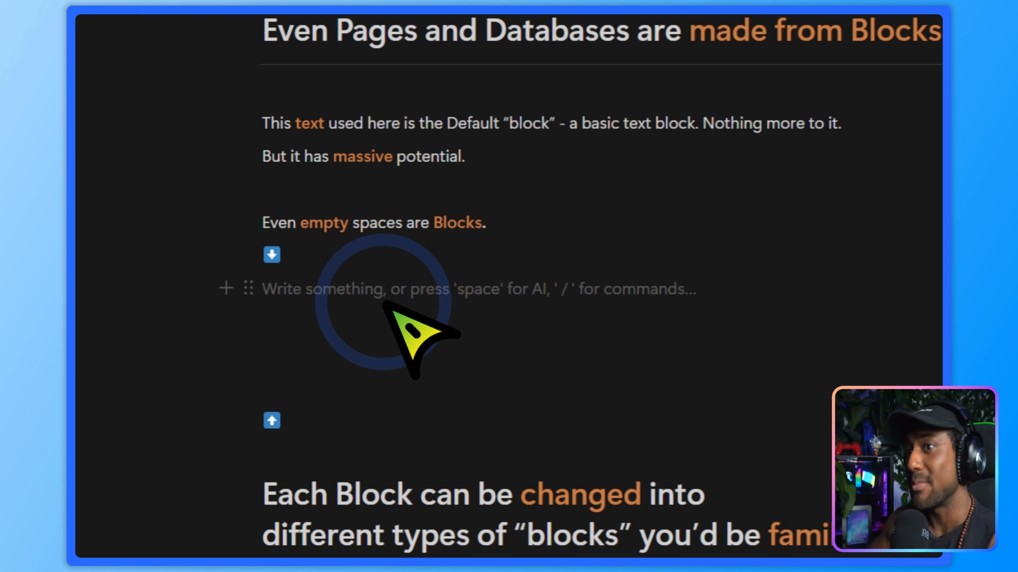
key(Down)
key(Down)
key(Down)
key(Up)
key(Up)
key(Up)
key(Down)
key(Down)
key(Down)
key(Up)
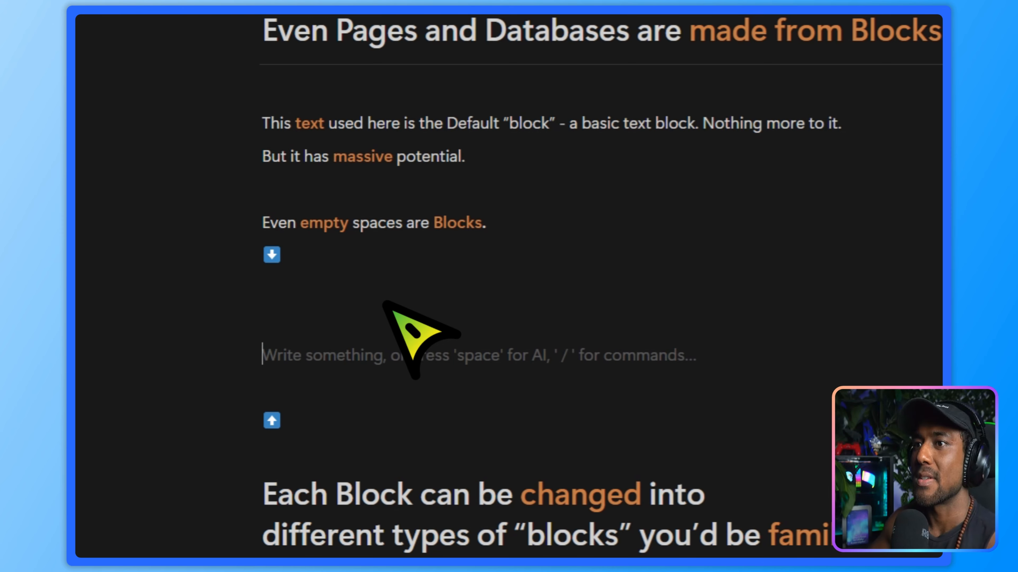
key(Up)
Read the Method 1 - Slash Command section and the Slash Command Challenge instructions on changing blocks
scroll(414, 201, up, 4)
scroll(465, 317, down, 6)
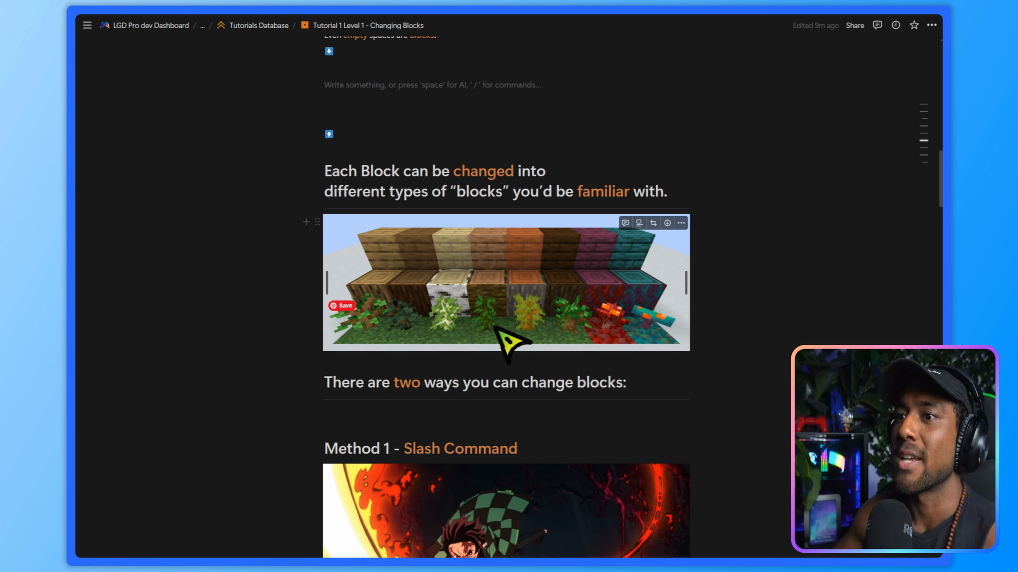
scroll(741, 332, down, 4)
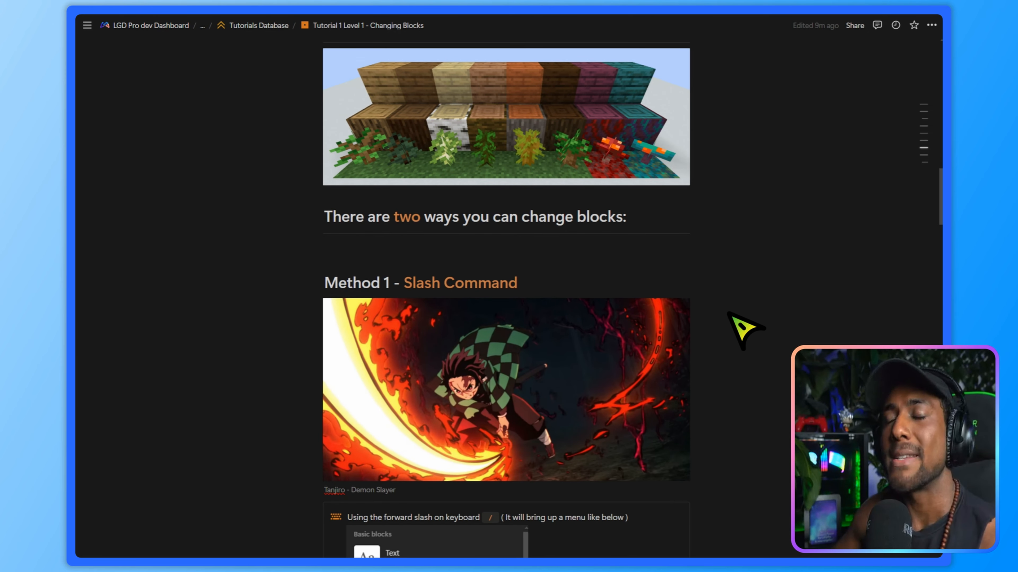
scroll(736, 330, down, 3)
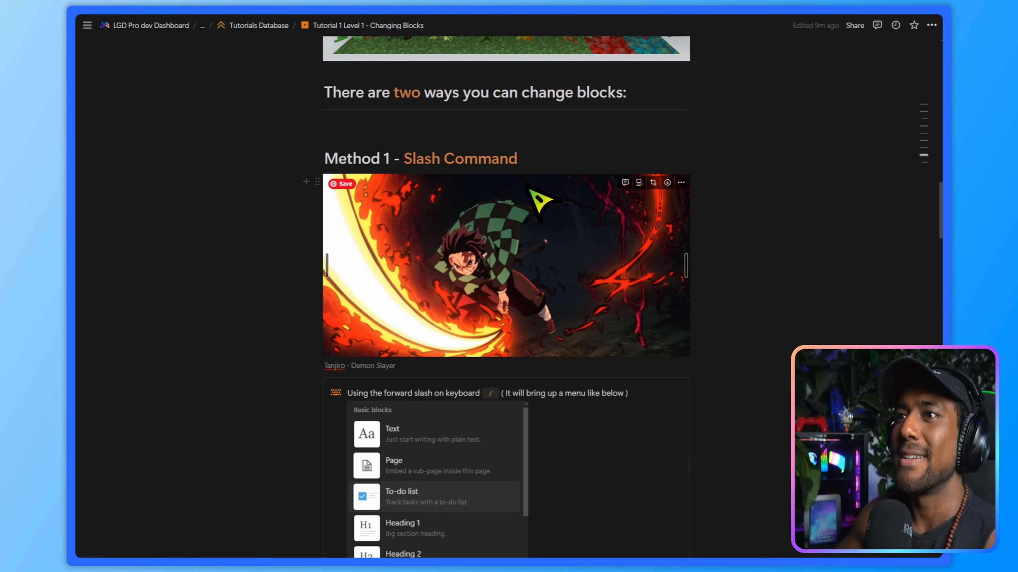
scroll(565, 221, down, 4)
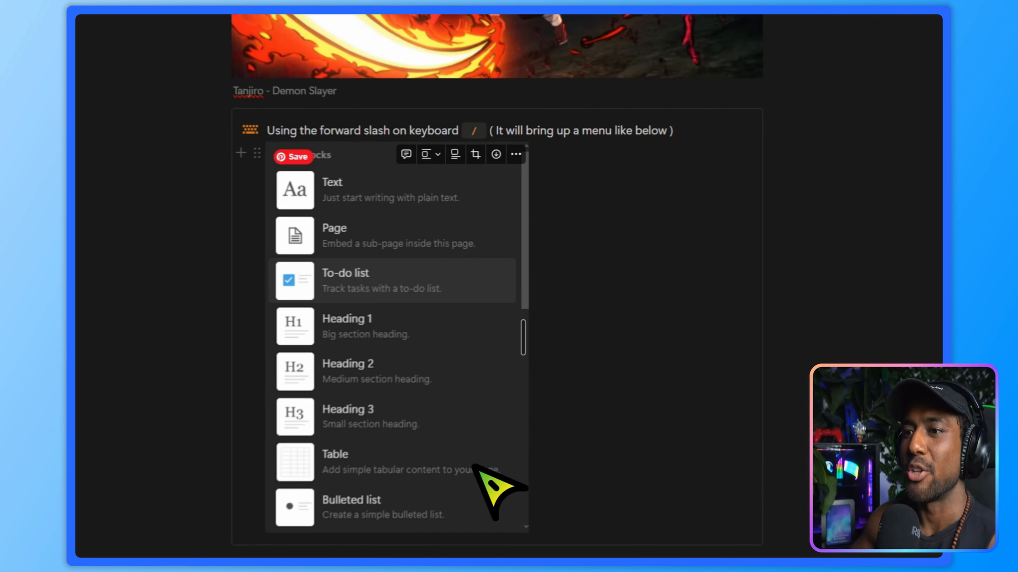
scroll(595, 366, down, 12)
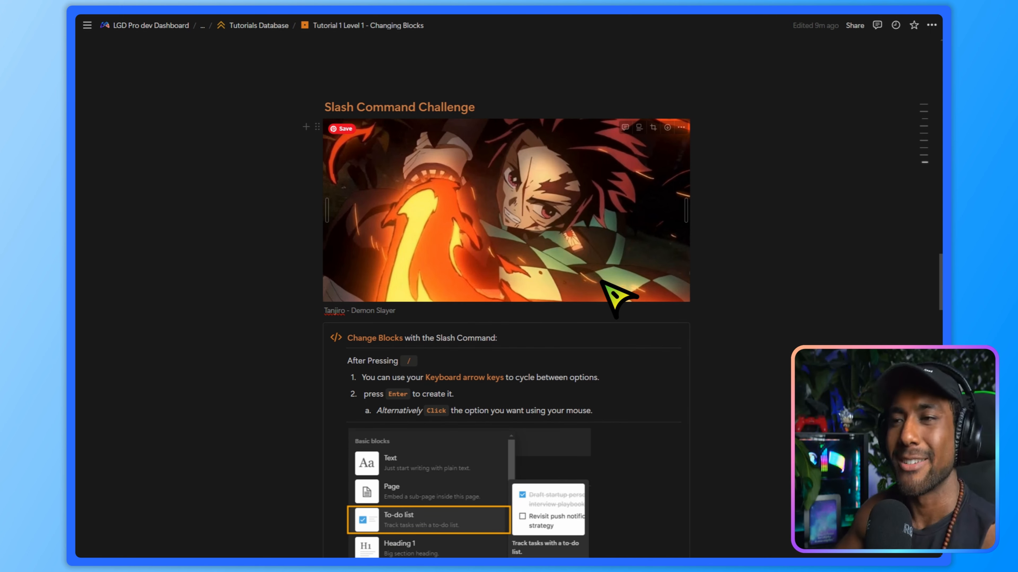
scroll(613, 297, down, 6)
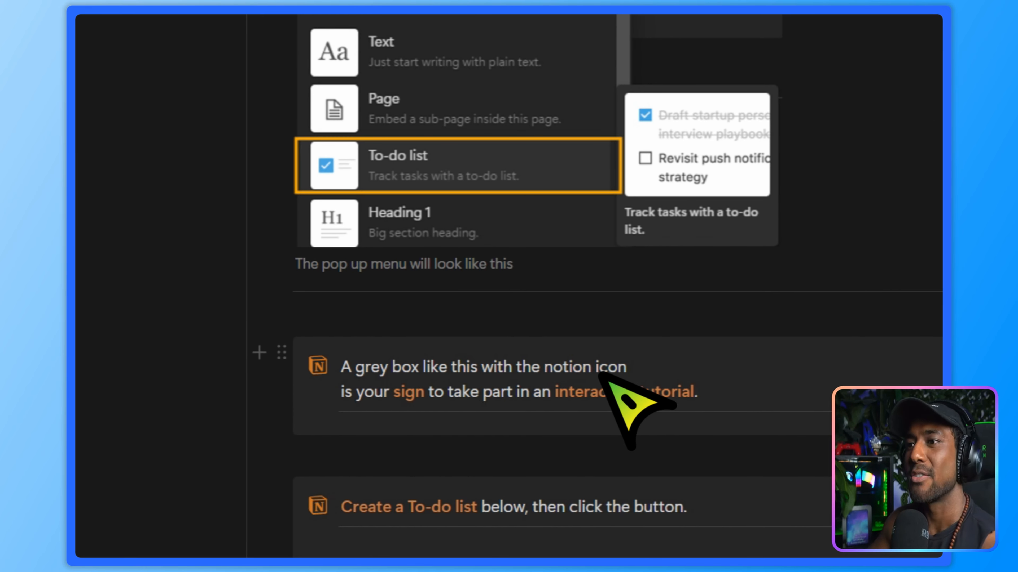
scroll(521, 353, up, 6)
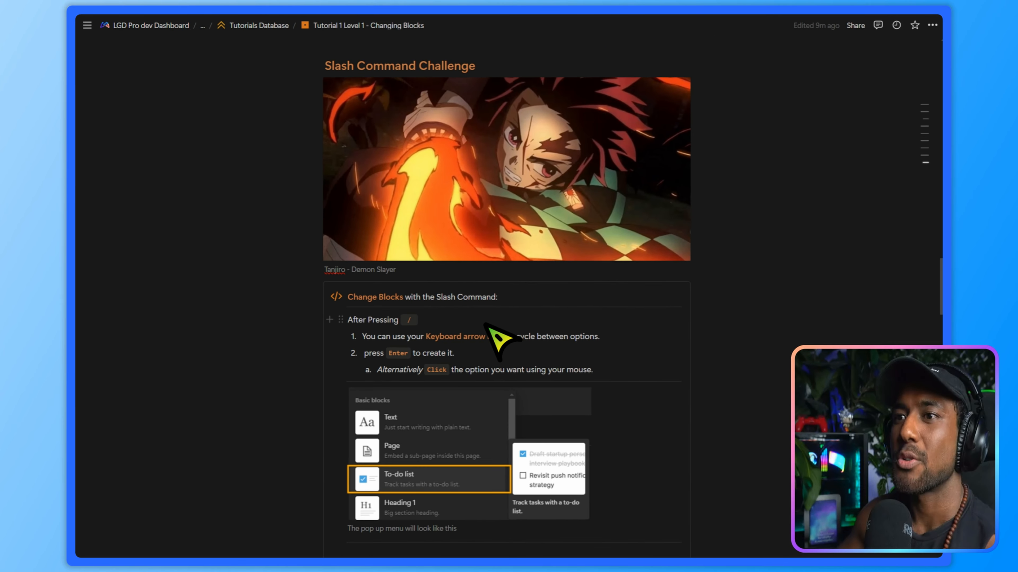
scroll(495, 277, down, 1)
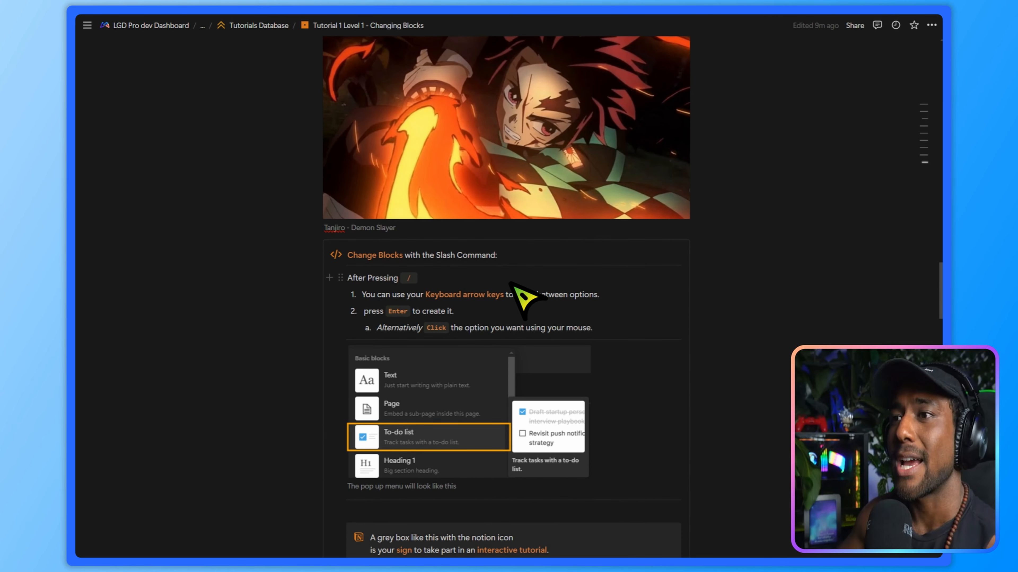
scroll(500, 307, down, 3)
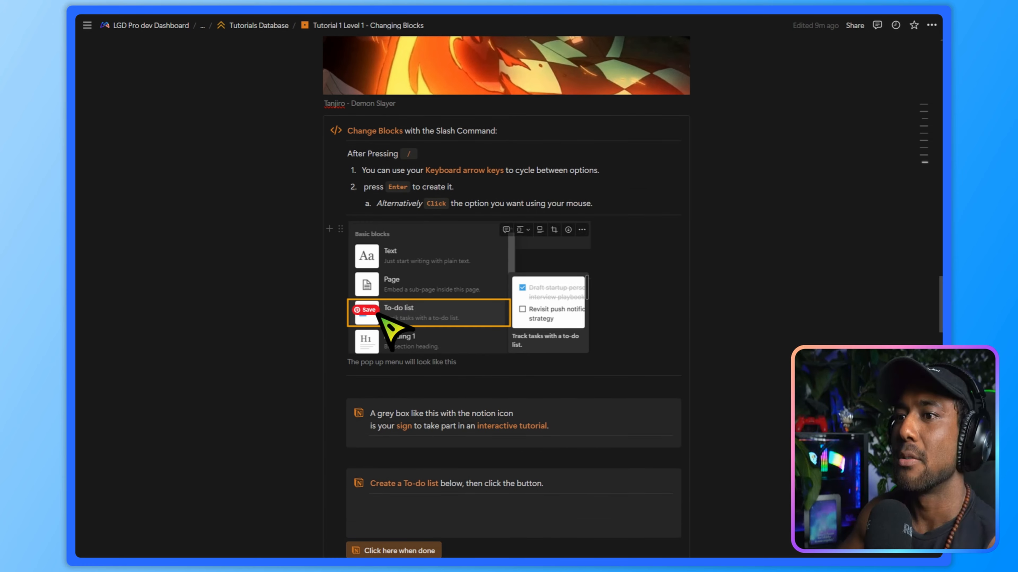
Start a slash command on the empty line beneath "Create a To-do list" in the challenge box
scroll(520, 339, down, 4)
click(431, 344)
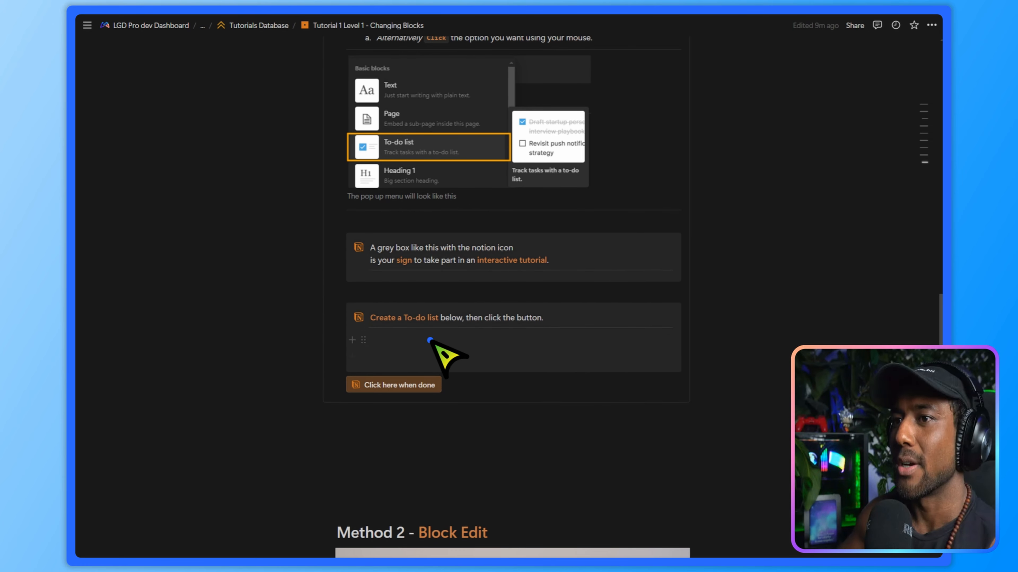
text(/)
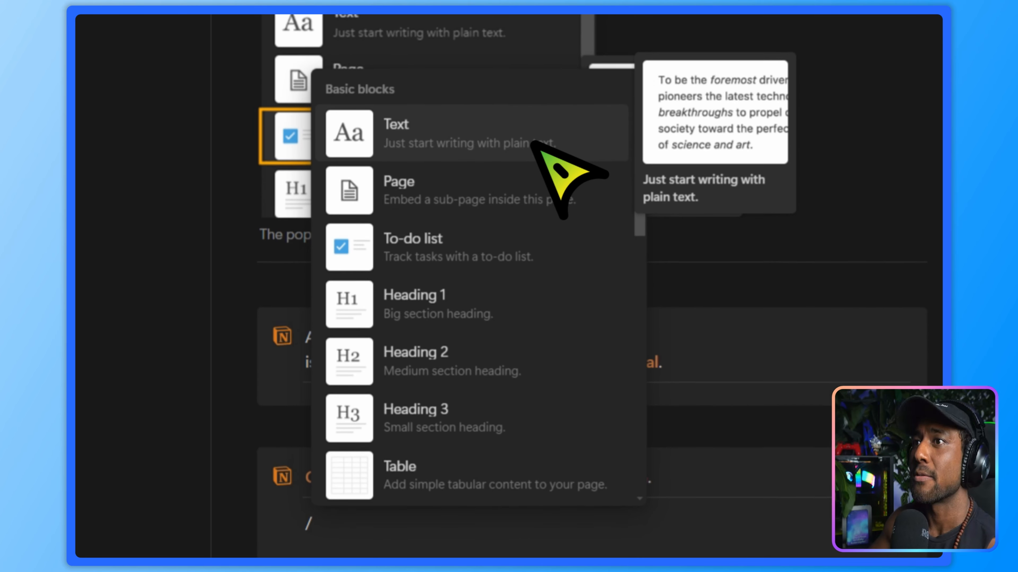
Browse the block types offered by the slash command, from the basic blocks through the media blocks and back
key(Down)
key(Down)
key(Down)
key(Down)
key(Down)
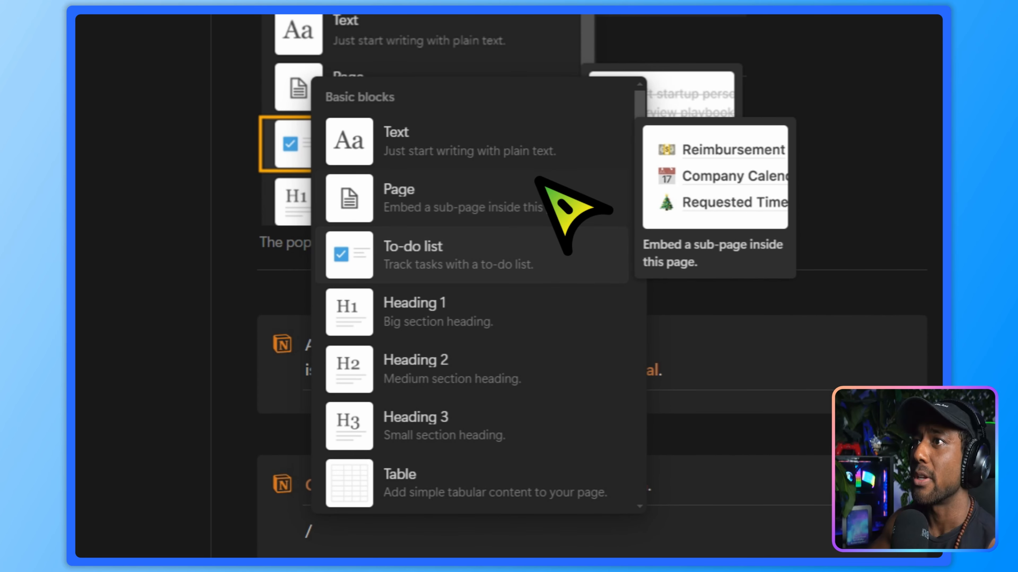
key(Down)
key(Down)
key(Down)
key(Down)
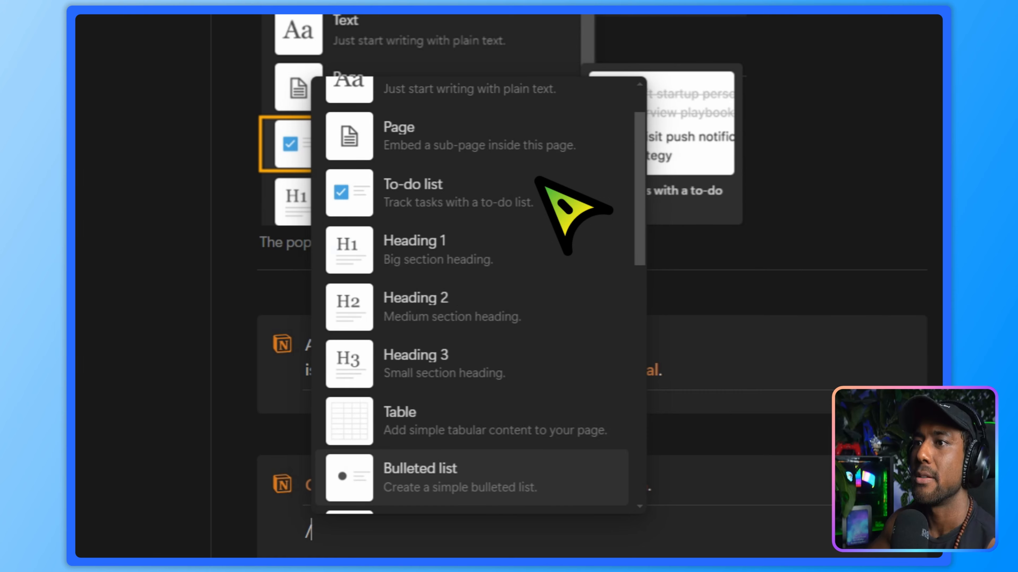
key(Up)
key(Up)
key(Up)
key(Up)
key(Up)
key(Up)
key(Up)
key(Up)
key(Up)
key(Up)
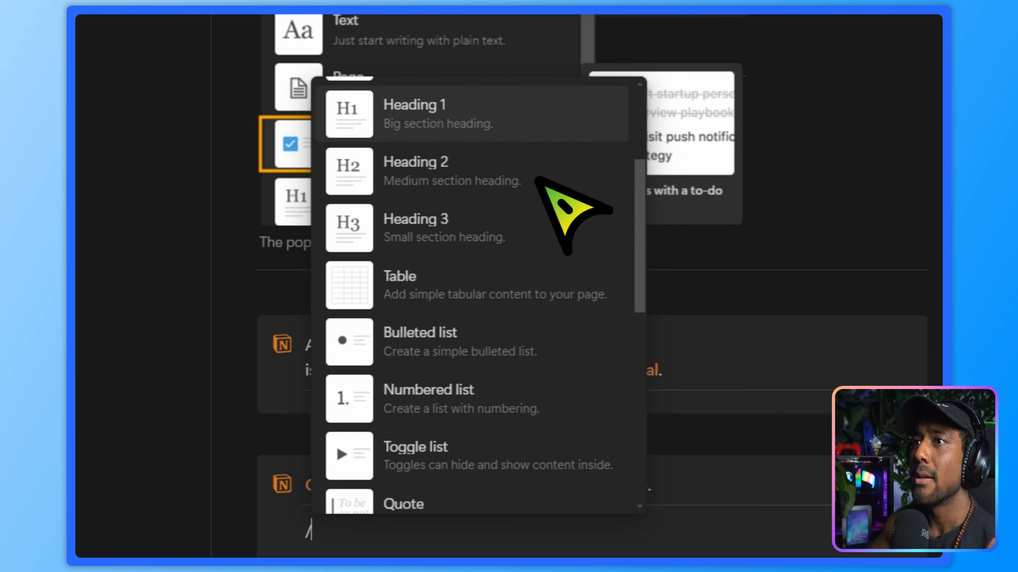
key(Down)
key(Down)
key(Down)
key(Down)
key(Down)
key(Down)
key(Down)
key(Down)
key(Down)
key(Down)
key(Down)
key(Down)
key(Down)
key(Down)
key(Down)
key(Down)
key(Down)
key(Down)
key(Down)
key(Down)
key(Down)
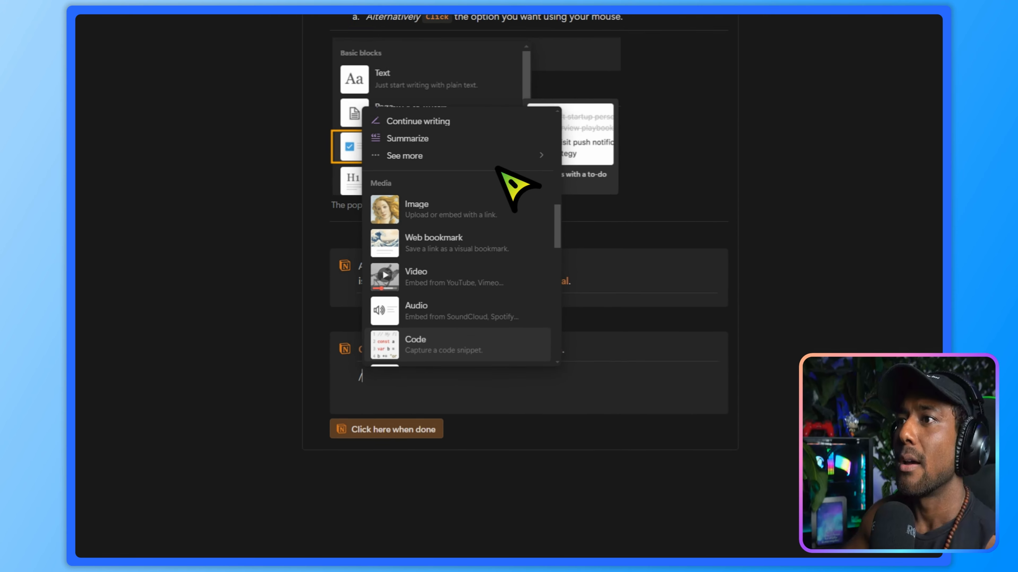
drag(638, 281, 638, 190)
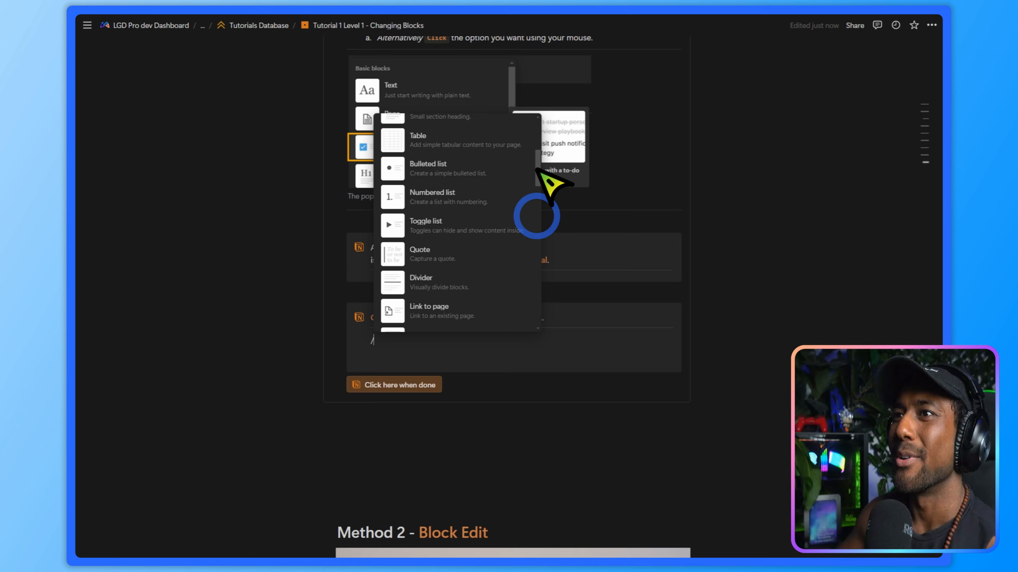
drag(537, 168, 536, 147)
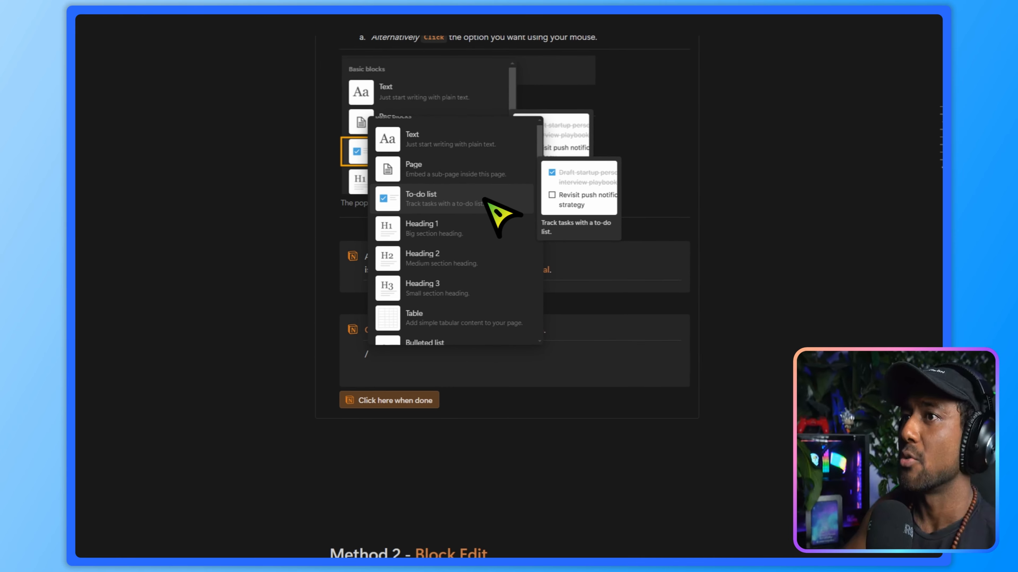
Insert a To-do list block in the "Create a To-do list" challenge box using the slash command
click(465, 331)
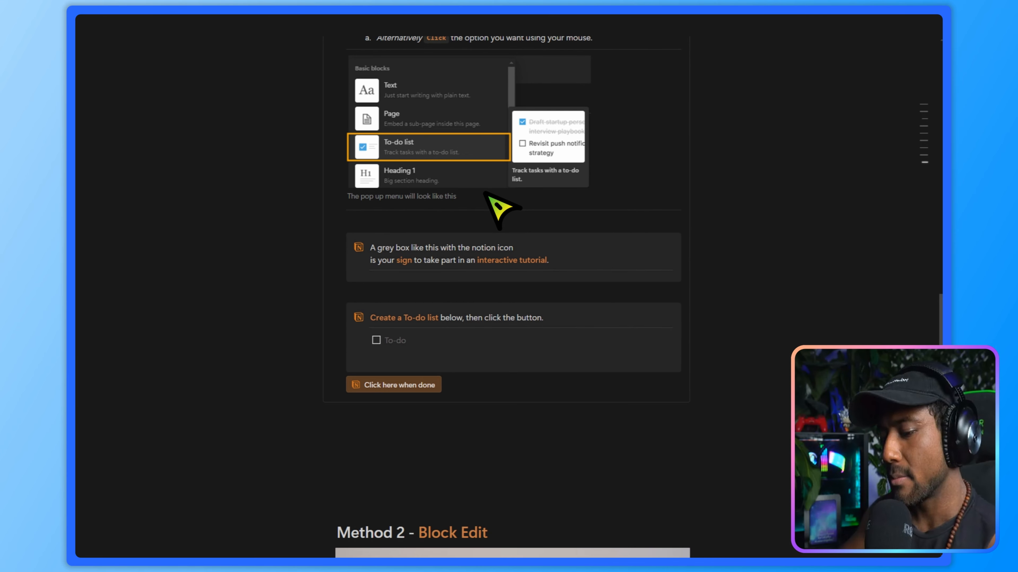
text(/)
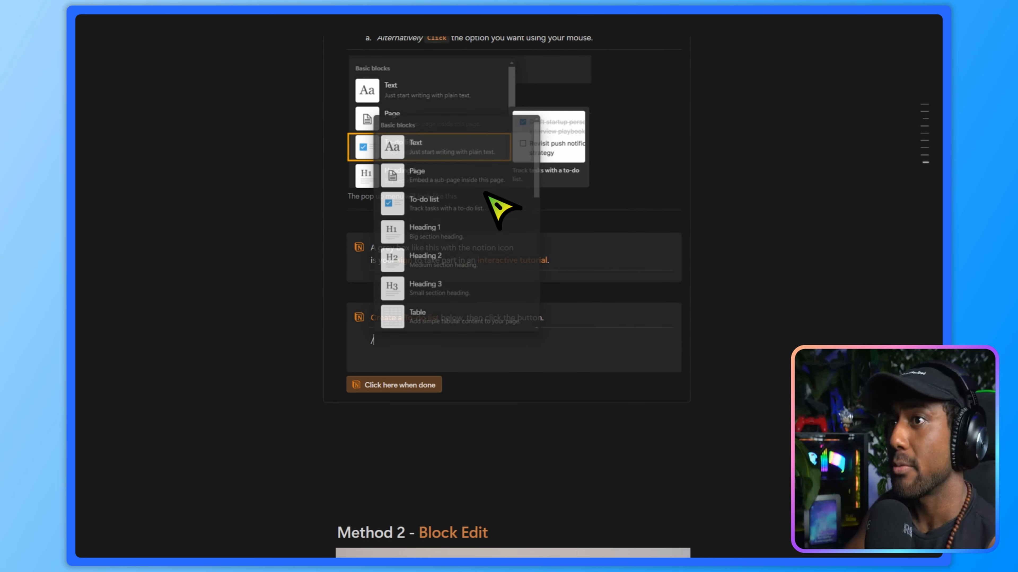
click(506, 203)
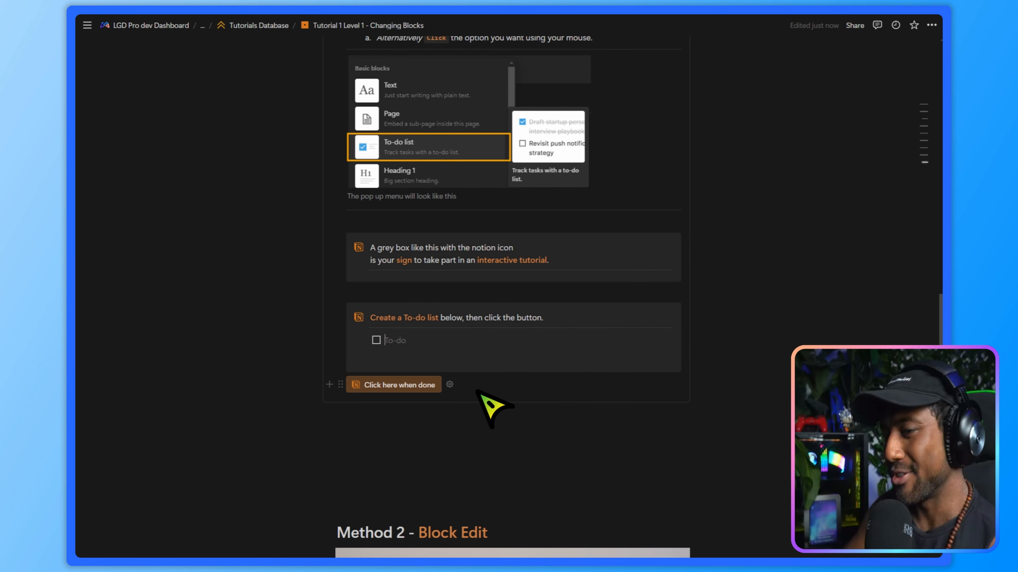
Add a second To-do list item in the challenge box, mark the challenge as done and accept with "I'll play the game!"
text(/)
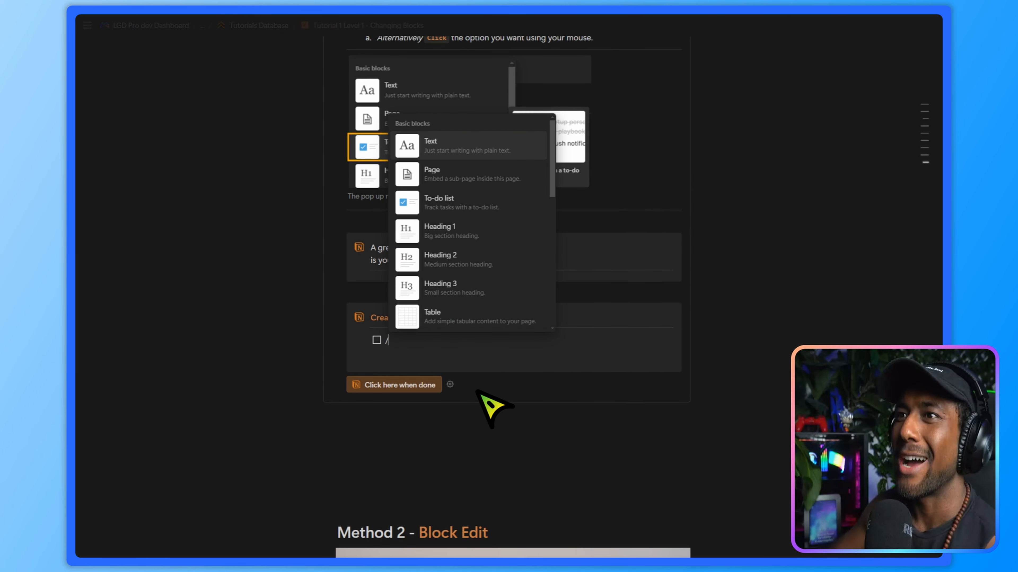
click(475, 199)
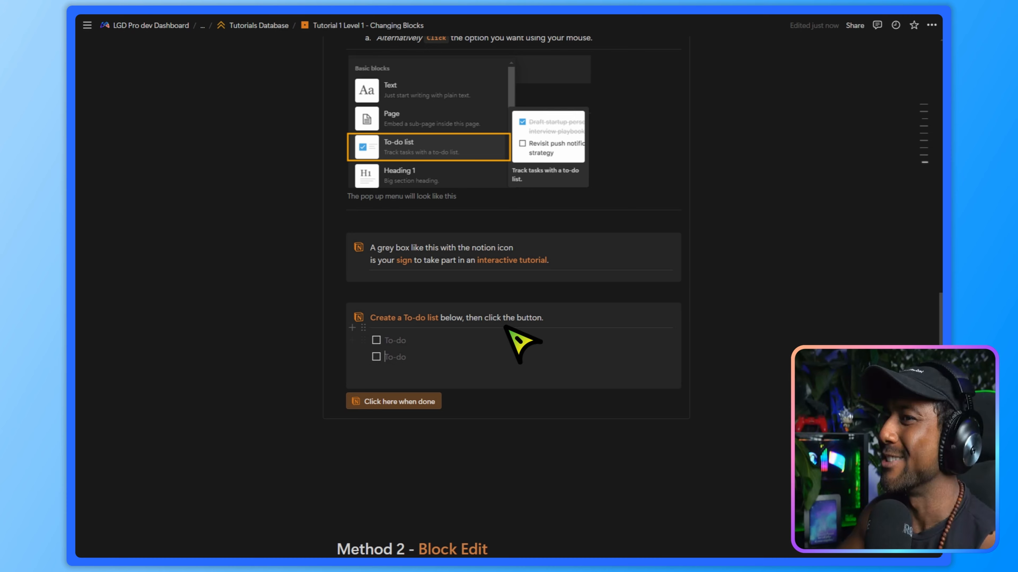
scroll(520, 342, down, 2)
click(413, 319)
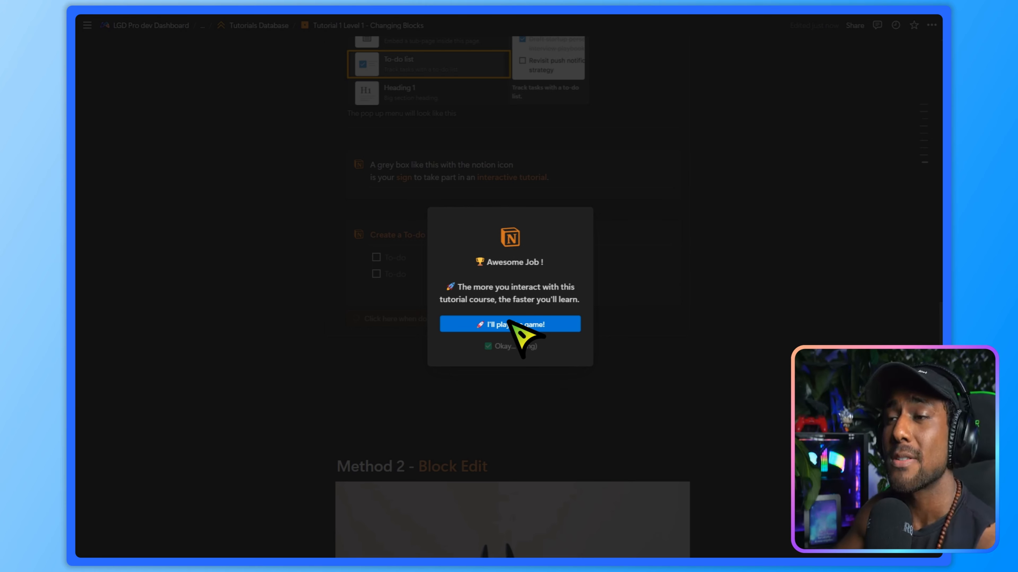
click(535, 326)
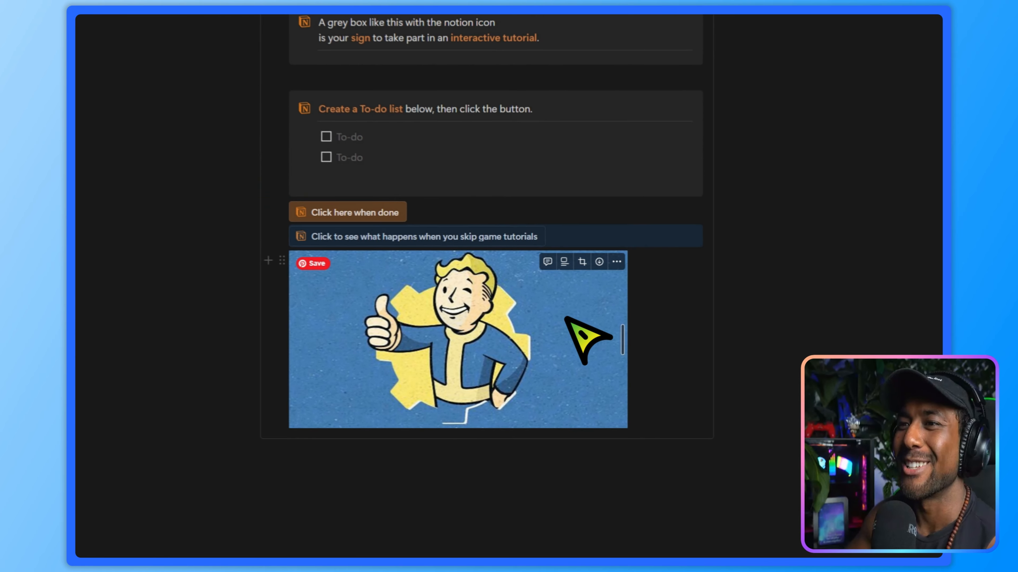
Turn the "Click the 6 dots on the left of this block" text in the Method 2 - Block Edit section into a Heading 1
scroll(501, 256, down, 5)
scroll(469, 316, down, 4)
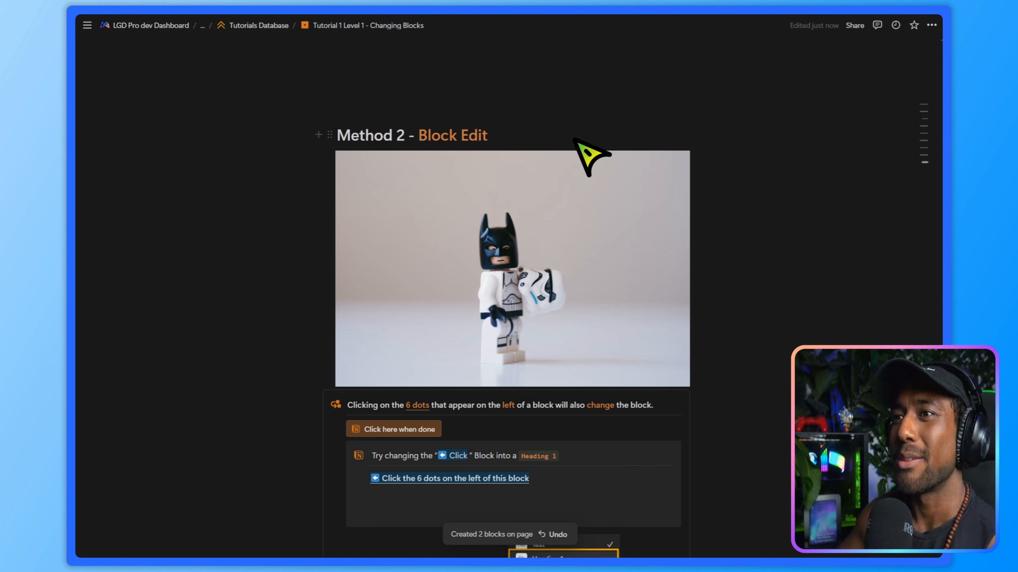
scroll(554, 147, down, 4)
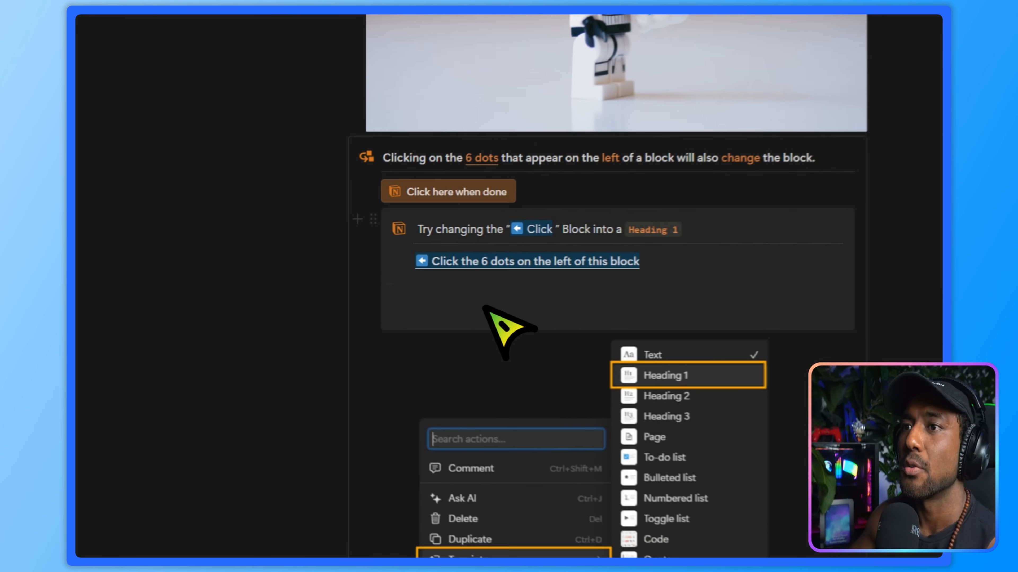
click(364, 271)
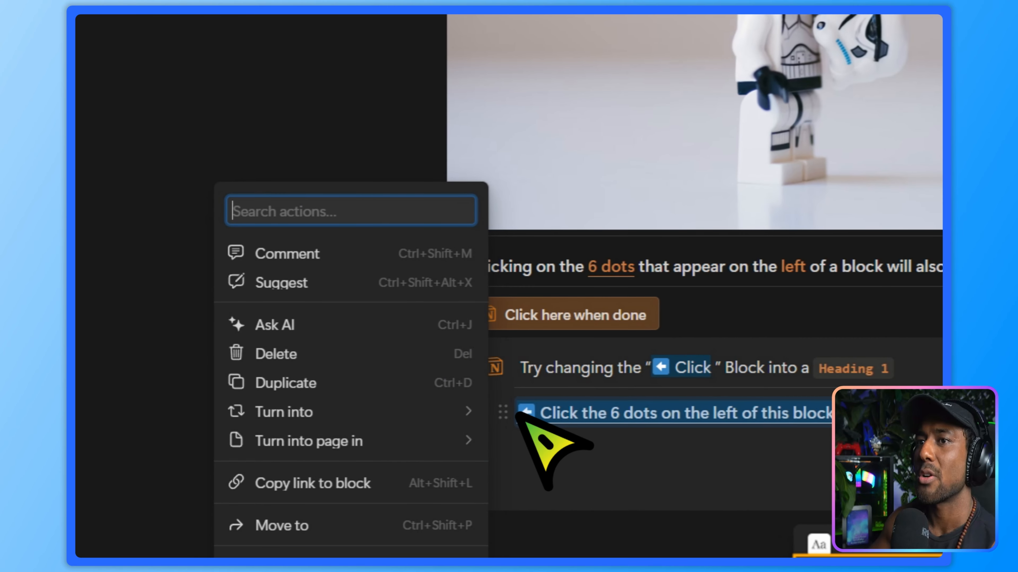
mouse_move(425, 412)
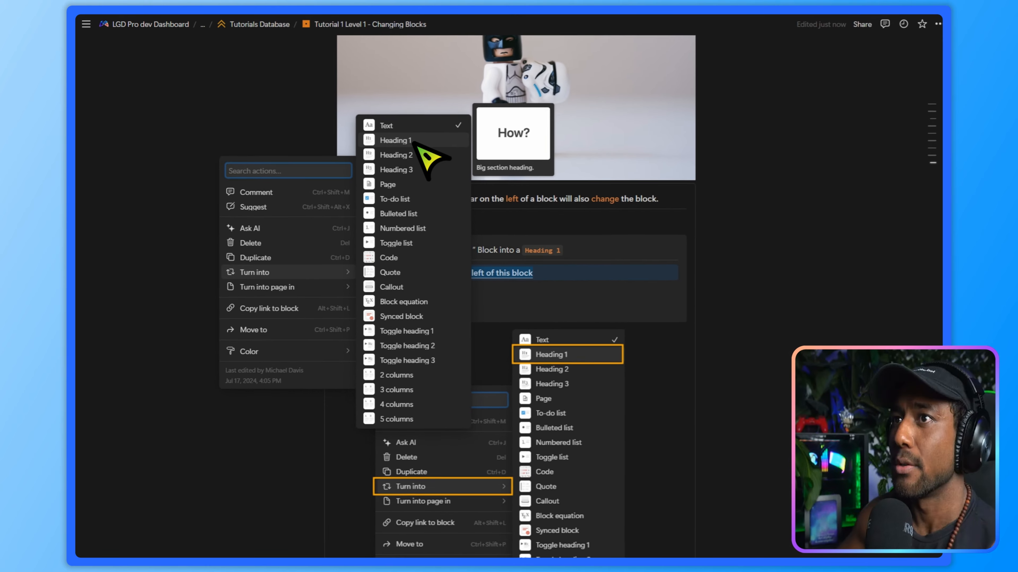
click(434, 140)
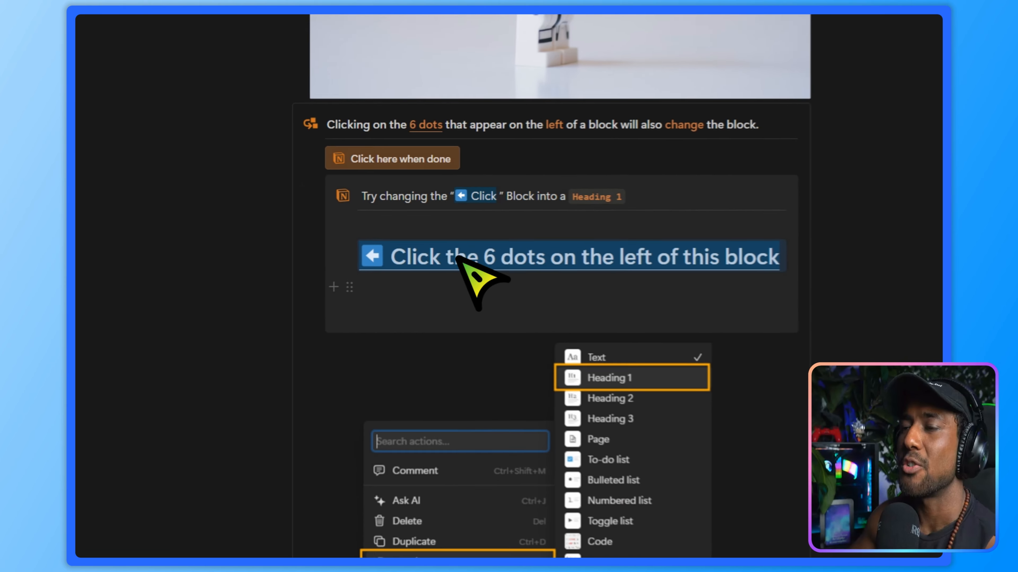
Move the highlighted "to create a fulfilling life for yourself" block under the "Life Game Design" sentence and complete the challenge with "Continue (but cool)"
scroll(450, 250, down, 8)
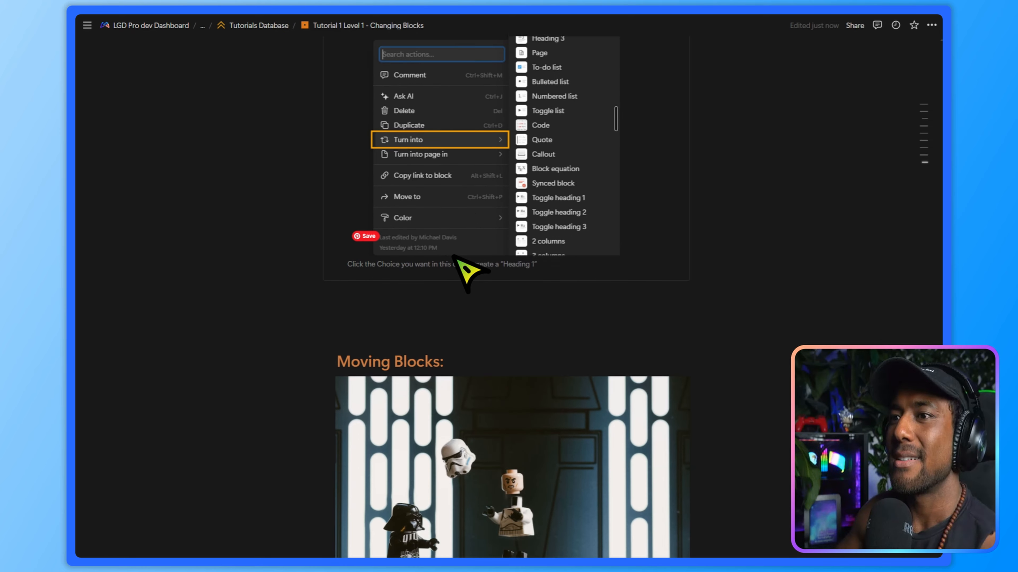
scroll(465, 273, down, 6)
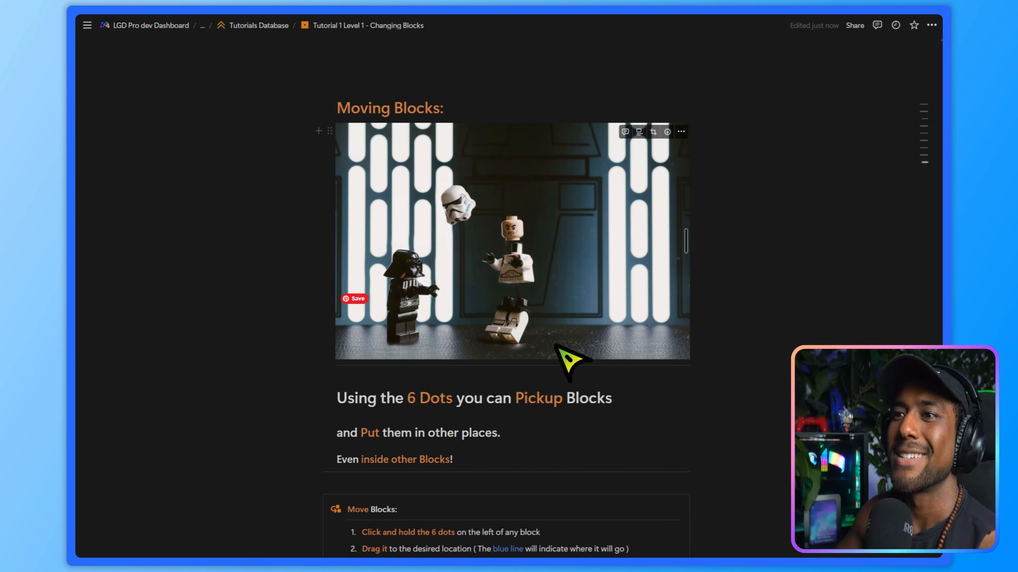
scroll(469, 304, down, 2)
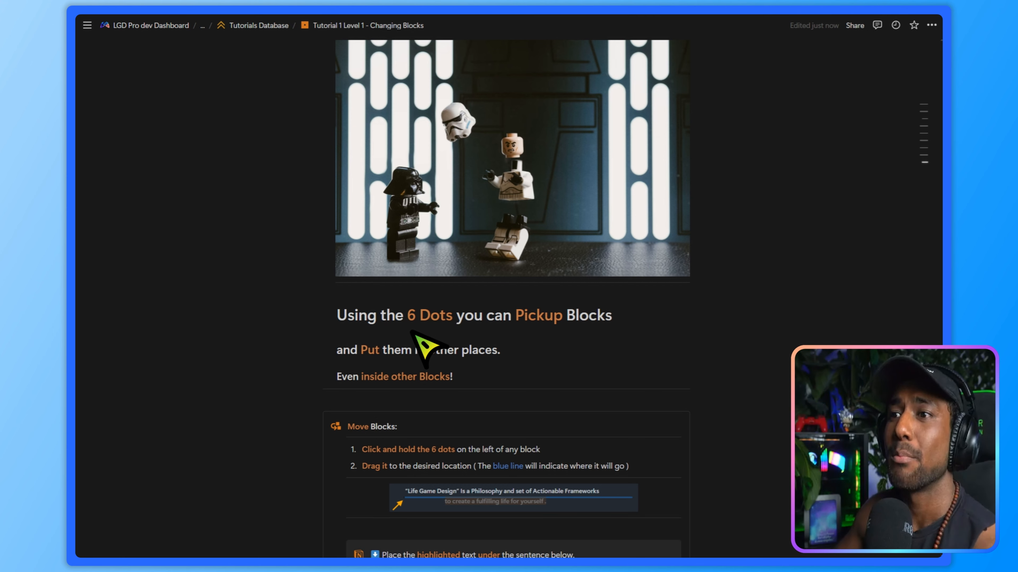
scroll(413, 333, down, 5)
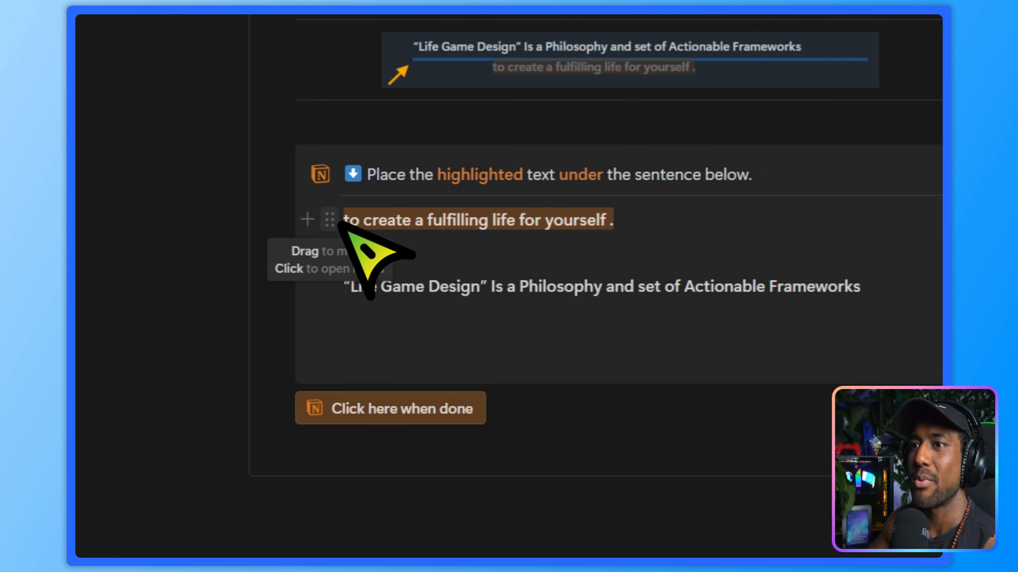
drag(331, 220, 467, 283)
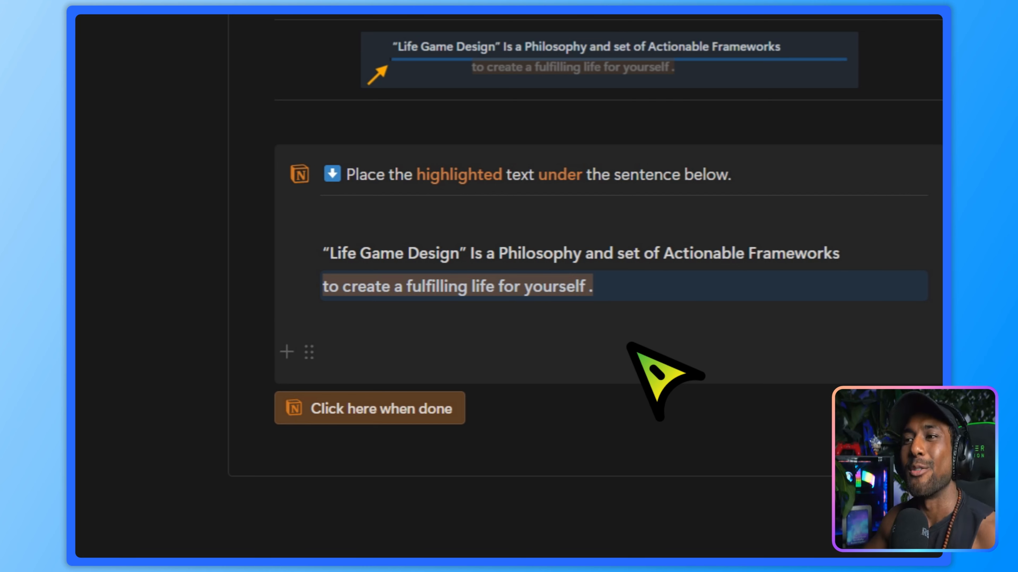
click(680, 289)
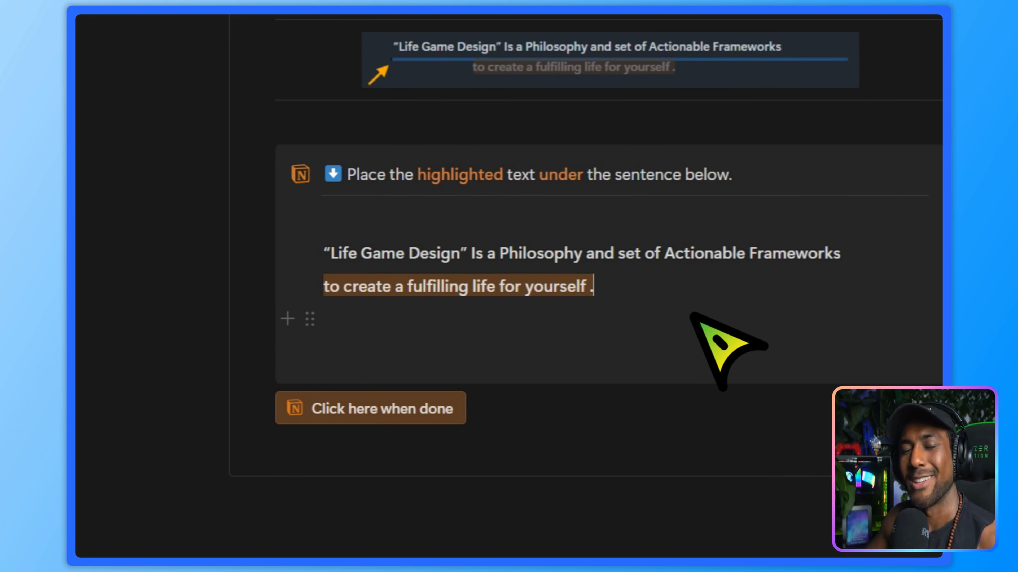
click(419, 406)
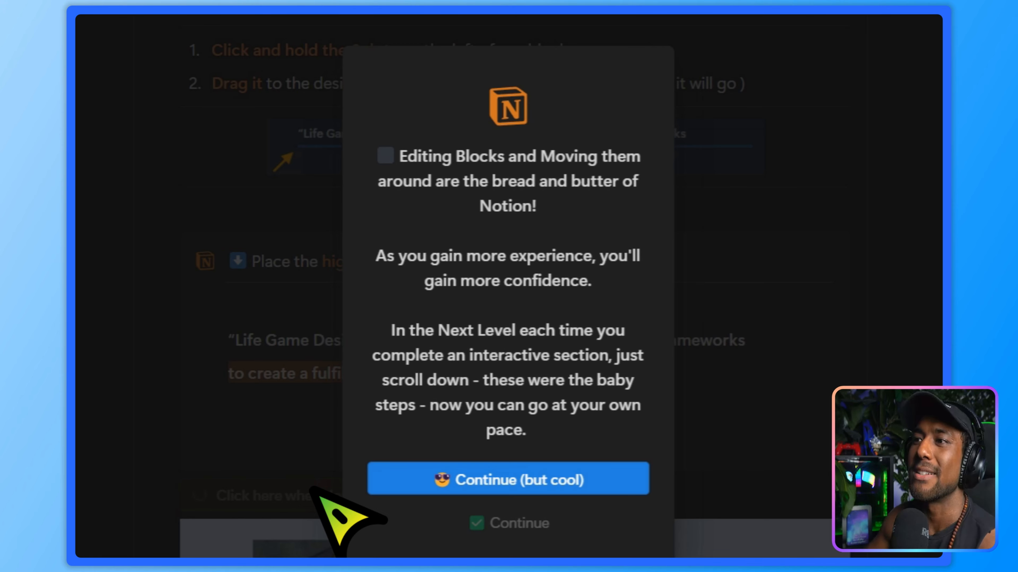
click(494, 479)
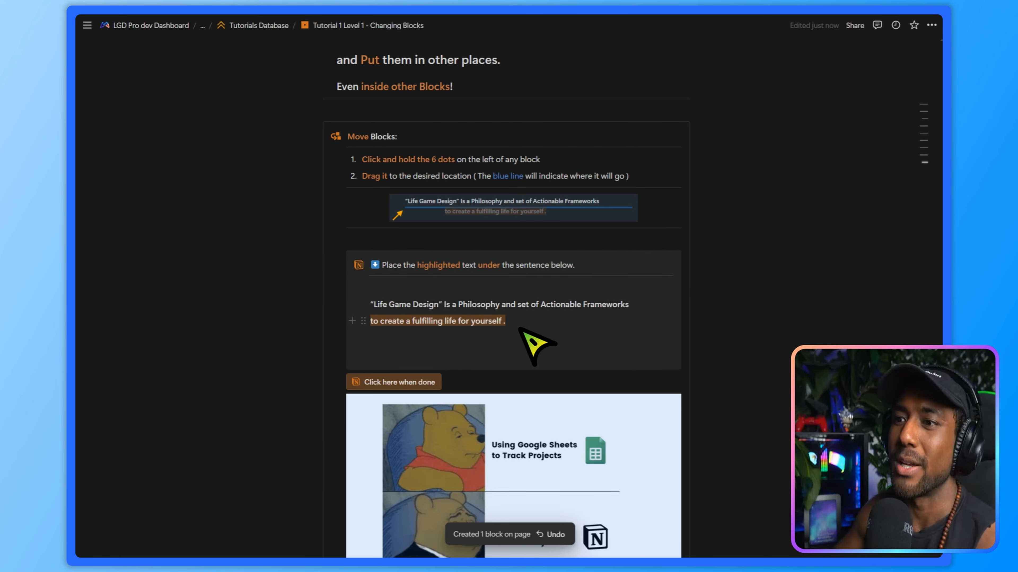
Open the Level 2 tutorial page from the level links at the end of Level 1 and acknowledge its notice
scroll(534, 341, down, 8)
scroll(461, 357, down, 4)
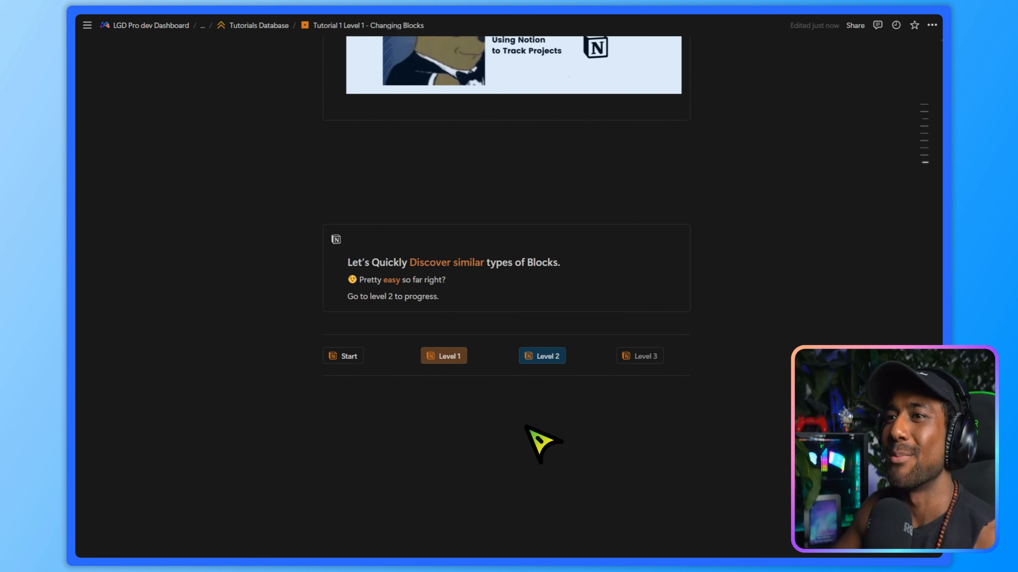
click(549, 356)
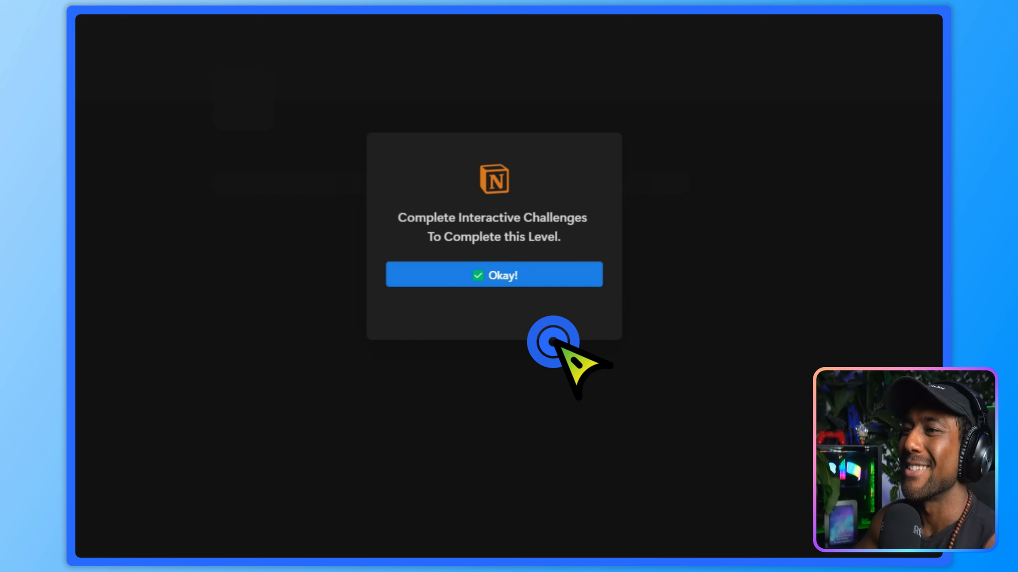
click(474, 242)
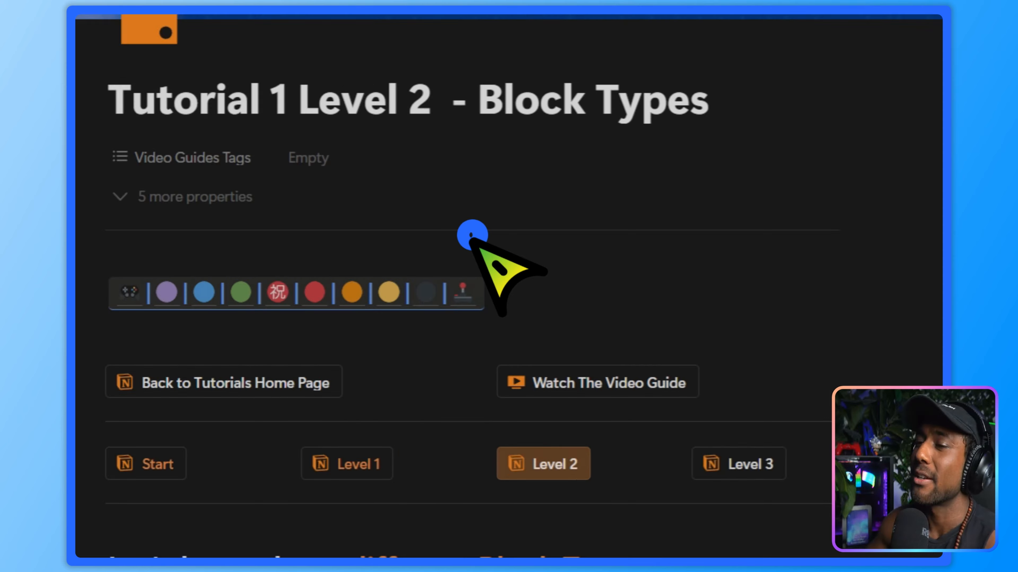
Read the Level 2 introduction on block types and the Bulleted List instructions down to the favorite foods exercise
scroll(521, 327, down, 6)
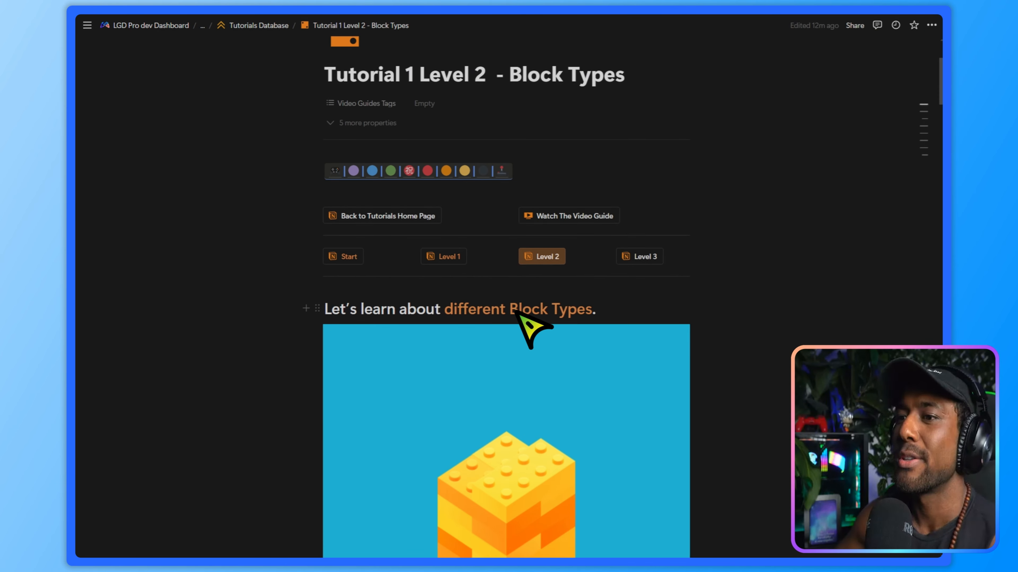
scroll(602, 168, down, 1)
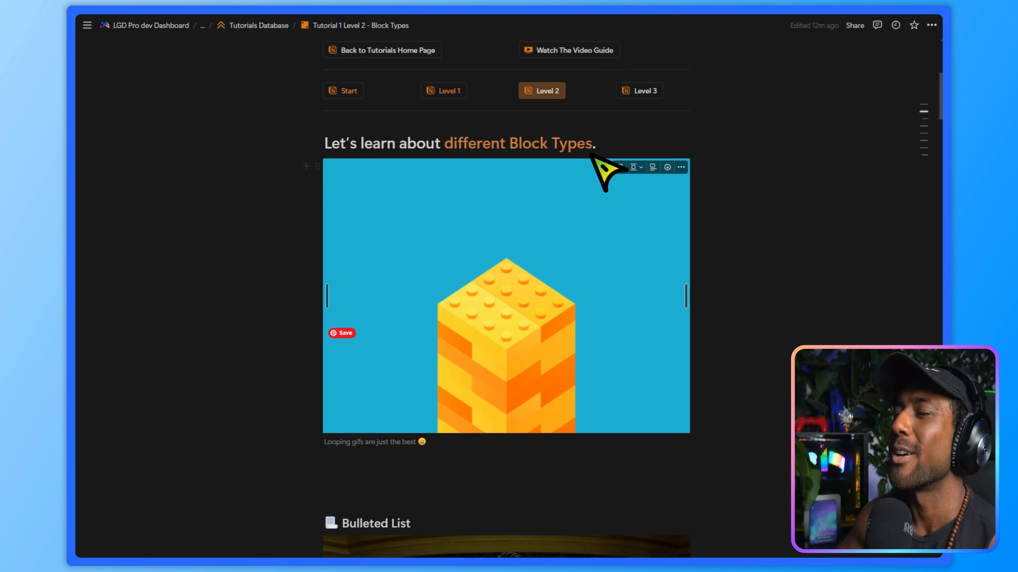
click(605, 143)
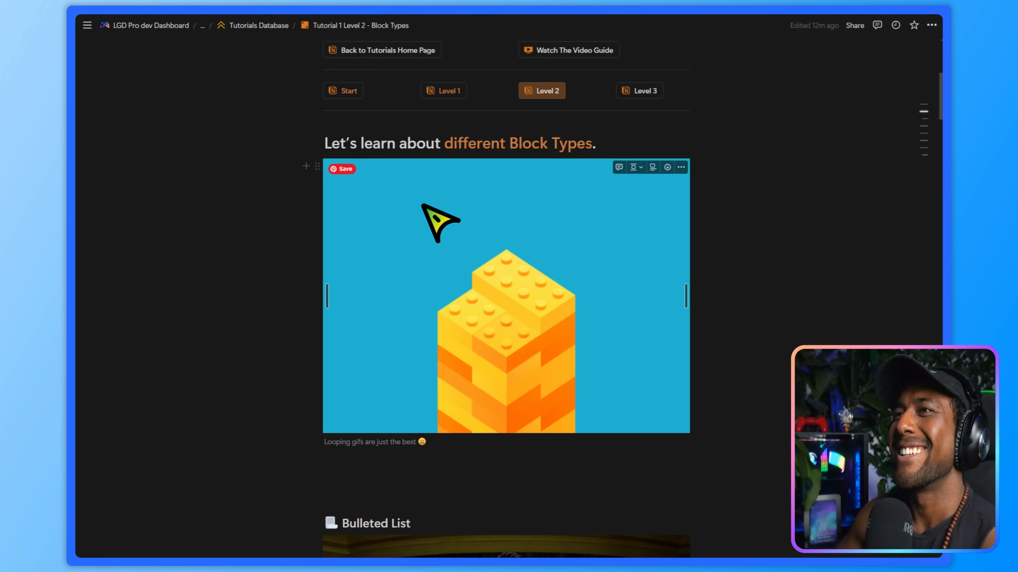
scroll(554, 394, down, 4)
scroll(554, 395, down, 3)
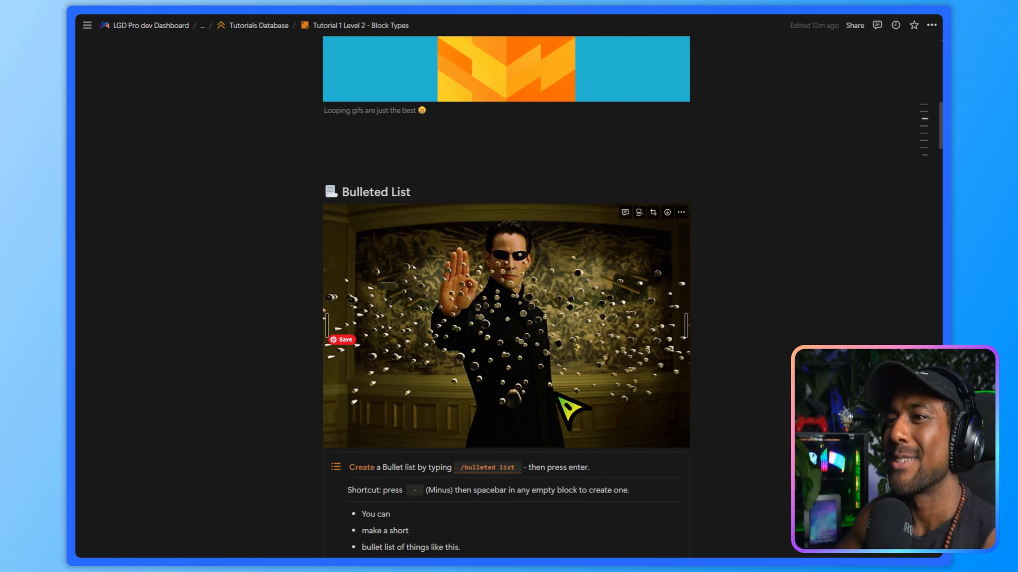
scroll(481, 273, down, 4)
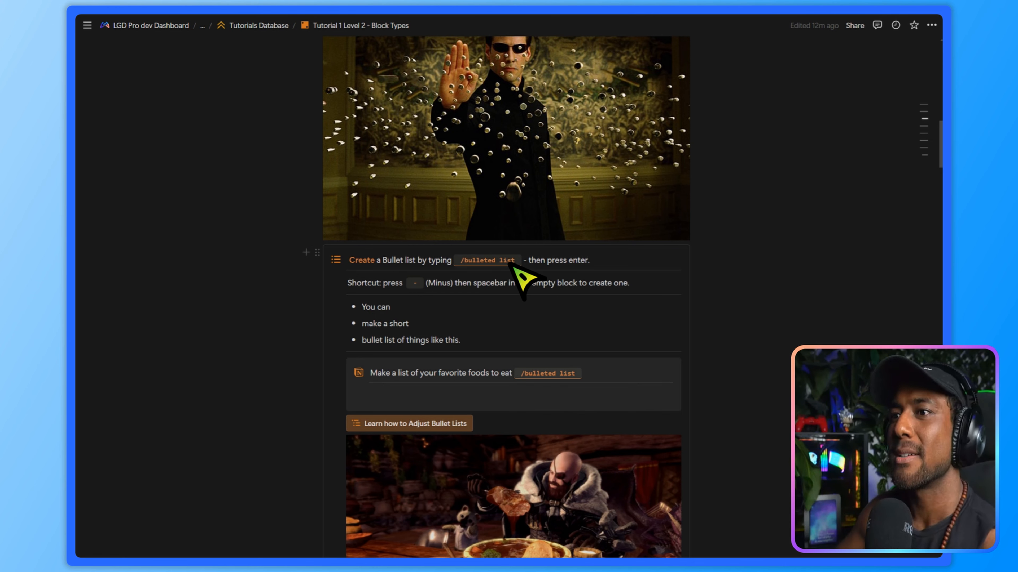
scroll(489, 375, down, 1)
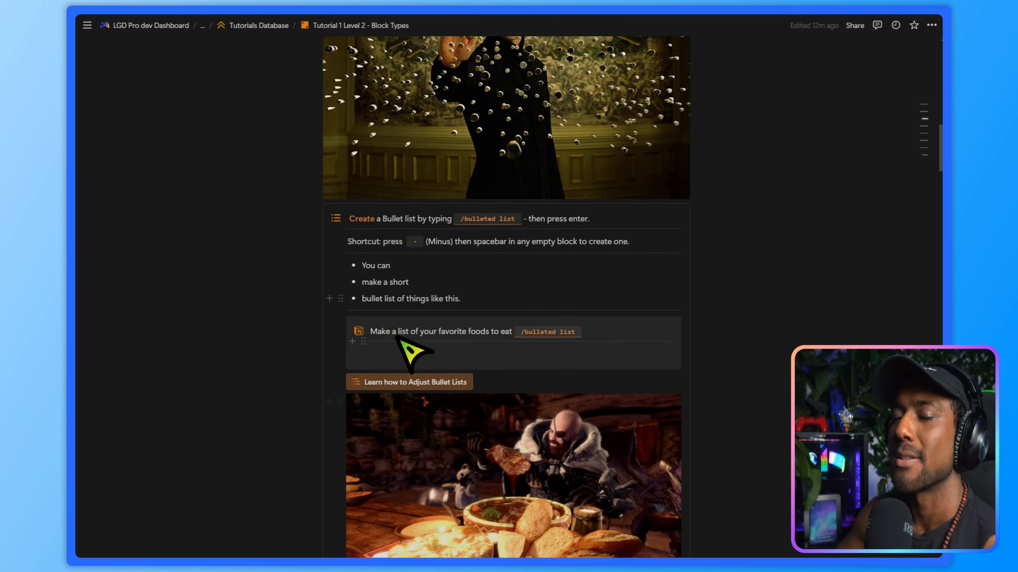
Try inserting a Bulleted list block in the favorite foods box through the slash command, and clear the line again
click(426, 353)
text(/)
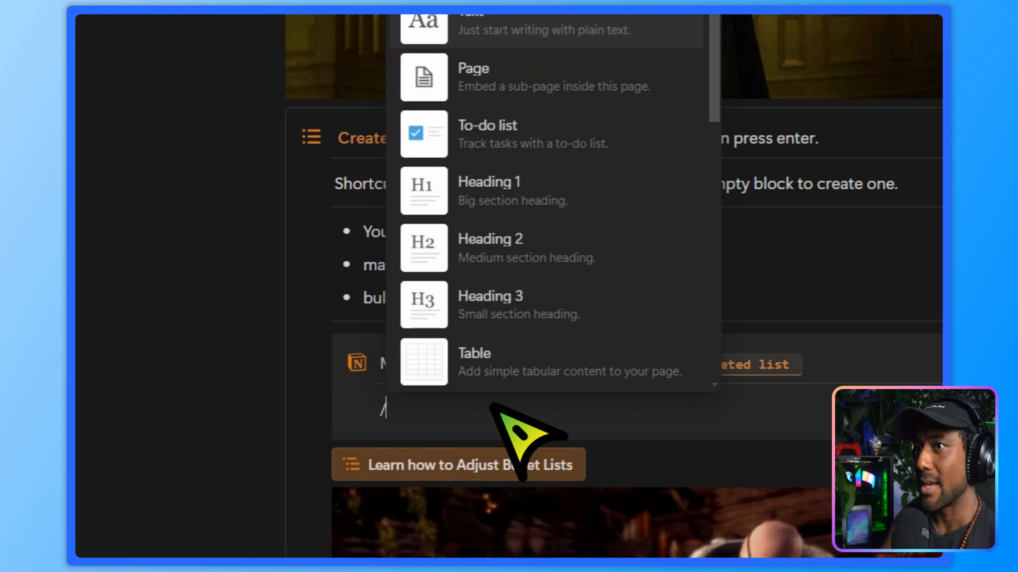
text(bull)
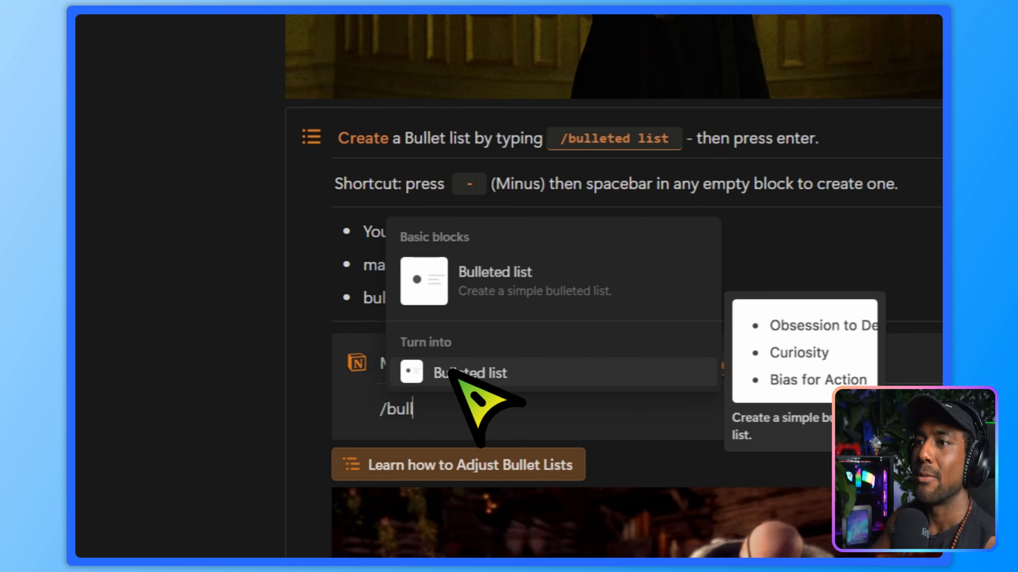
click(497, 281)
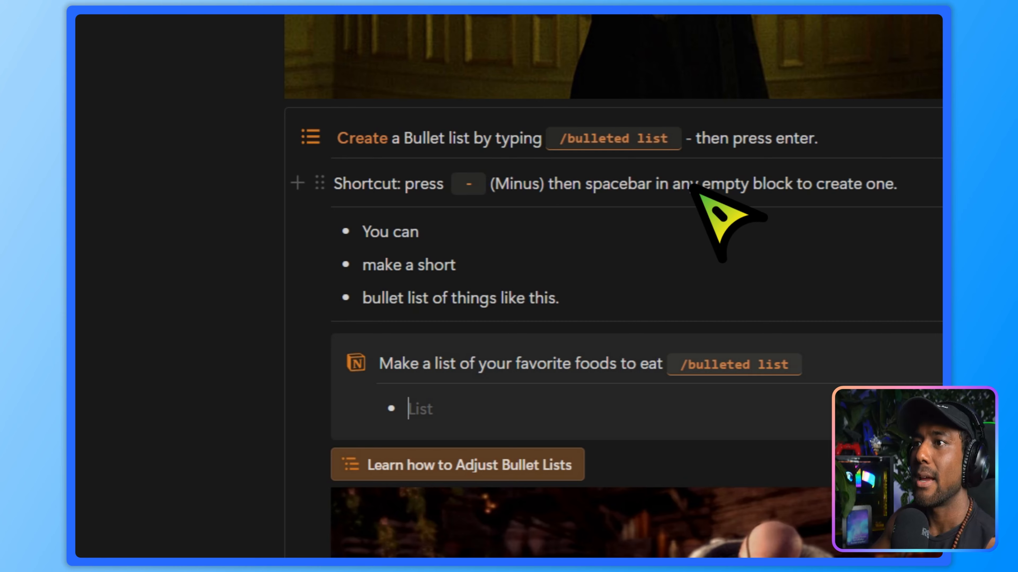
key(BackSpace)
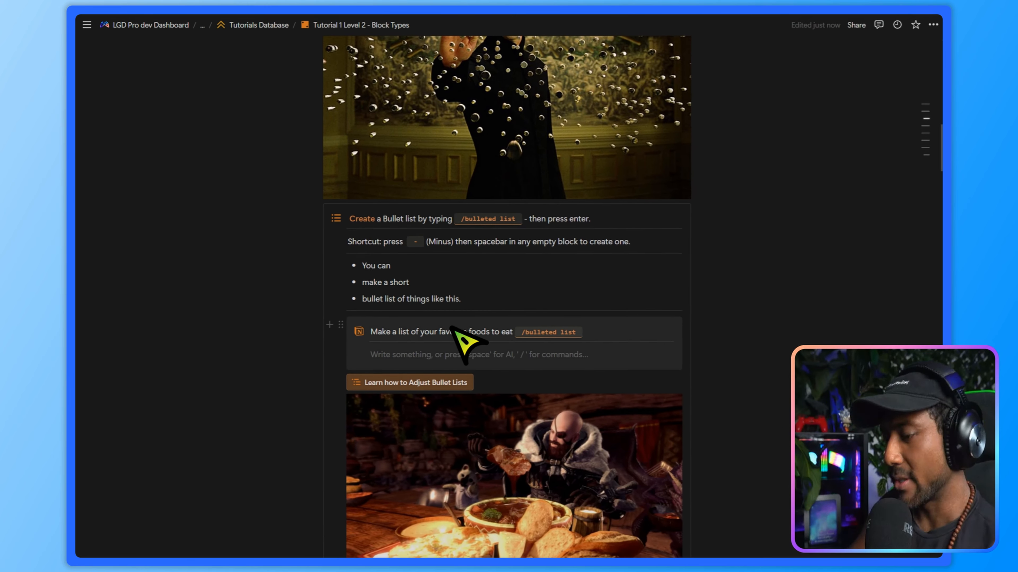
text(/)
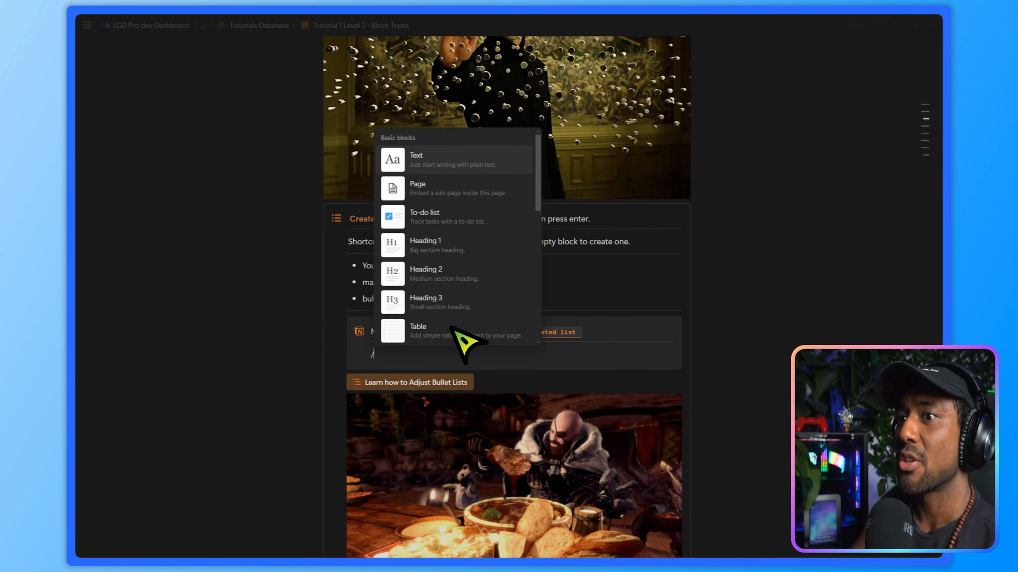
key(BackSpace)
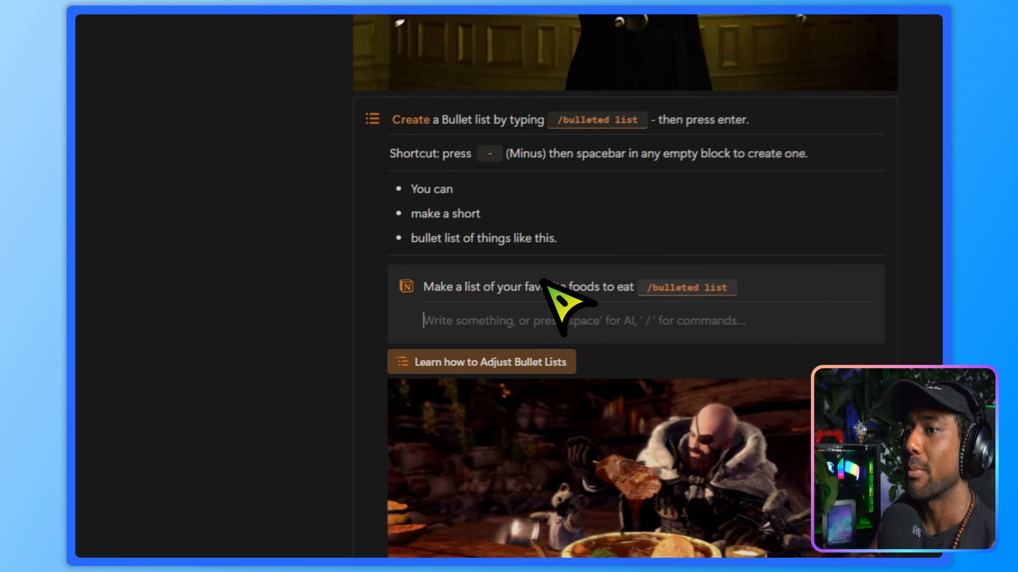
Create a bulleted list in the favorite foods box with the items "wonton noodle soup" and "peanut butter sandwiches"
text(-)
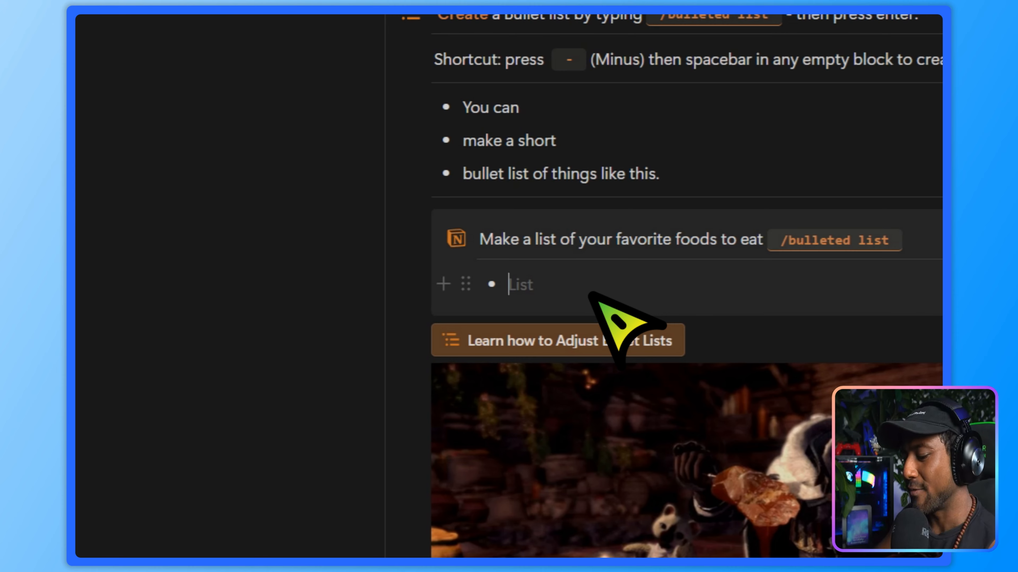
text(wonto)
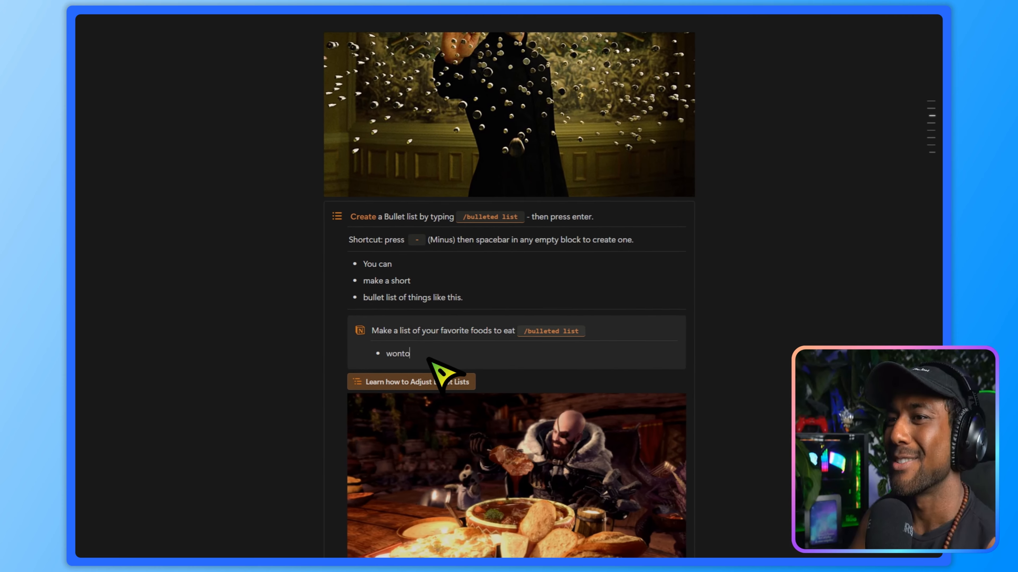
text(n noodle soup)
key(Return)
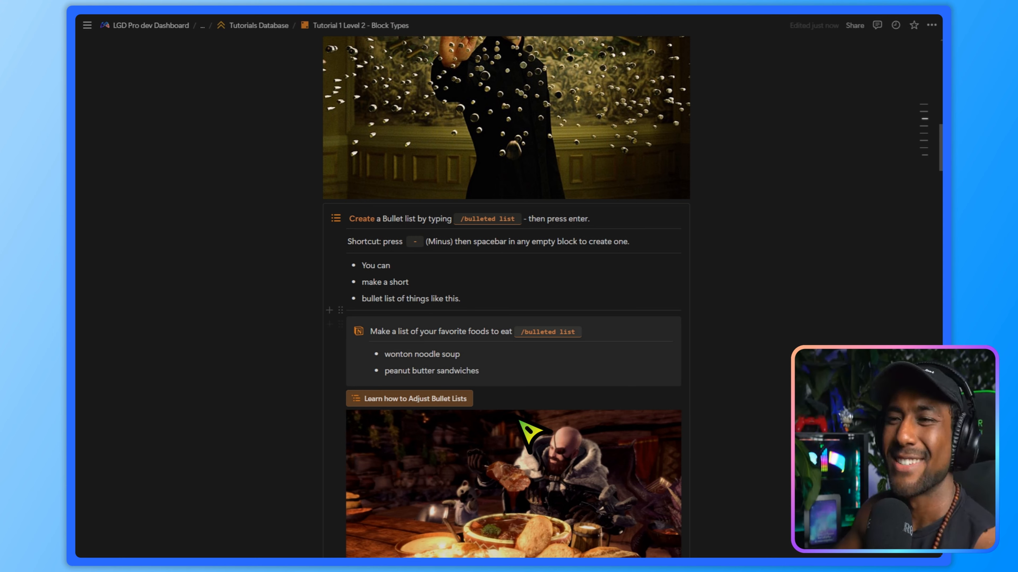
Open the guide on adjusting bullet lists below the favorite foods exercise and read its instructions on nesting
click(493, 360)
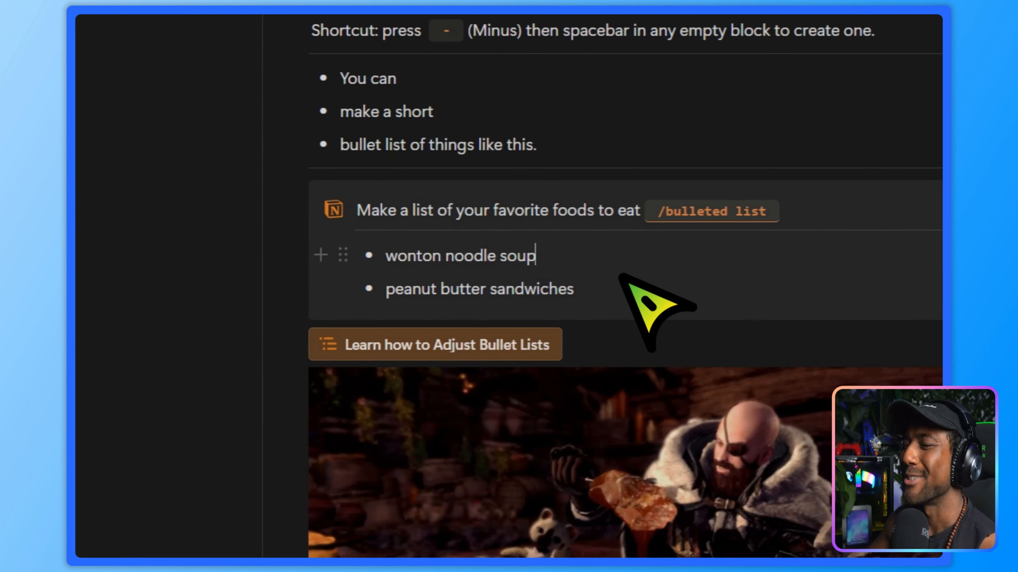
click(623, 277)
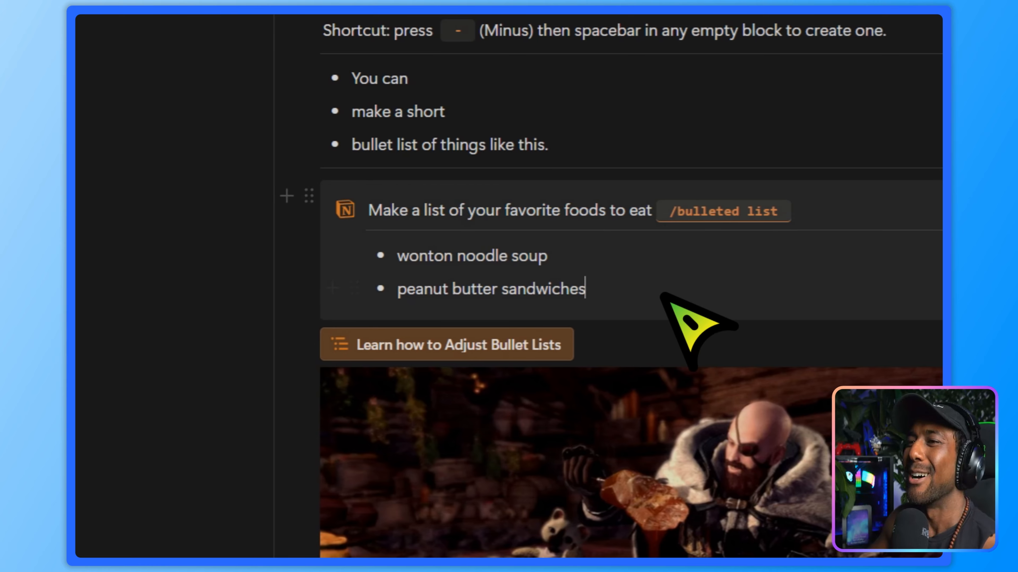
scroll(613, 268, down, 5)
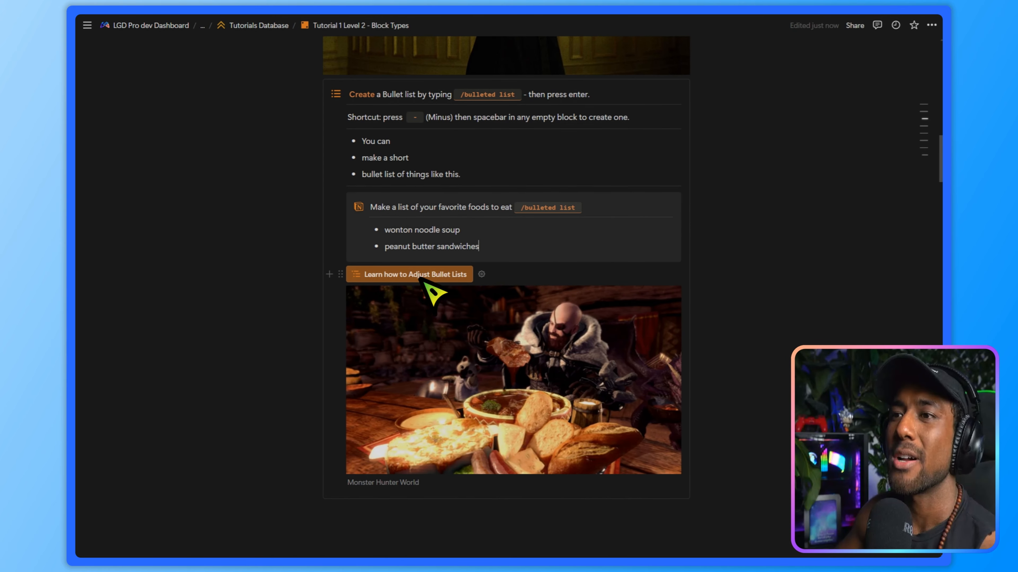
scroll(484, 346, up, 1)
click(425, 316)
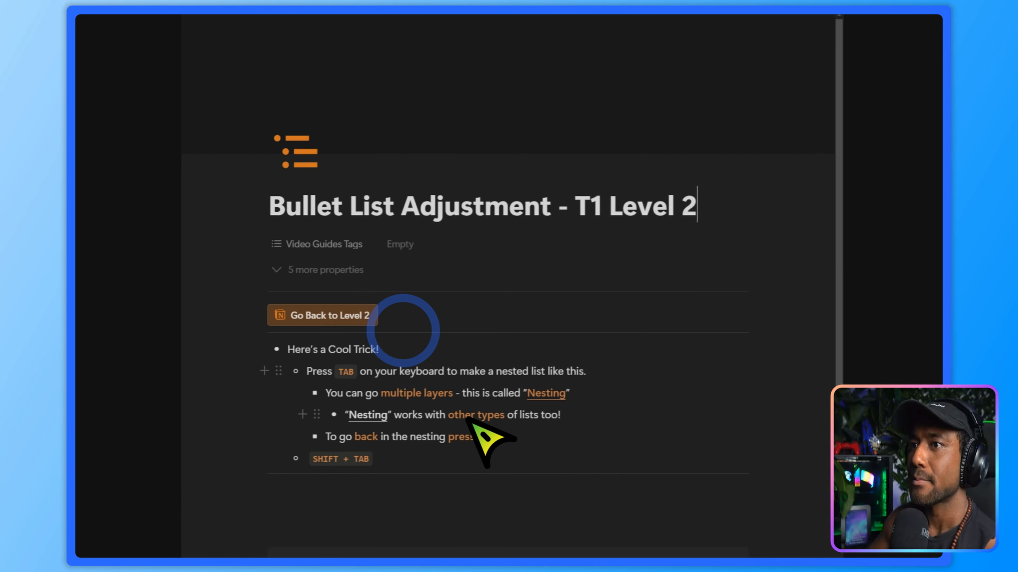
scroll(497, 349, down, 2)
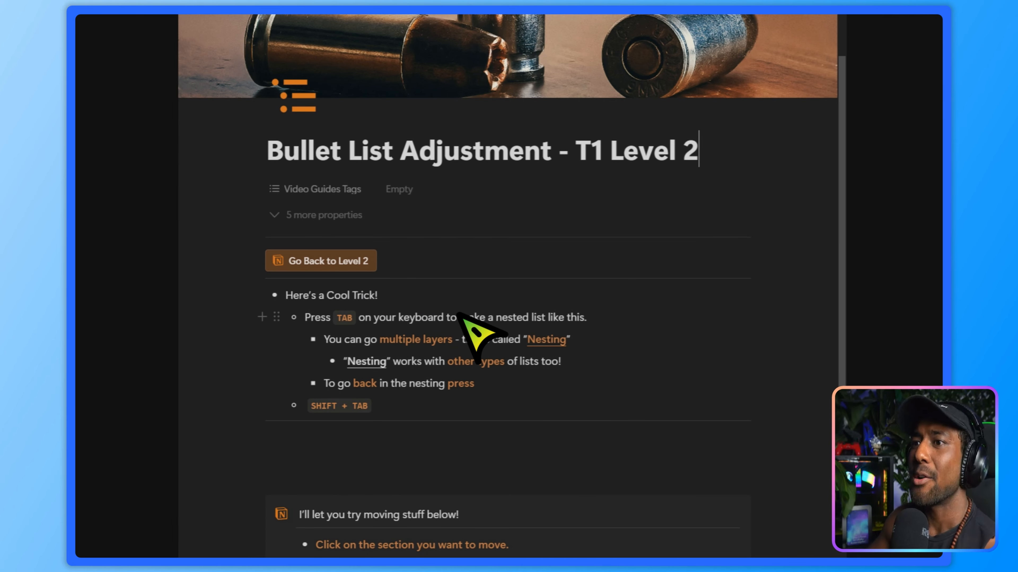
scroll(469, 332, down, 1)
scroll(468, 349, down, 1)
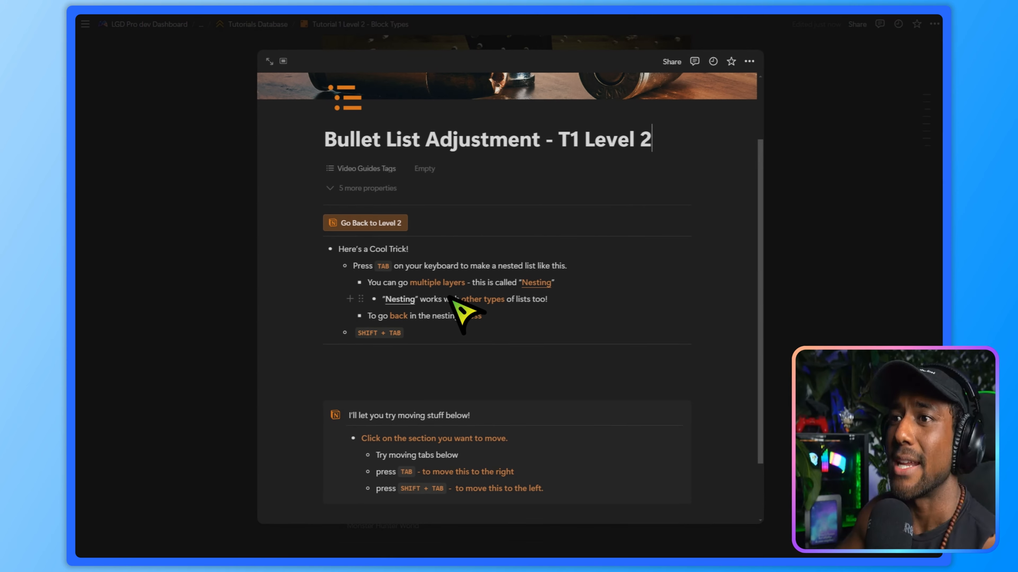
click(449, 253)
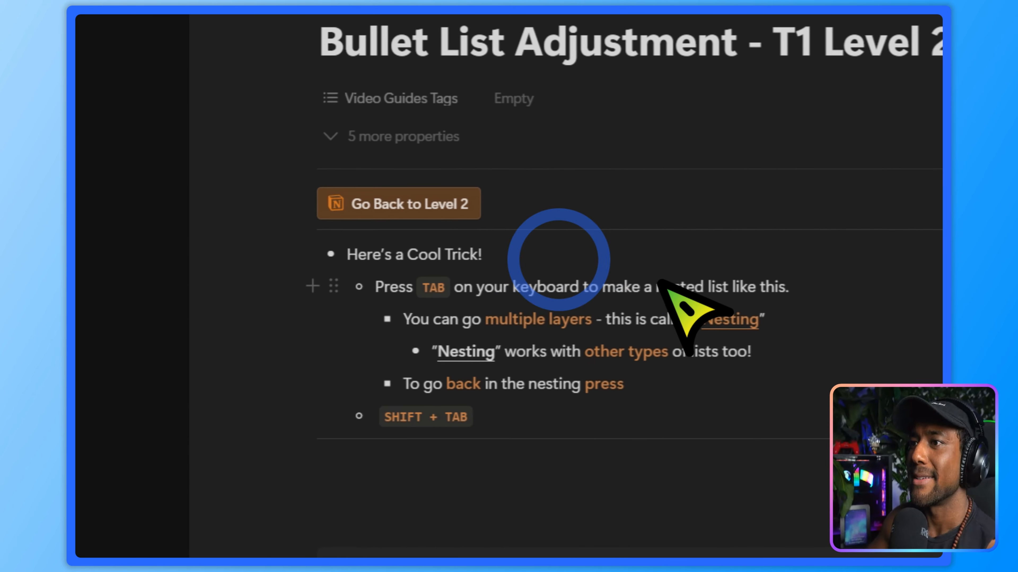
click(498, 263)
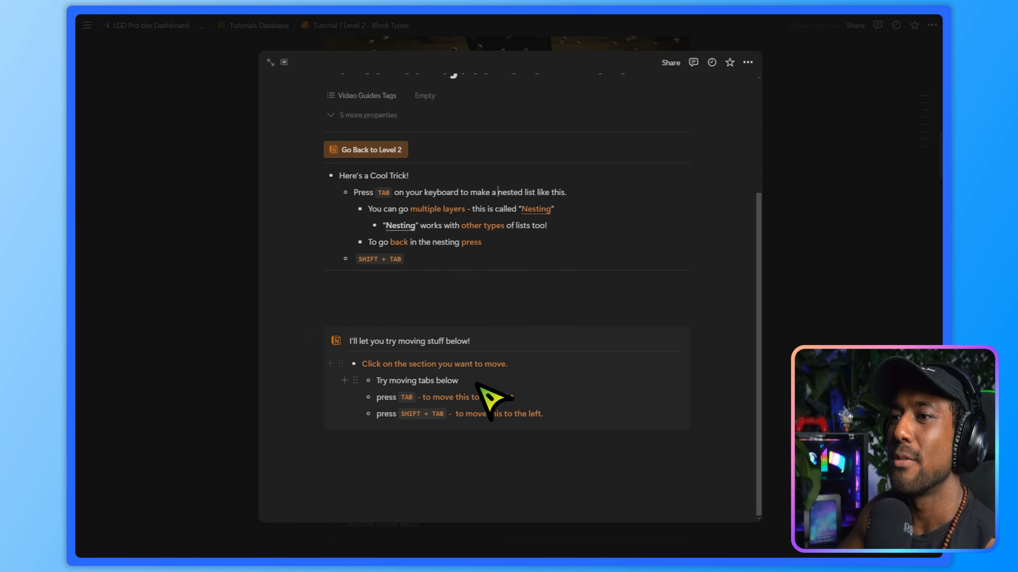
In the moving practice box, nest the "press TAB" bullet one level deeper and move the "press SHIFT + TAB" bullet one level out
click(475, 383)
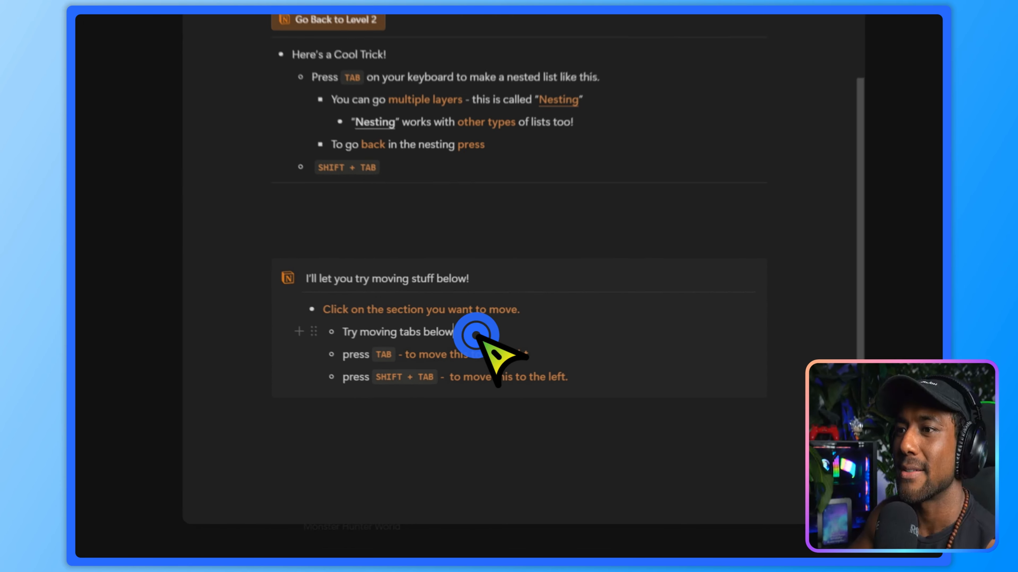
click(551, 398)
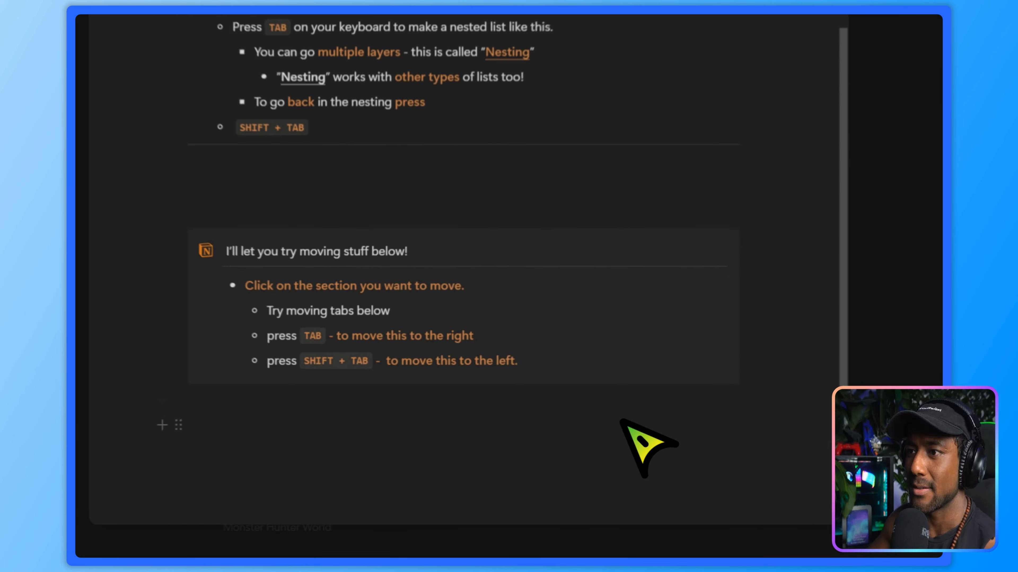
key(Tab)
click(552, 414)
text(.)
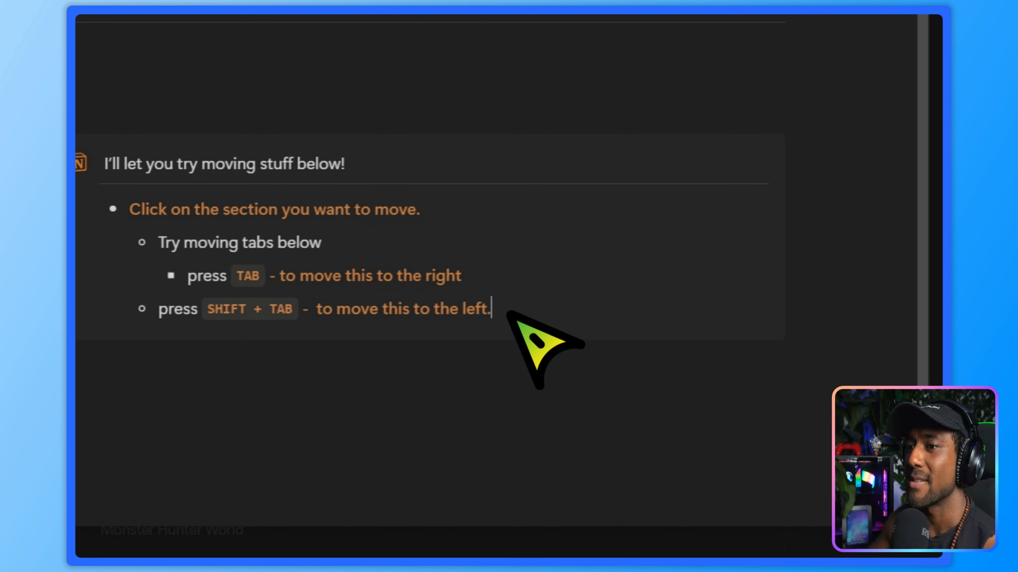
key(shift+Tab)
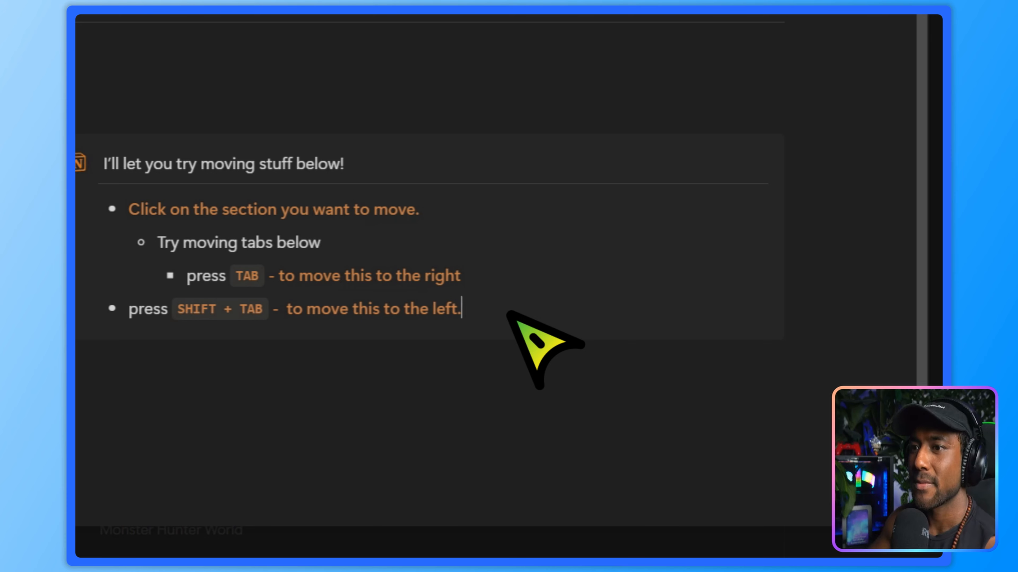
Move the "press TAB" bullet back out one level and nest the "press SHIFT + TAB" bullet beneath it
click(512, 268)
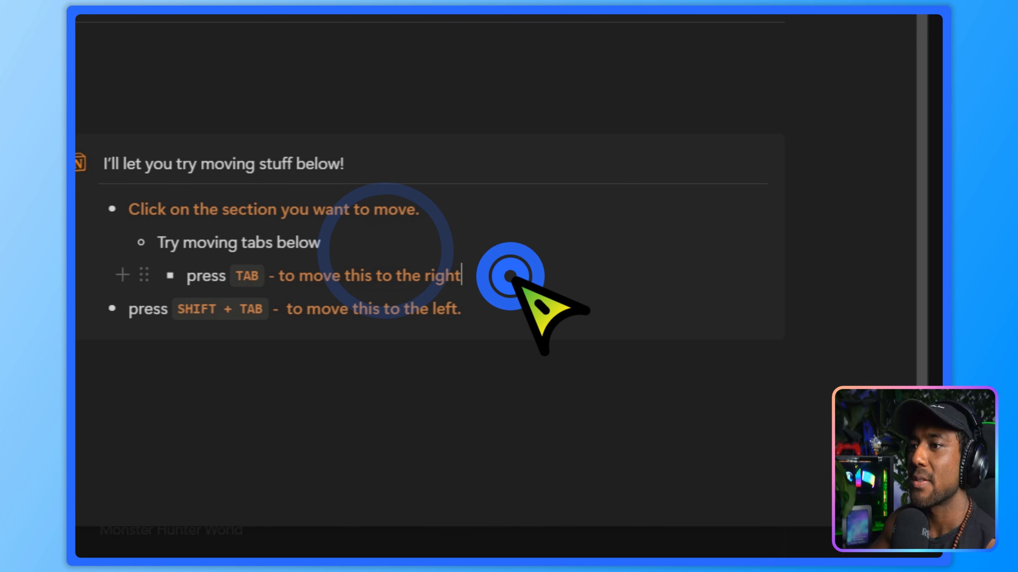
key(shift+Tab)
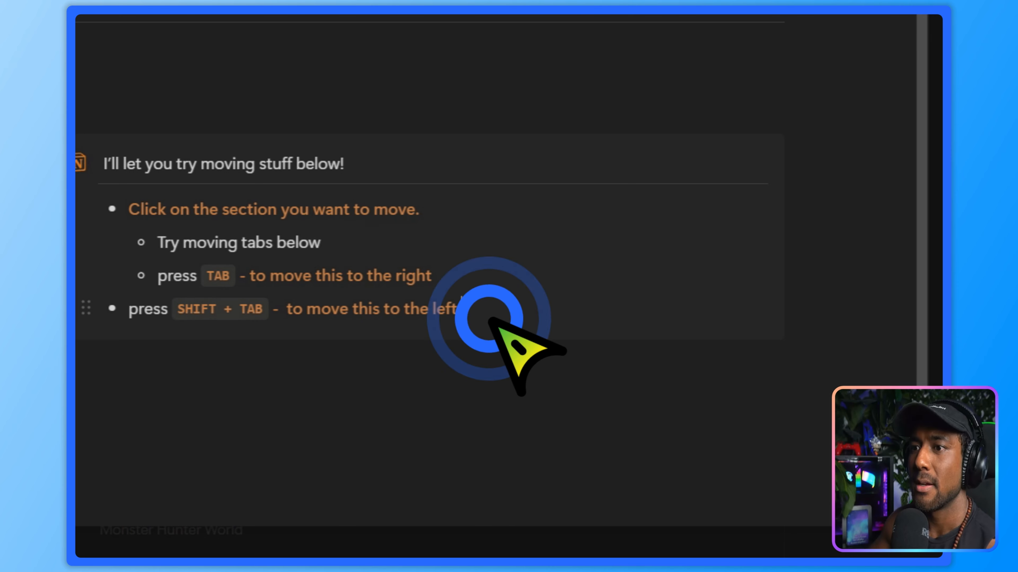
key(Tab)
key(Tab)
Try nesting the "press TAB" and "press SHIFT + TAB" bullets progressively deeper under "Try moving tabs below", and move them back out
click(330, 243)
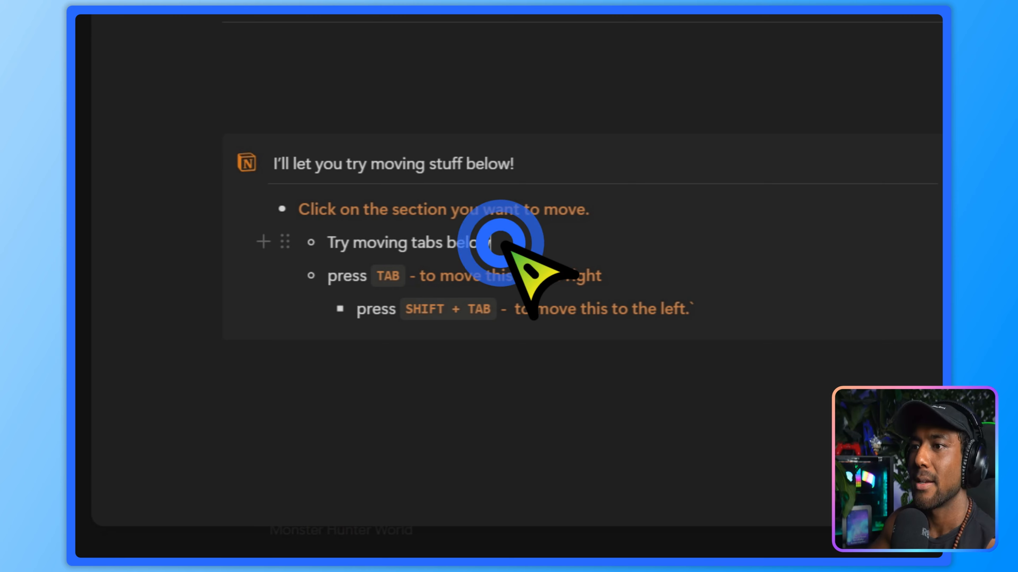
click(521, 275)
key(Tab)
click(706, 309)
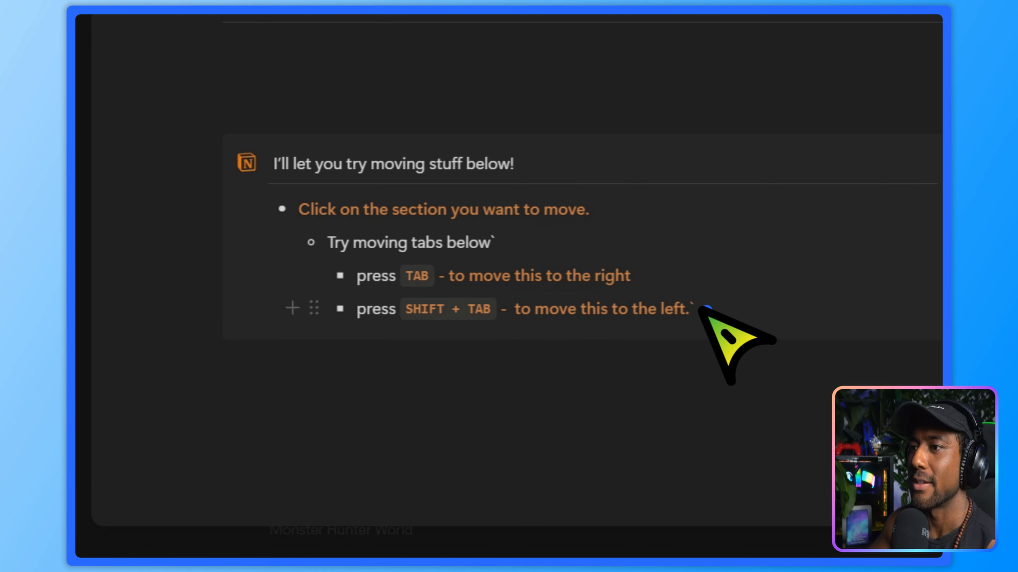
key(Tab)
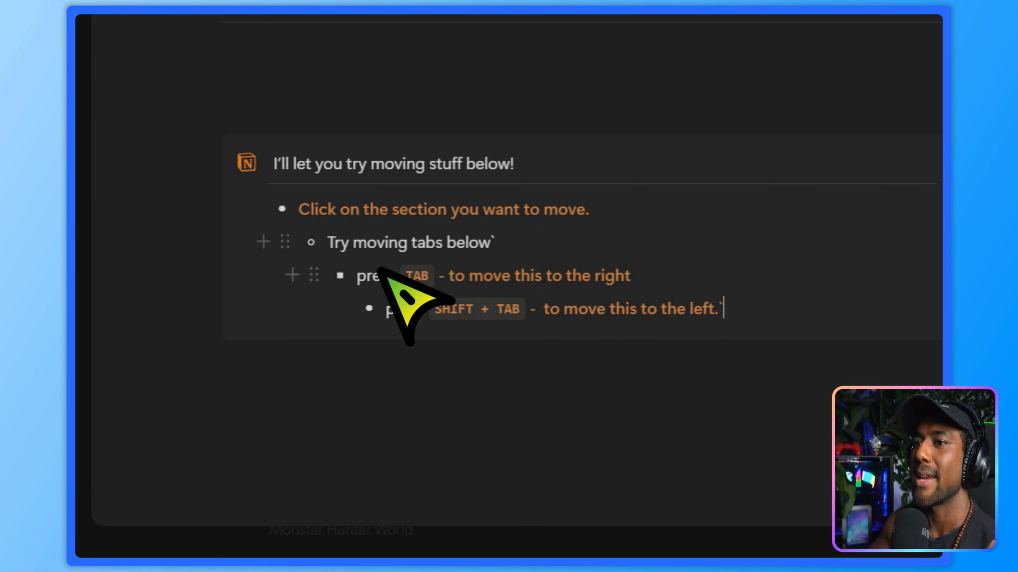
key(shift+Tab)
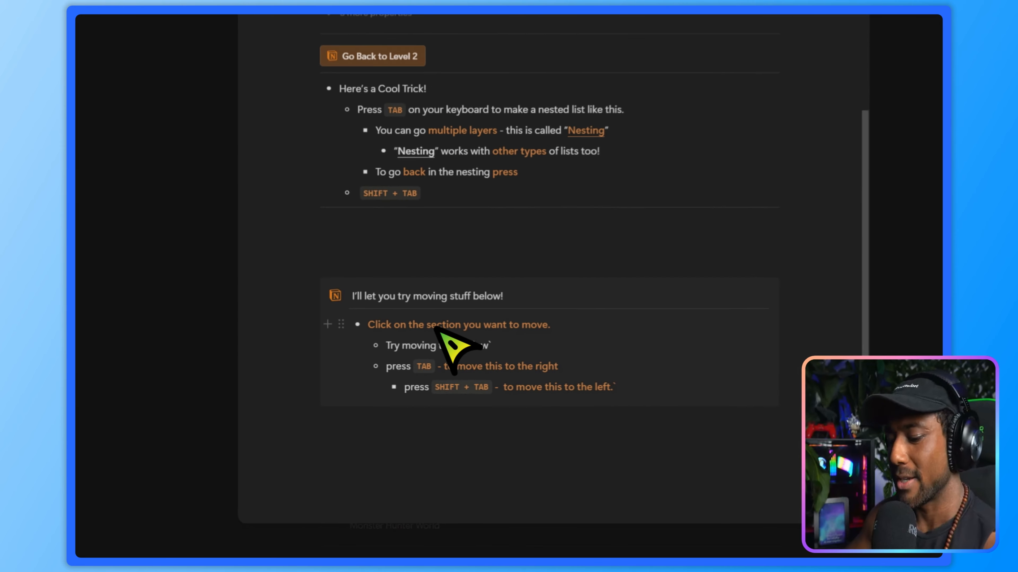
Return from the bullet list guide to the Level 2 page, acknowledge its notice and go to the To-do List section
scroll(436, 332, up, 5)
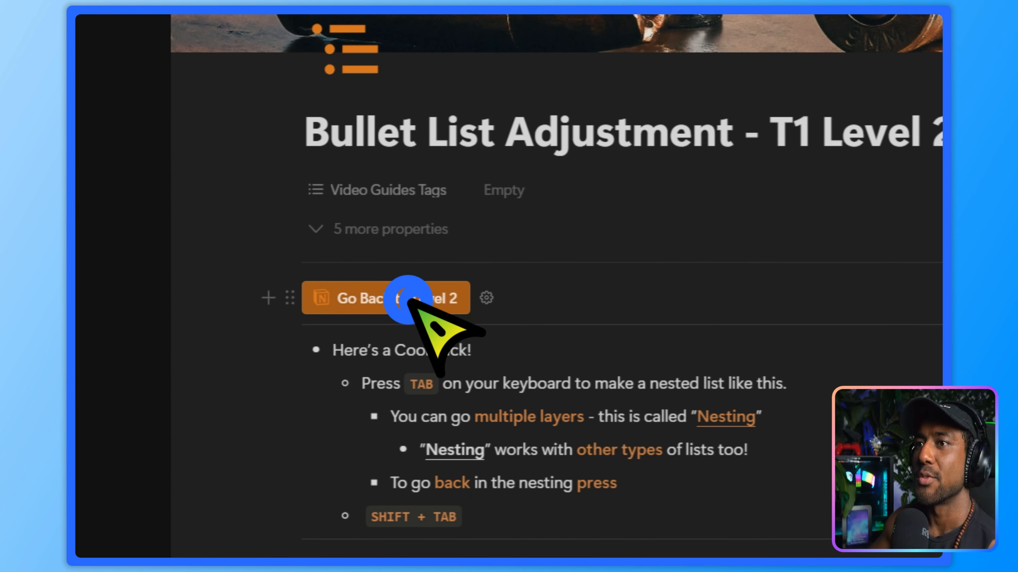
click(408, 299)
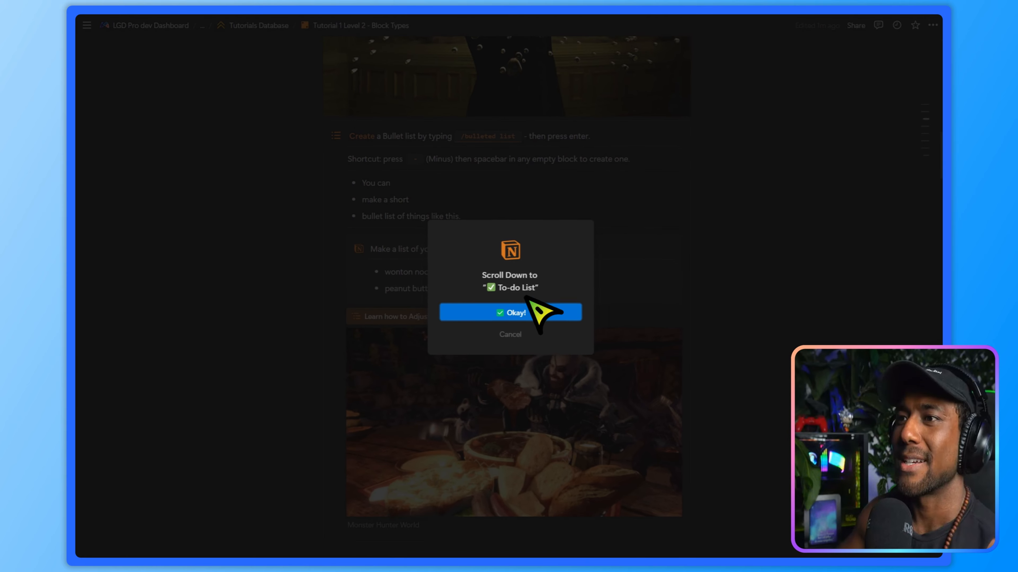
click(526, 311)
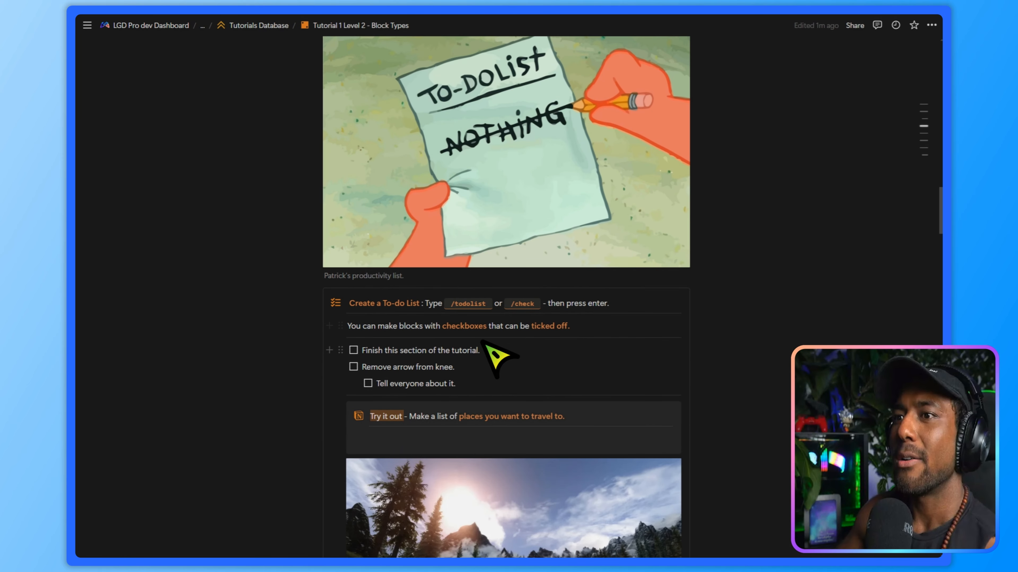
scroll(475, 328, down, 1)
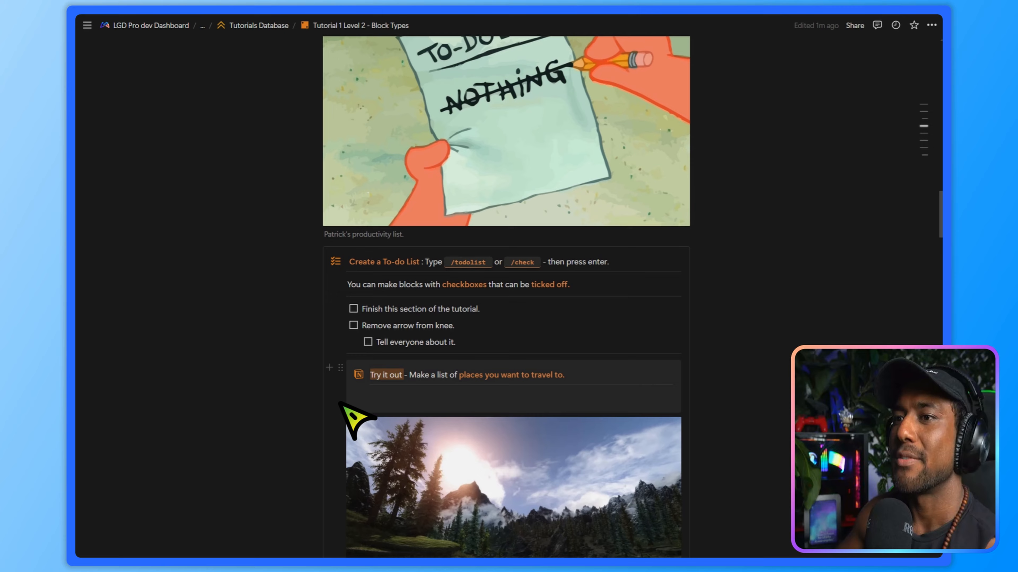
click(418, 401)
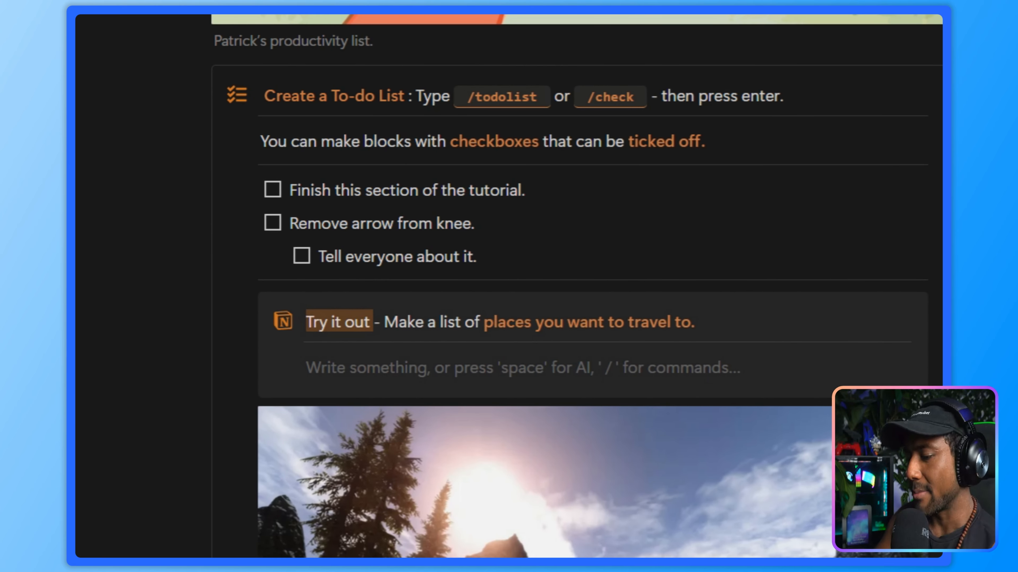
text(/tpdp)
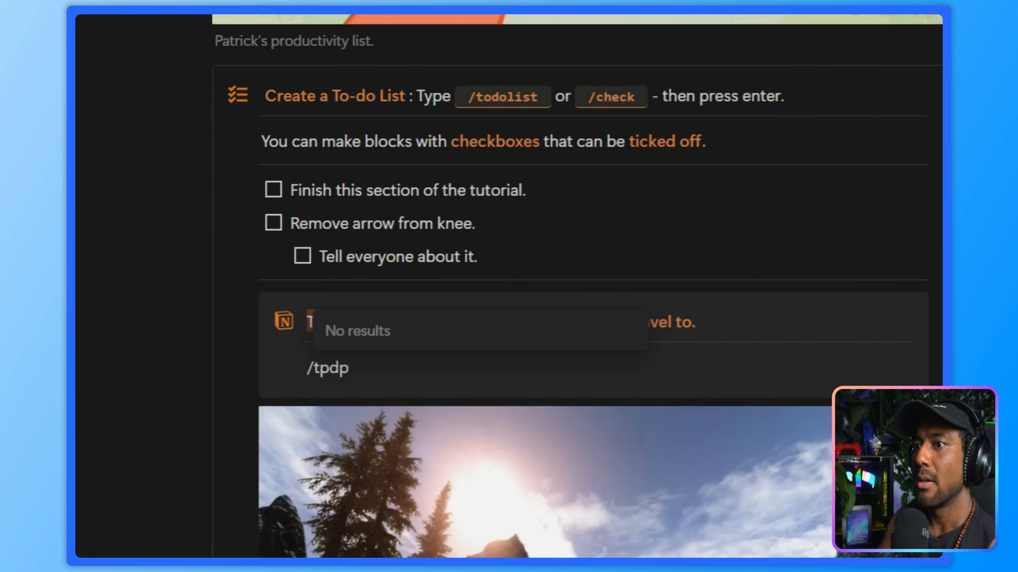
key(BackSpace)
key(BackSpace)
key(BackSpace)
text(odo)
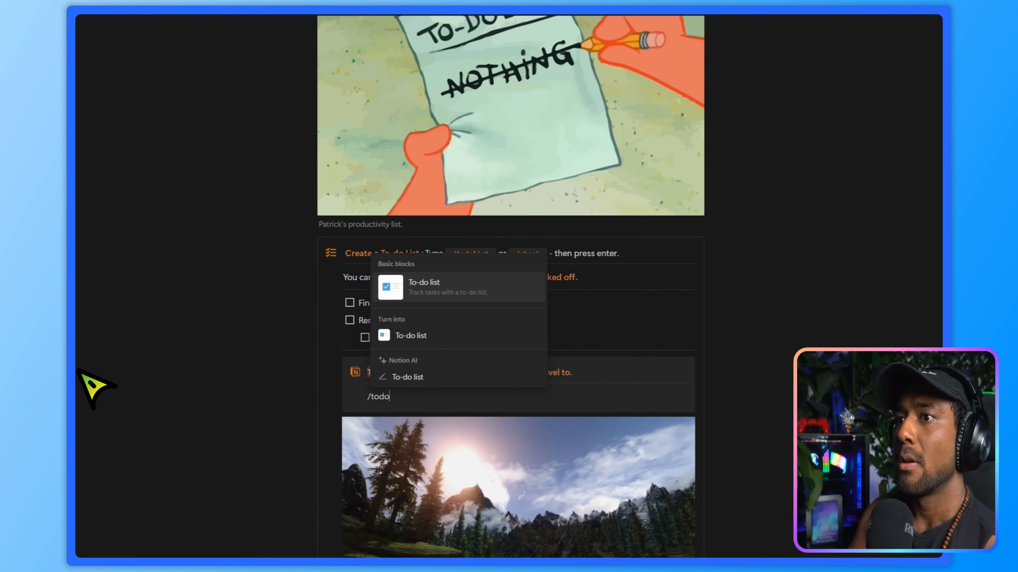
click(576, 323)
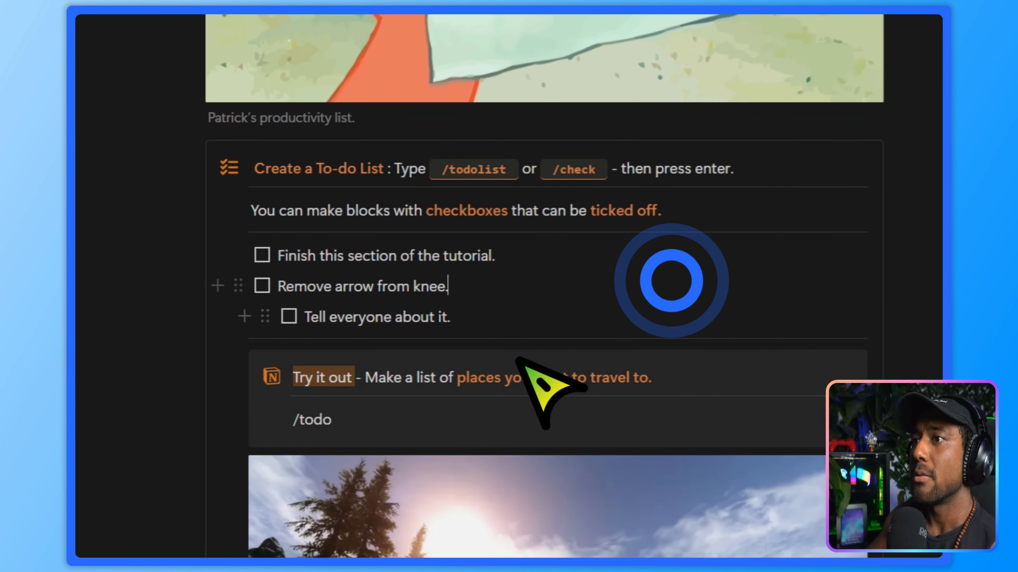
click(410, 398)
key(BackSpace)
key(BackSpace)
key(BackSpace)
key(BackSpace)
key(BackSpace)
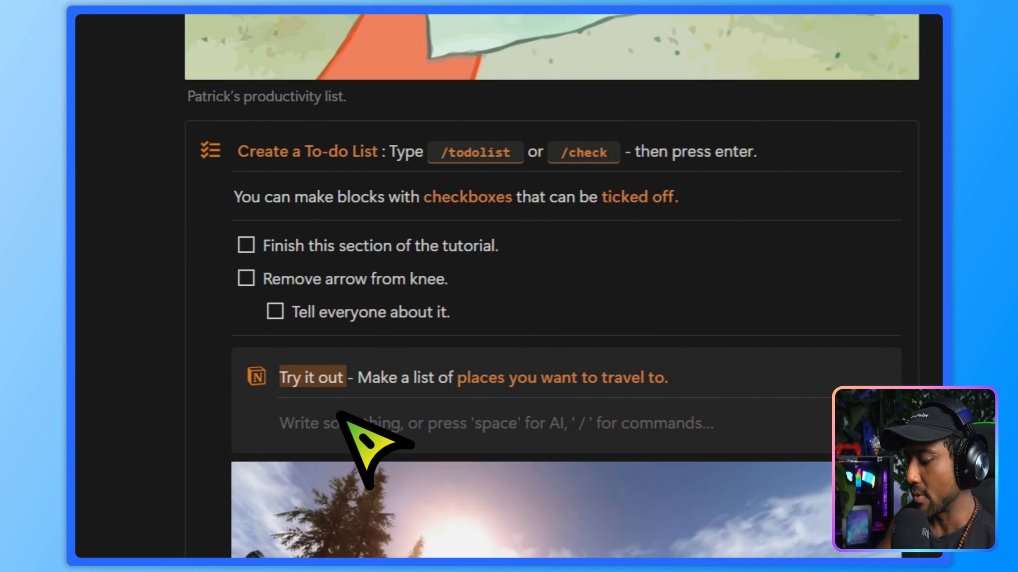
Create a to-do list in the travel places box with the items "playskyrim", "play god of ragnarok" and "horizon forbideen west"
text(/check)
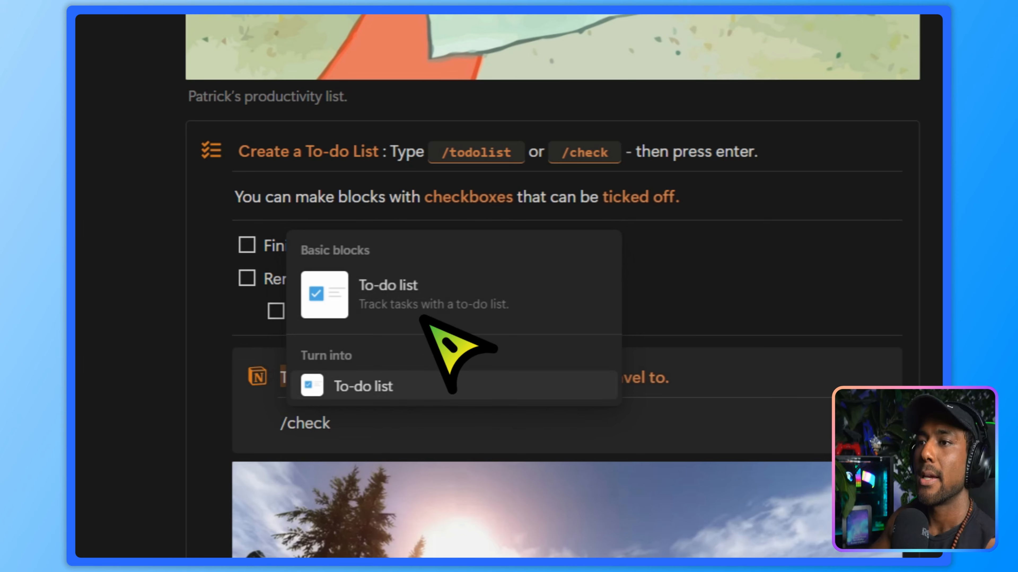
click(427, 297)
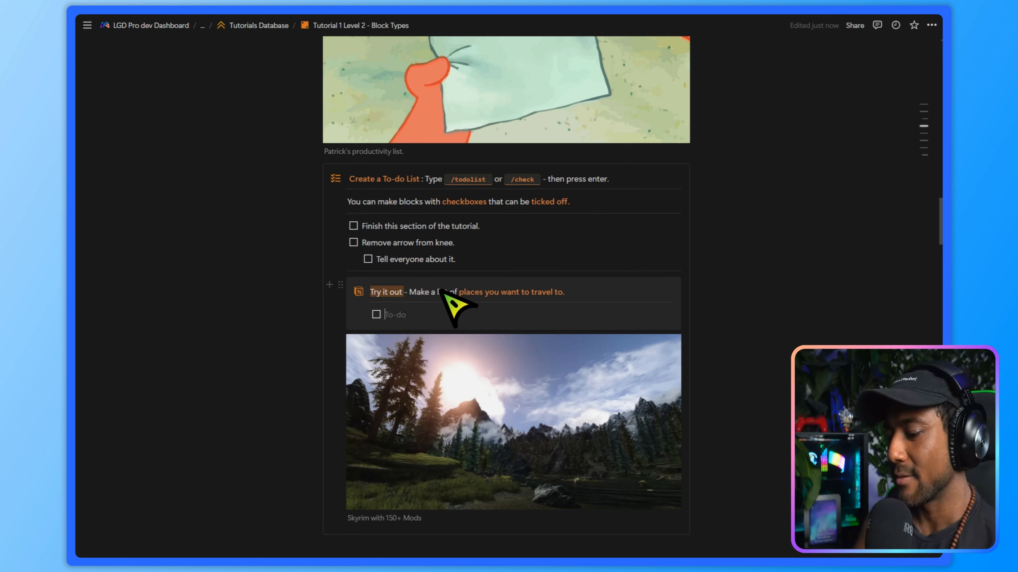
text(playskyrim)
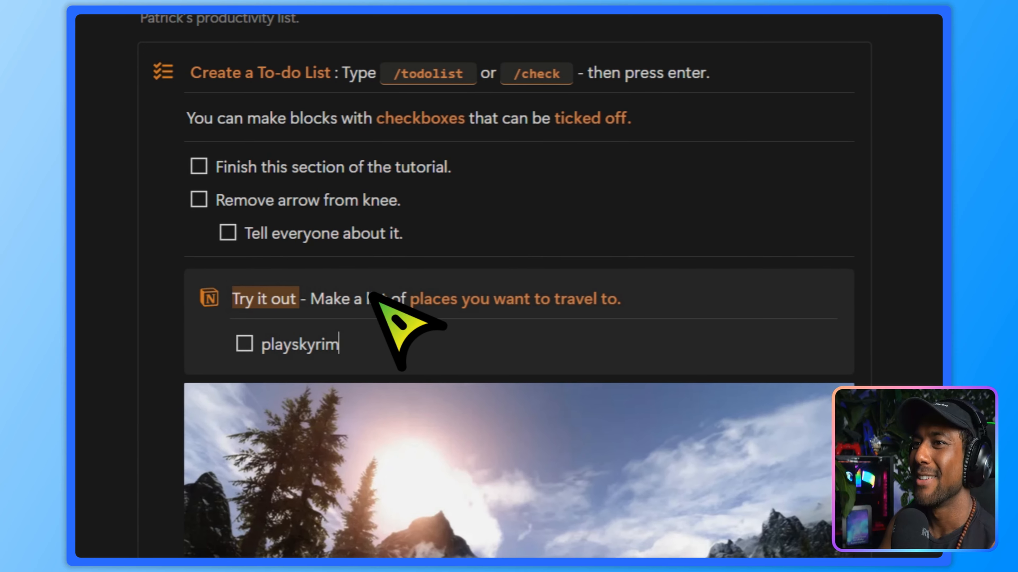
key(Return)
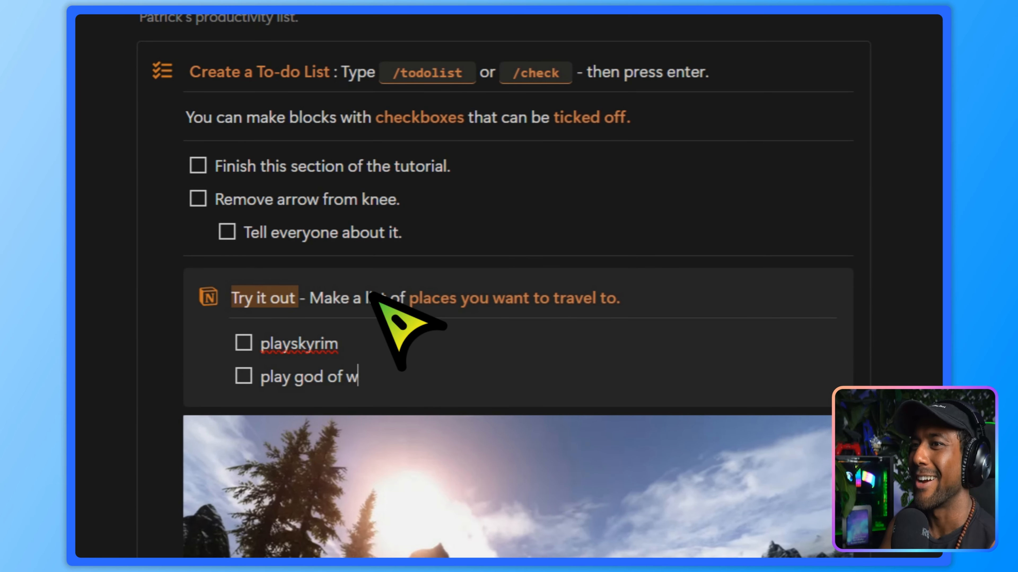
text(play god of rag)
text(narok)
key(Return)
text(hor)
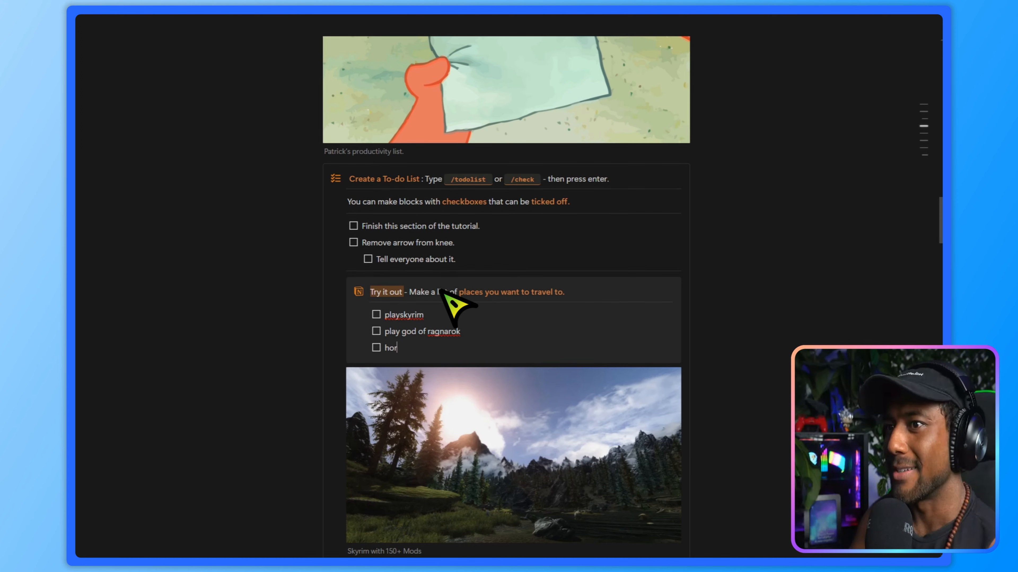
text(izon forbideen )
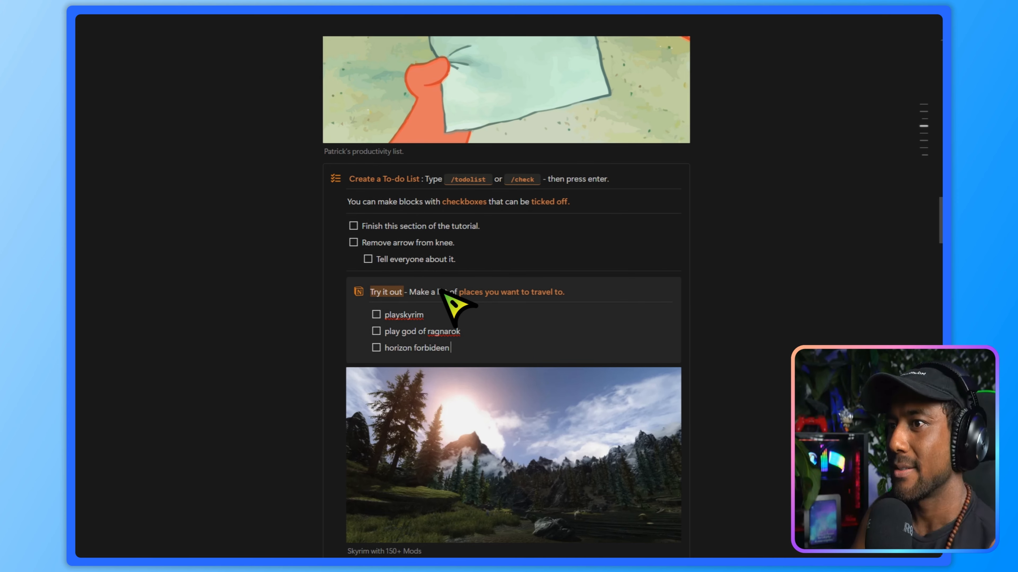
text(west)
Nest the to-do "play god of ragnarok" under "playskyrim" and "horizon forbideen west" one level deeper beneath it
click(476, 333)
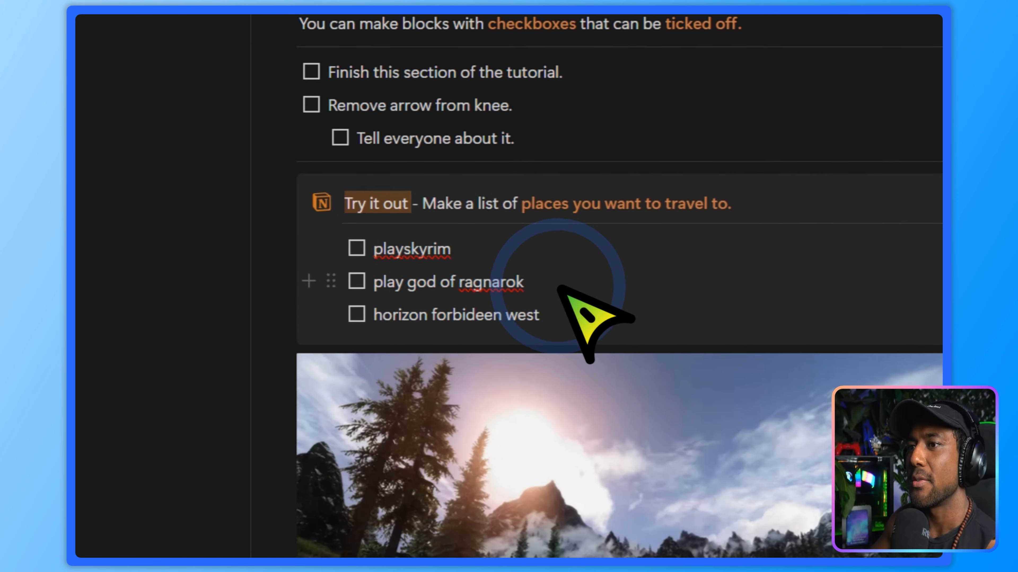
key(Tab)
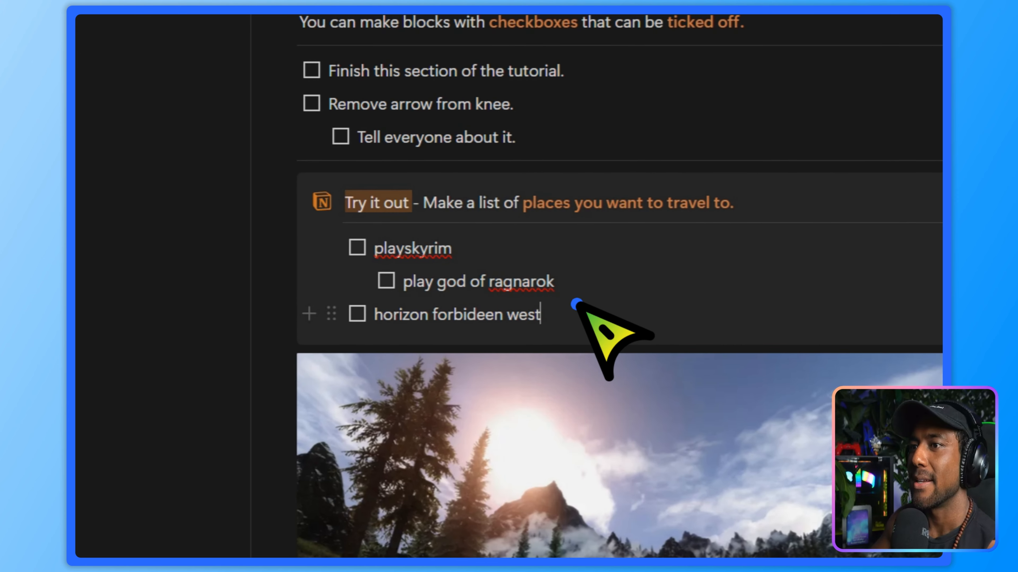
click(577, 305)
key(Tab)
click(569, 284)
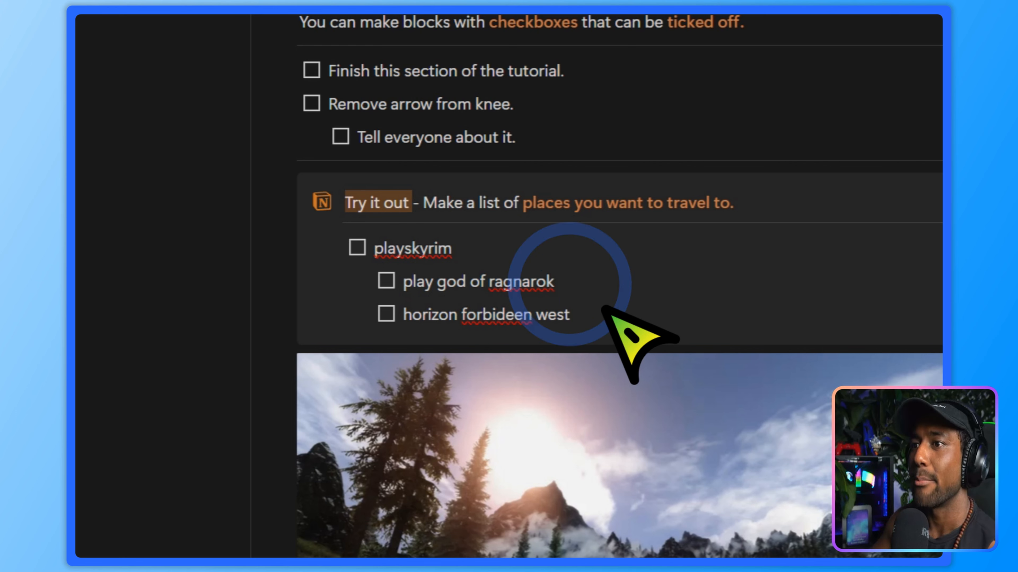
click(605, 309)
key(Tab)
click(598, 286)
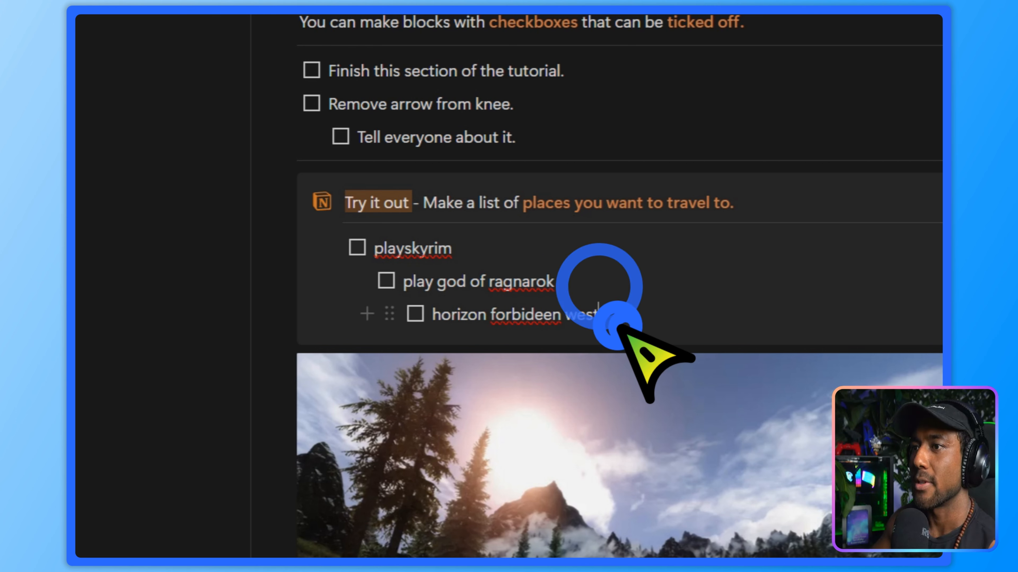
click(625, 317)
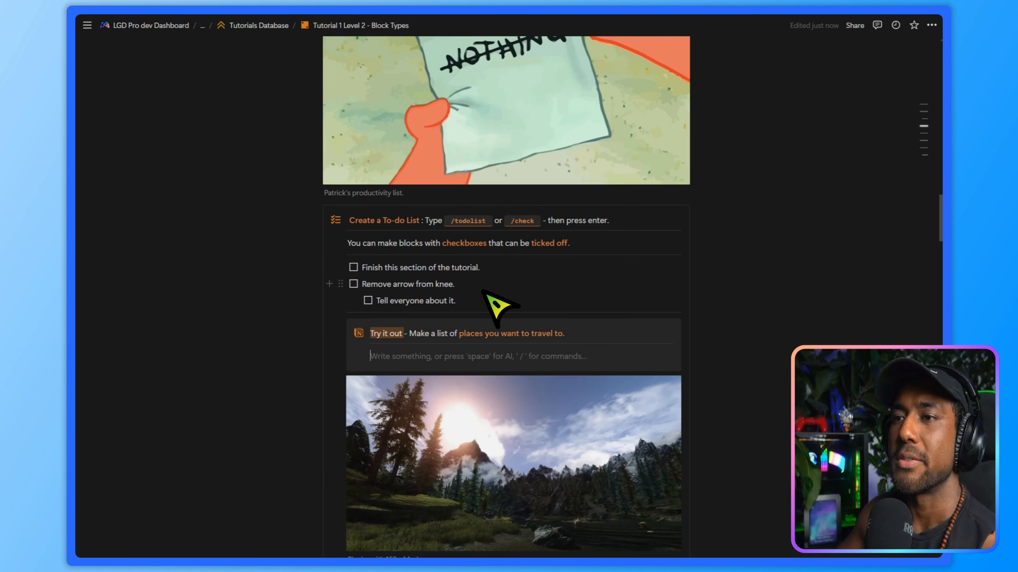
Move the Persistence item below Contribution in the OCTACORE numbered list, and return it to second place
scroll(495, 302, down, 15)
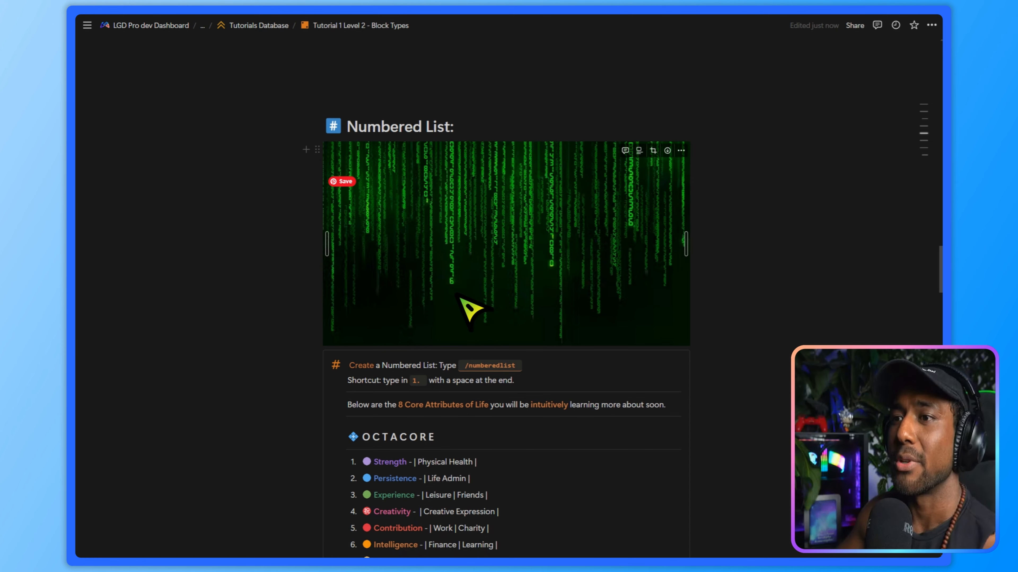
scroll(470, 310, down, 2)
scroll(484, 381, down, 2)
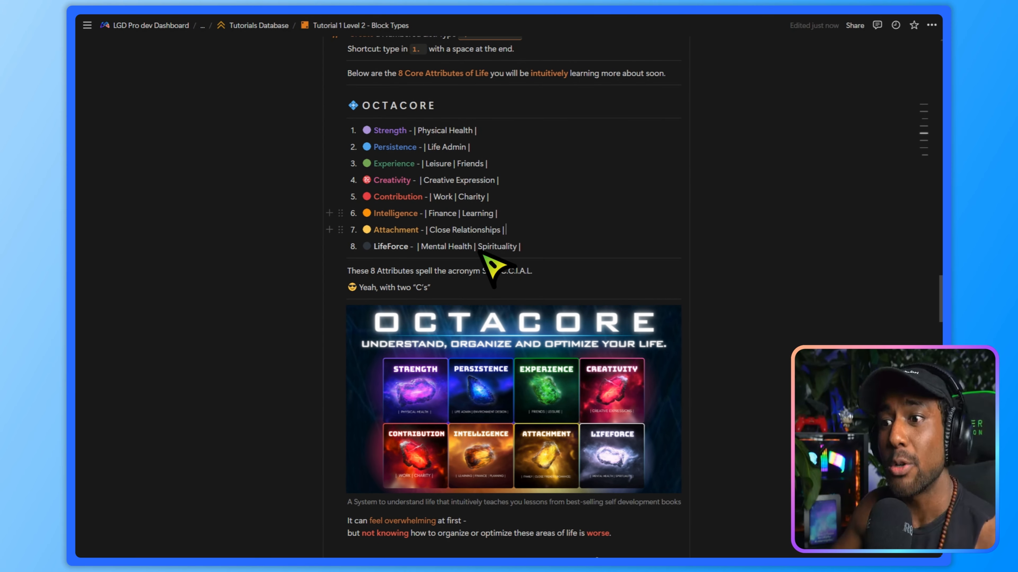
scroll(493, 266, down, 5)
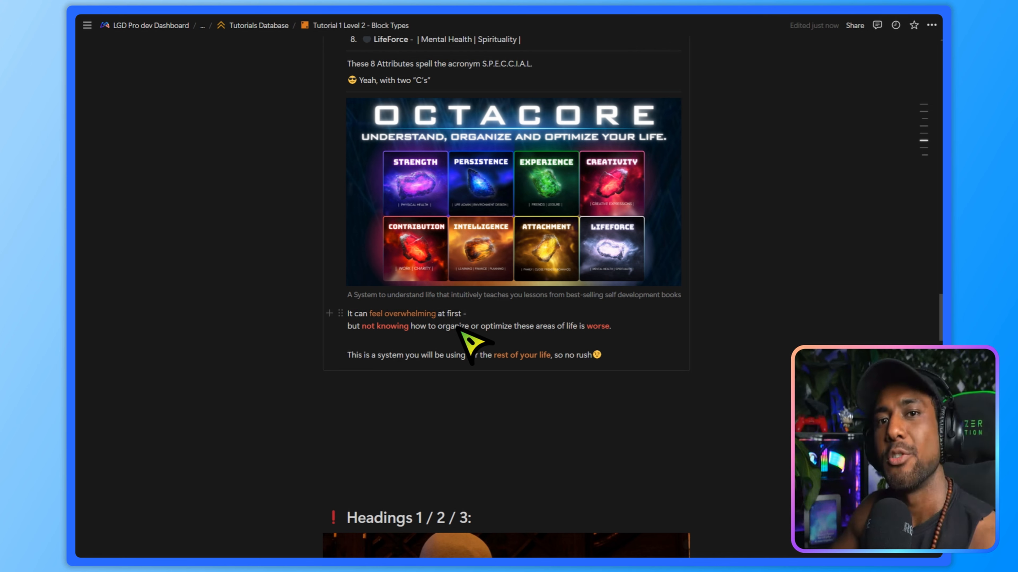
scroll(497, 344, up, 8)
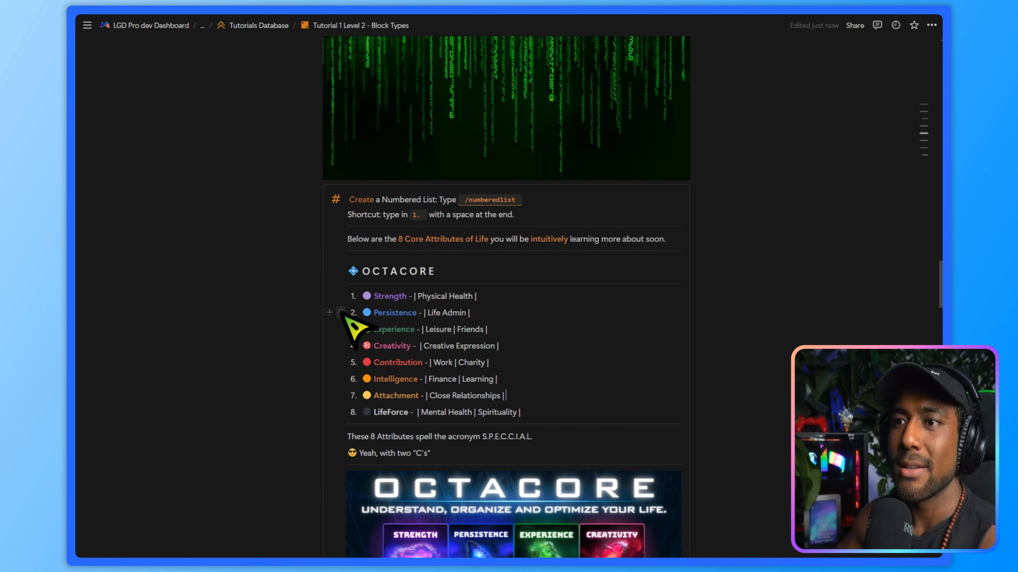
drag(339, 313, 365, 363)
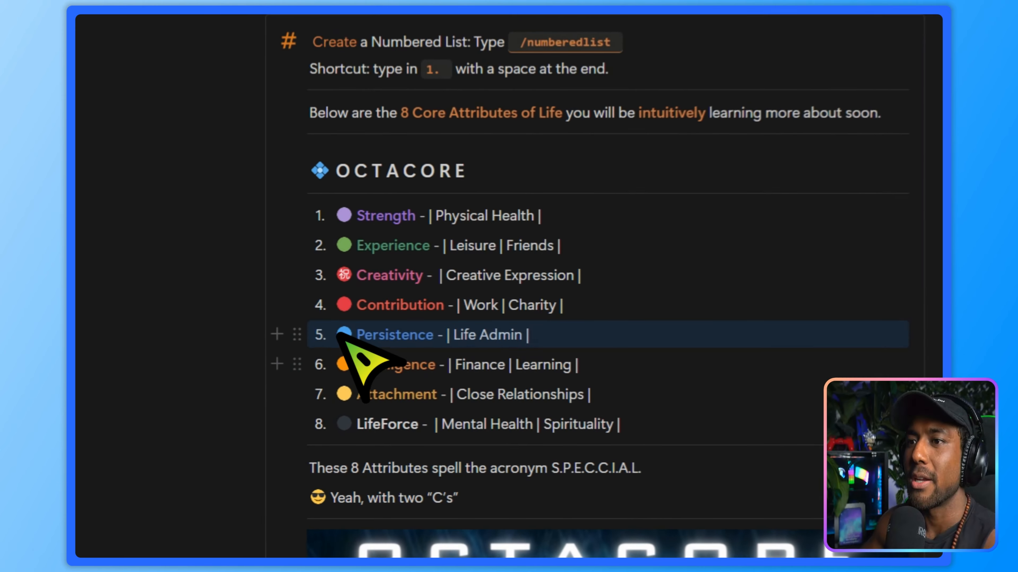
drag(296, 335, 333, 309)
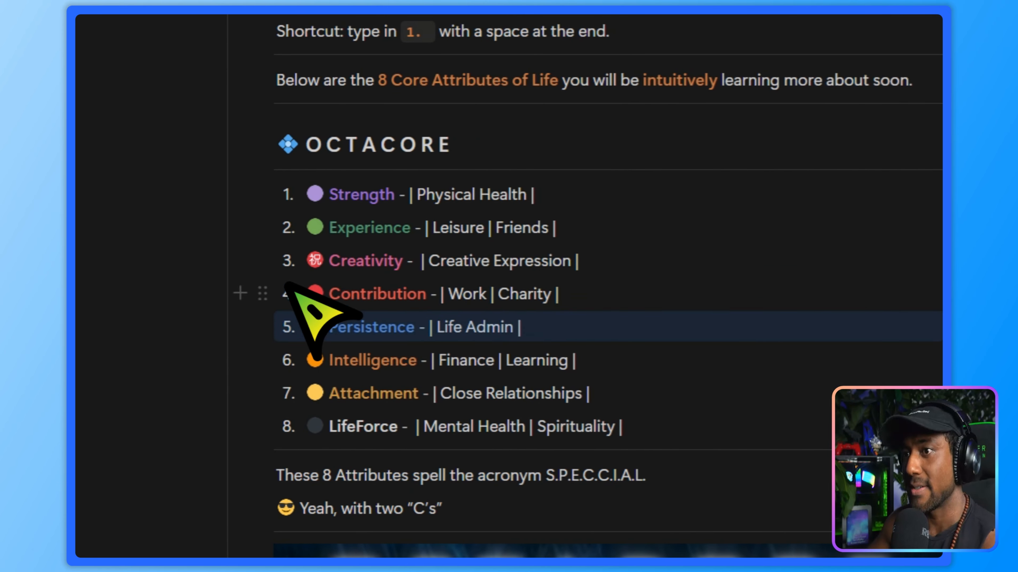
Add the numbered items "fkdl;fsd" and "fdasplljfds;" after LifeForce in the OCTACORE list, and delete both
click(704, 331)
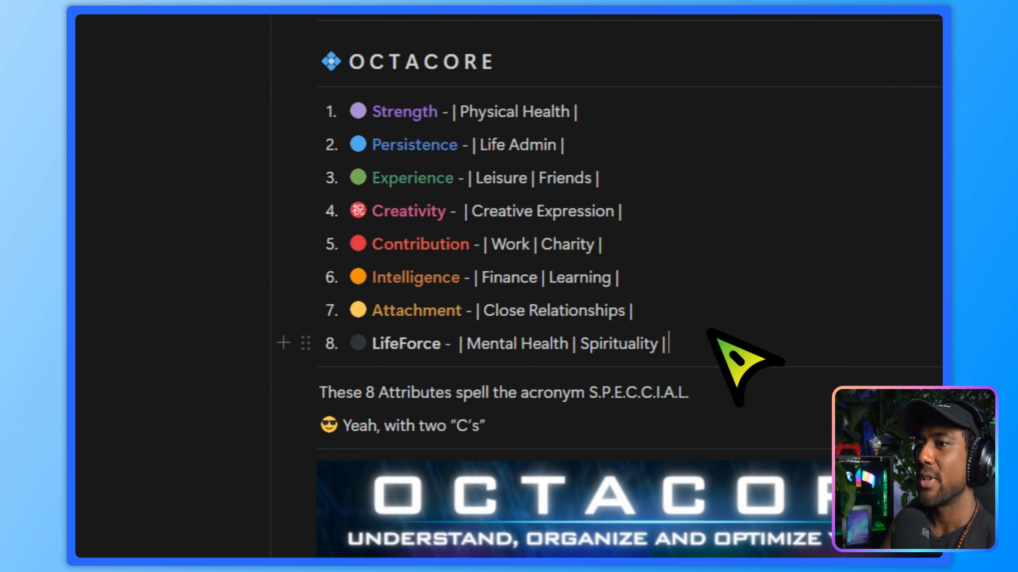
key(Return)
text(fkdl;fsd)
key(Return)
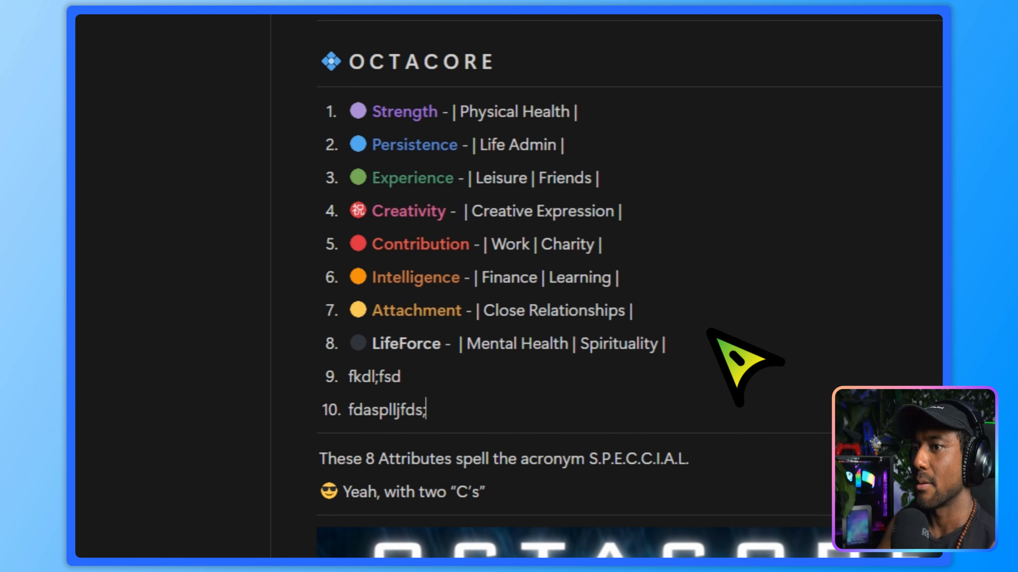
drag(743, 401, 565, 397)
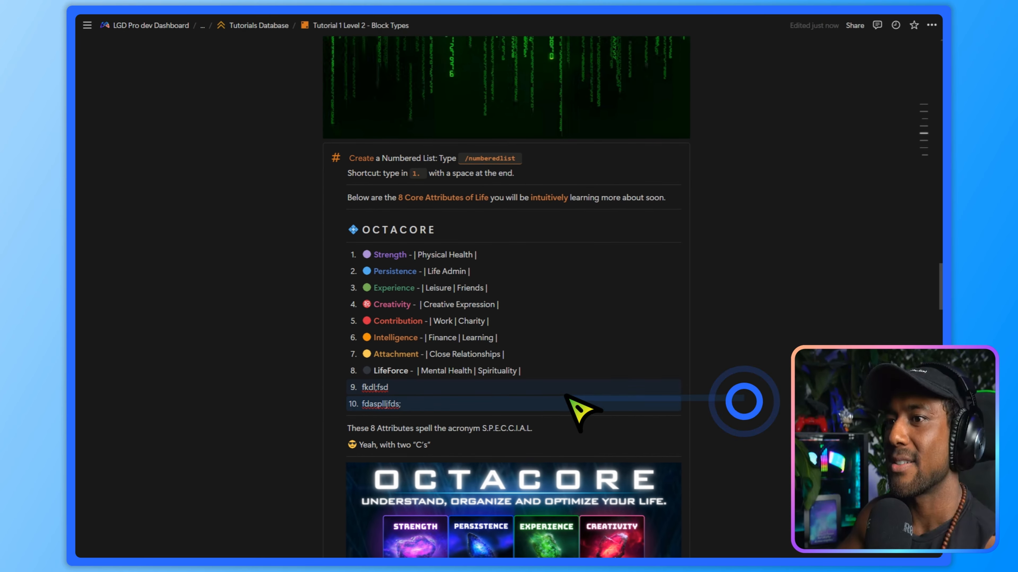
key(BackSpace)
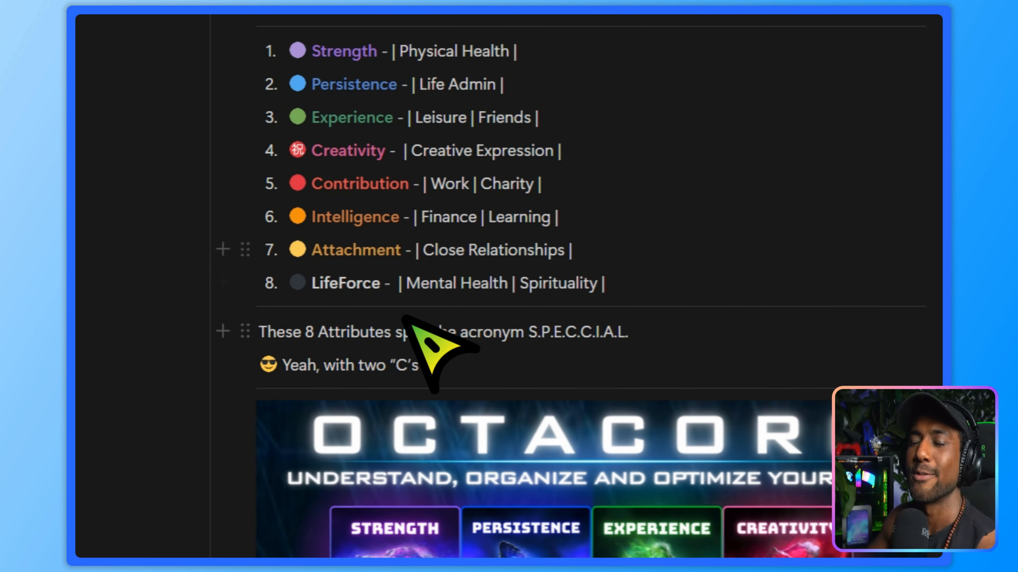
Add a line below ### in the Headings practice box and bring up the heading block options with "/heading"
scroll(465, 289, down, 5)
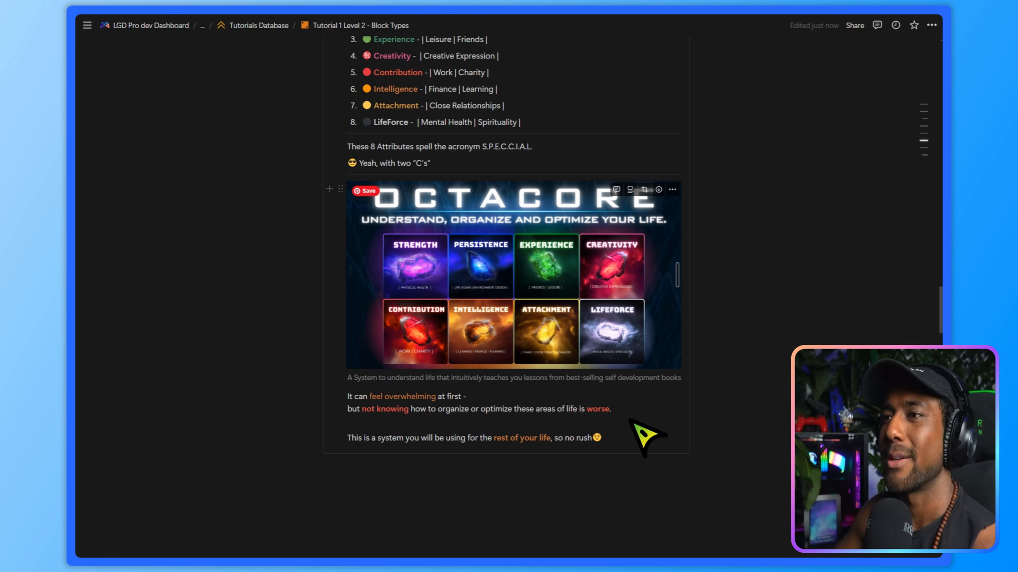
scroll(642, 432, down, 8)
scroll(517, 291, down, 3)
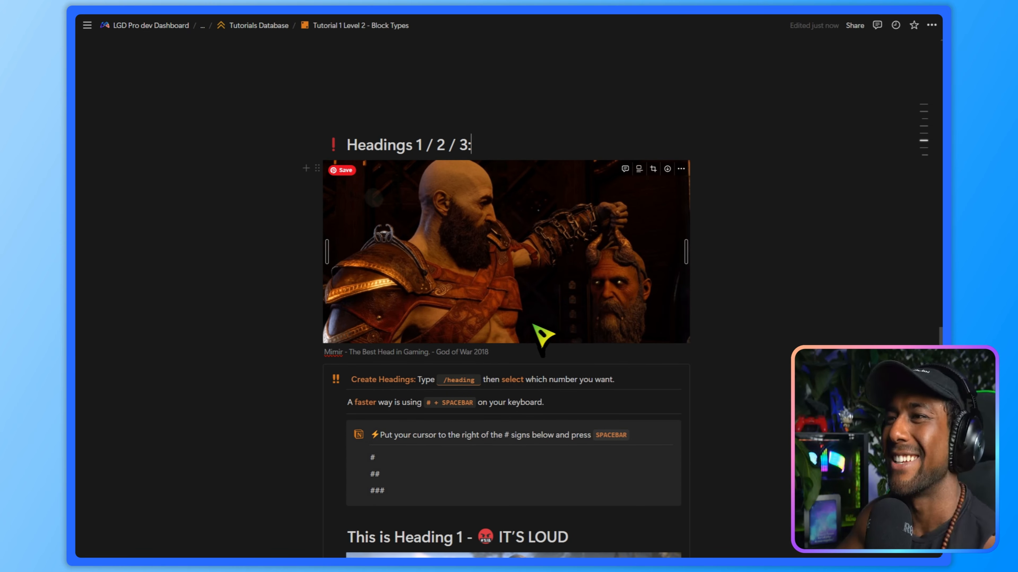
scroll(621, 287, down, 4)
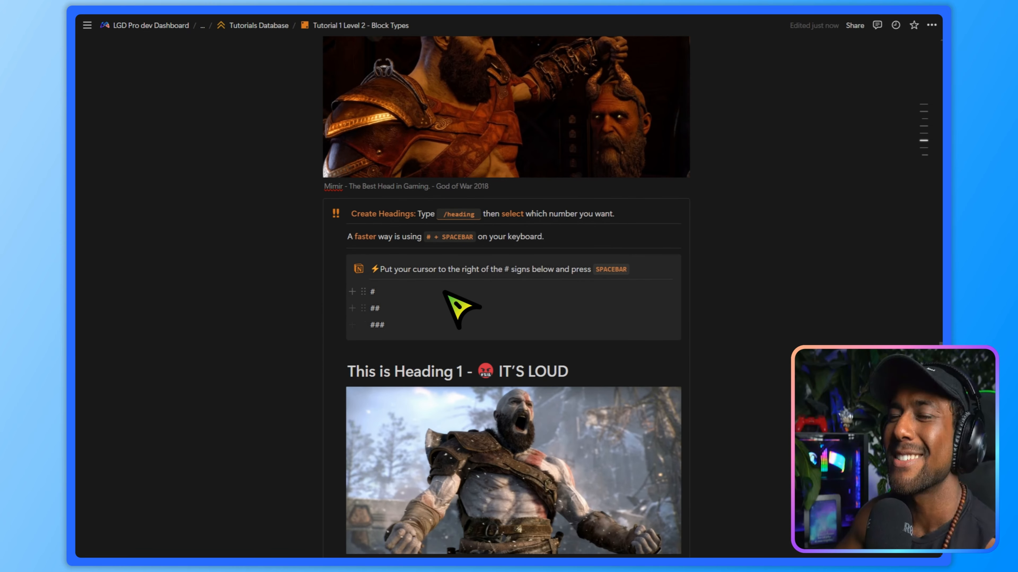
click(425, 292)
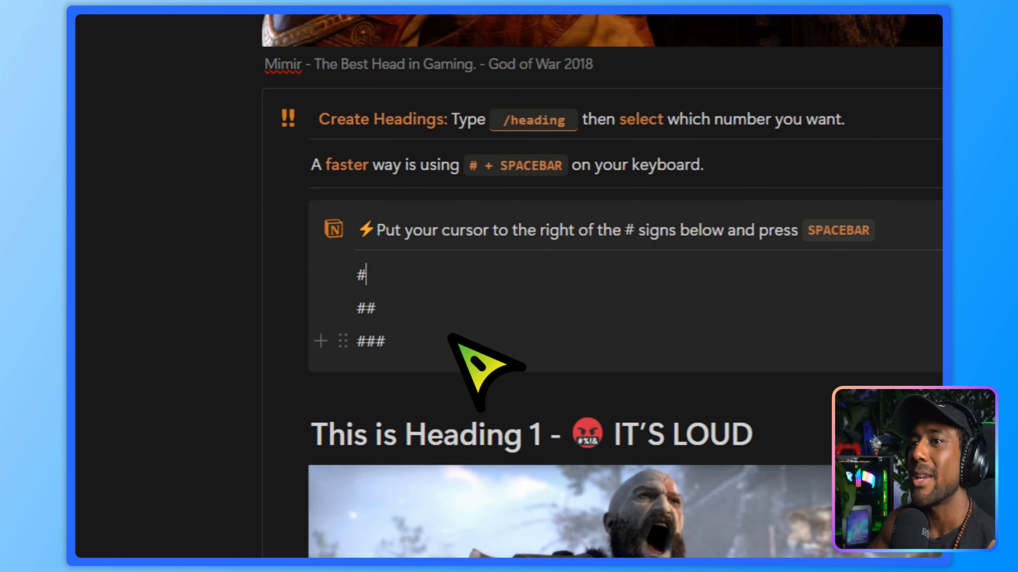
click(416, 323)
key(Return)
text(/heading)
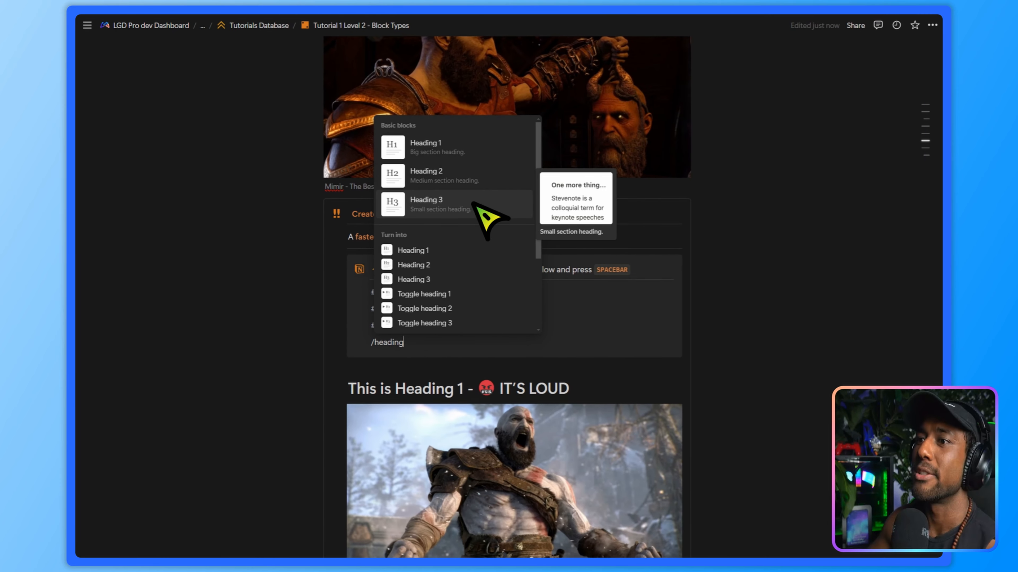
click(860, 243)
View the Heading 1, 2 and 3 examples, and delete the "/heading" line from the practice box
scroll(557, 277, down, 5)
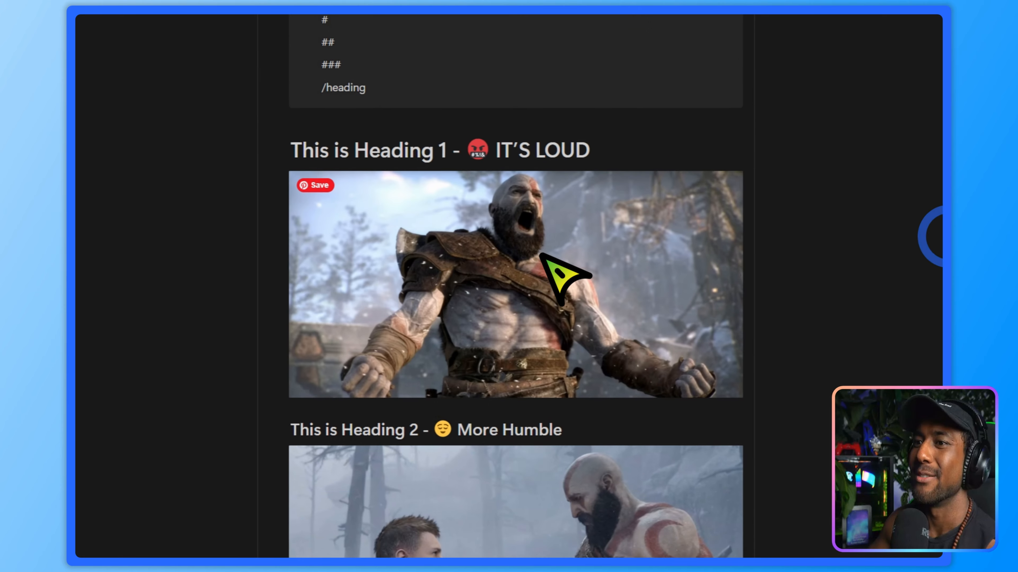
scroll(521, 177, down, 3)
scroll(431, 343, down, 4)
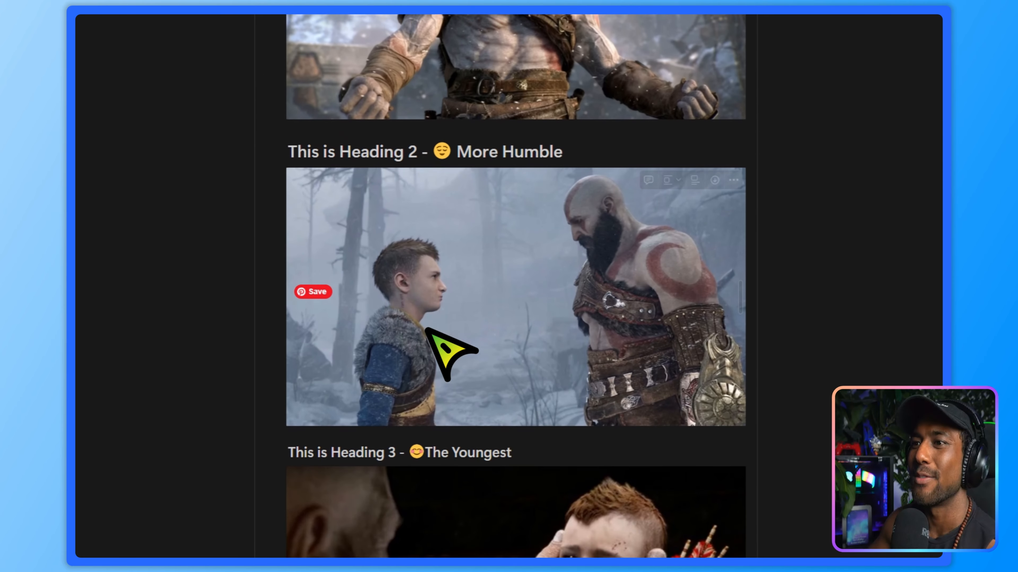
scroll(456, 475, up, 12)
scroll(453, 456, up, 3)
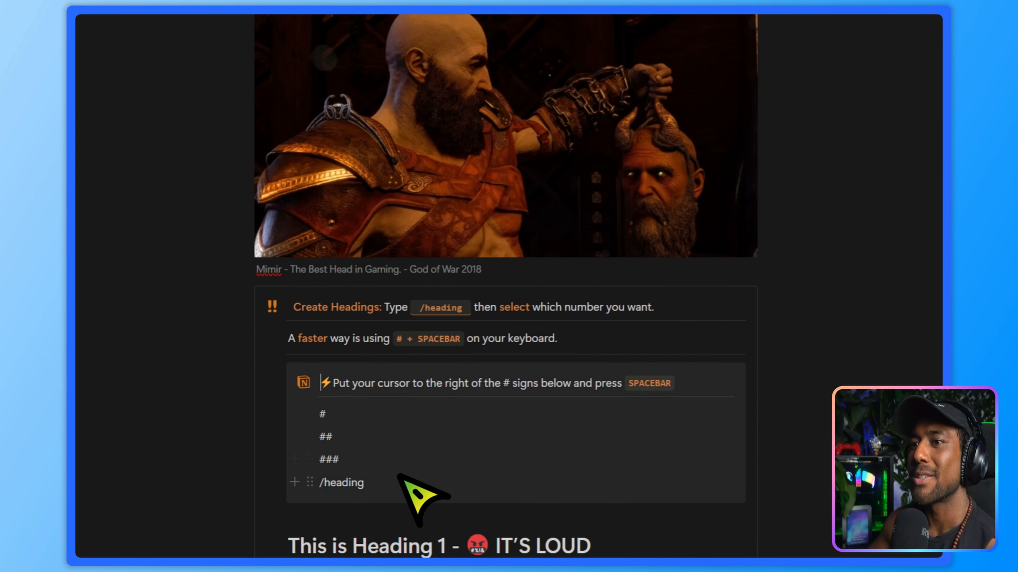
click(390, 478)
key(BackSpace)
key(BackSpace)
key(BackSpace)
key(BackSpace)
key(BackSpace)
key(BackSpace)
key(BackSpace)
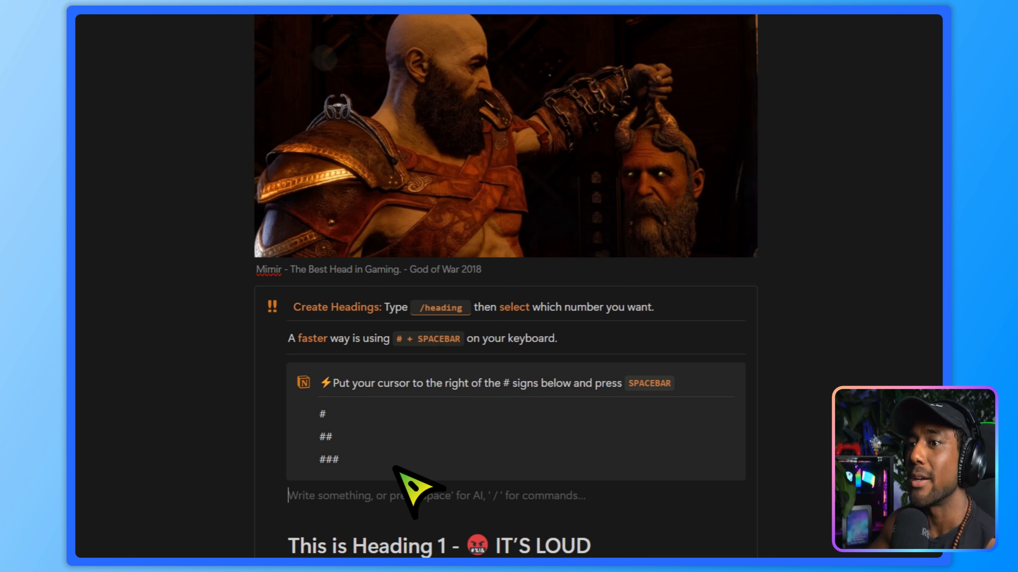
key(BackSpace)
Convert the #, ## and ### lines in the practice box into Heading 1, Heading 2 and Heading 3, and undo the conversions
click(395, 414)
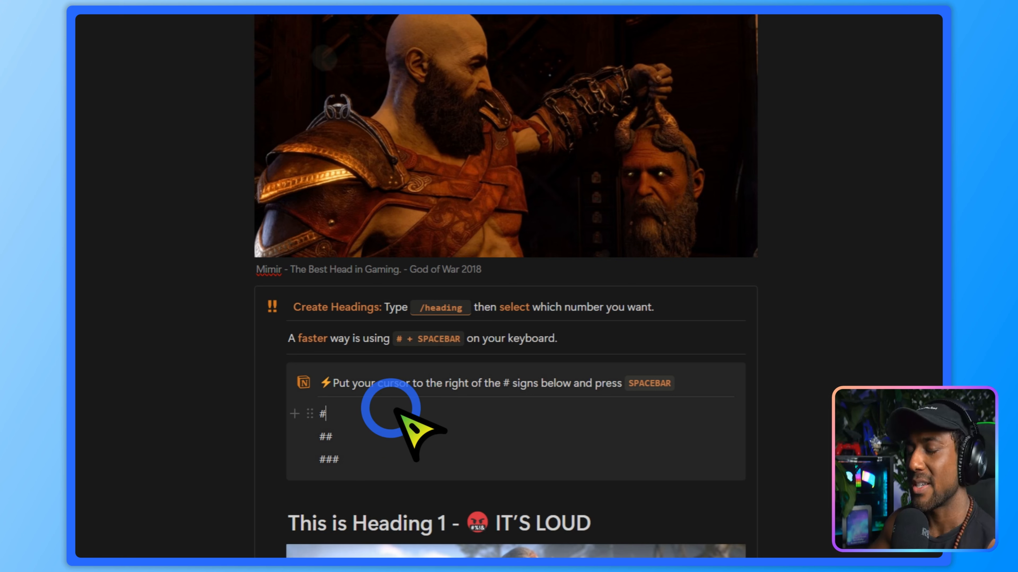
key(space)
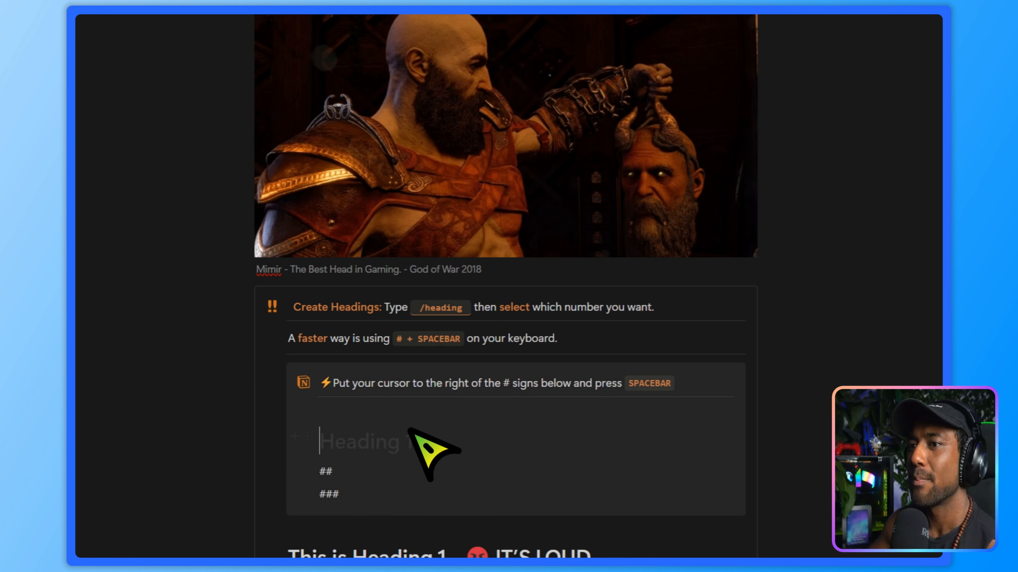
click(359, 473)
key(space)
click(360, 513)
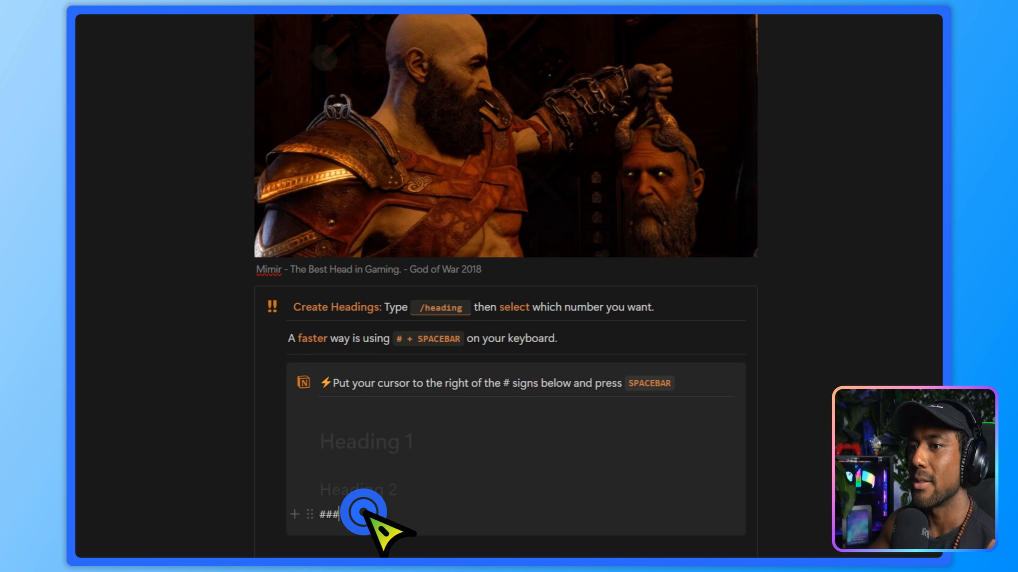
key(space)
key(ctrl+z)
key(ctrl+z)
key(ctrl+z)
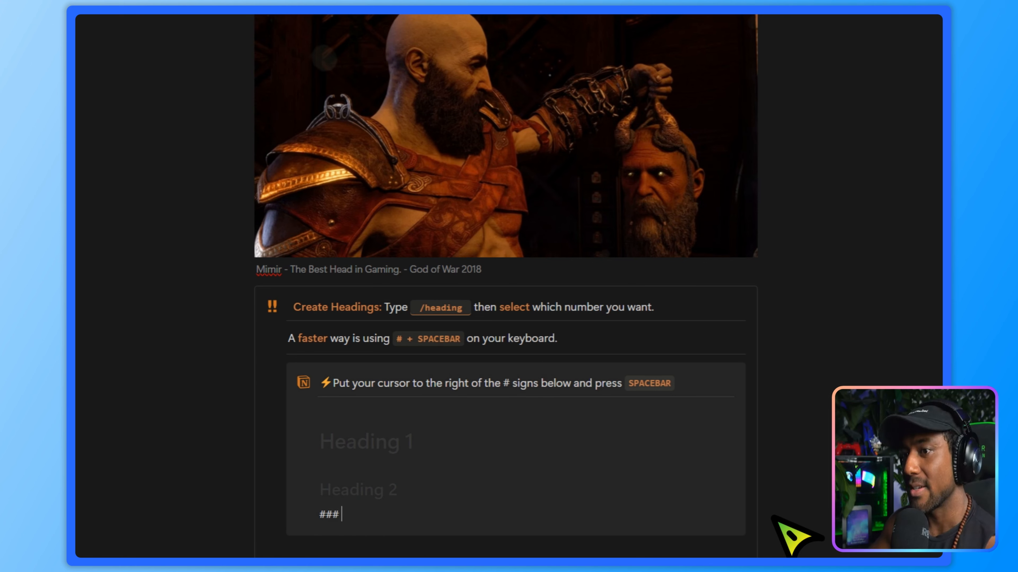
Replace the three # lines in the practice box with a single block switched from Heading 1 to Heading 2 to Heading 3
drag(824, 481, 447, 432)
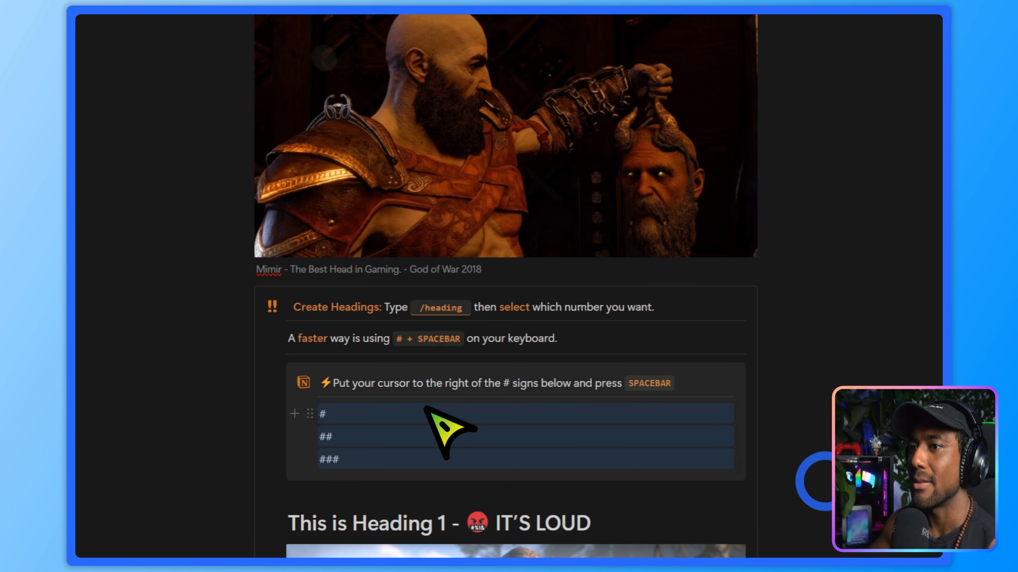
key(BackSpace)
click(352, 411)
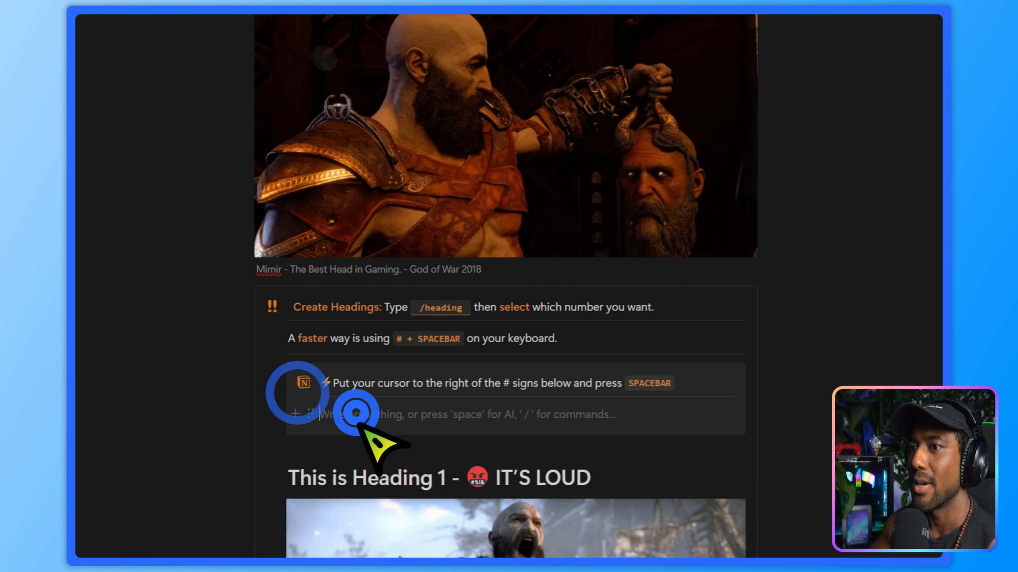
text(#)
key(space)
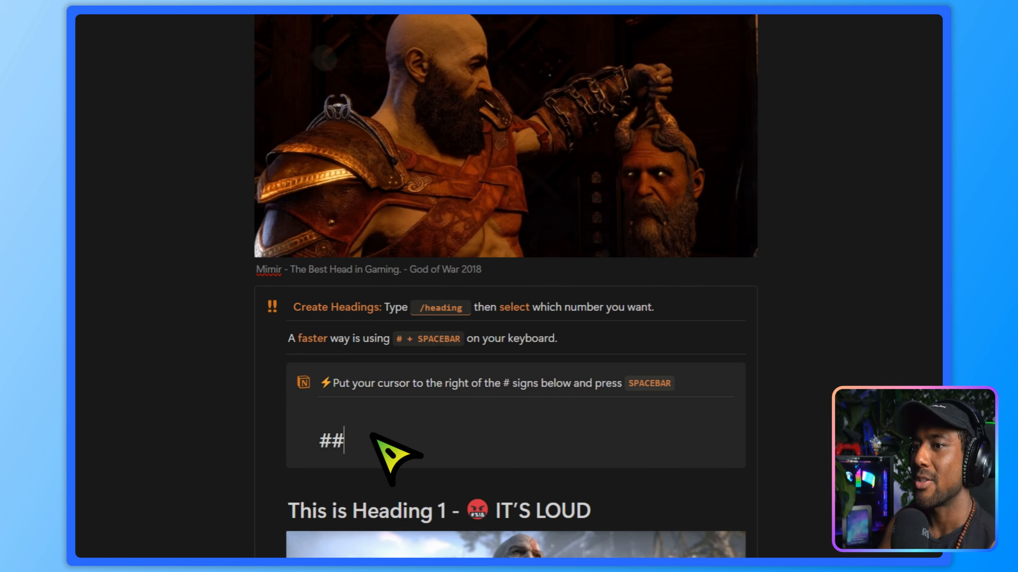
key(space)
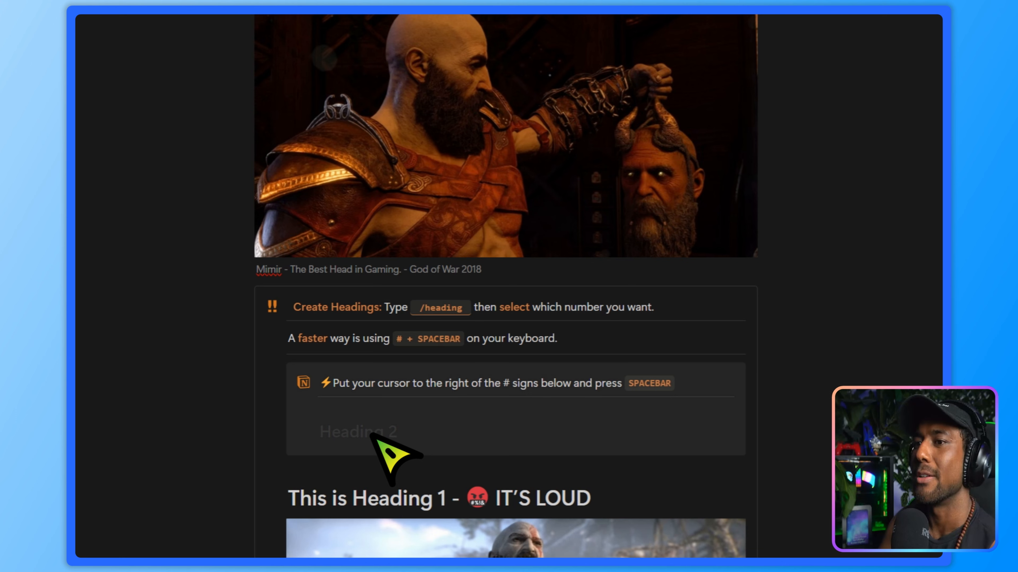
key(space)
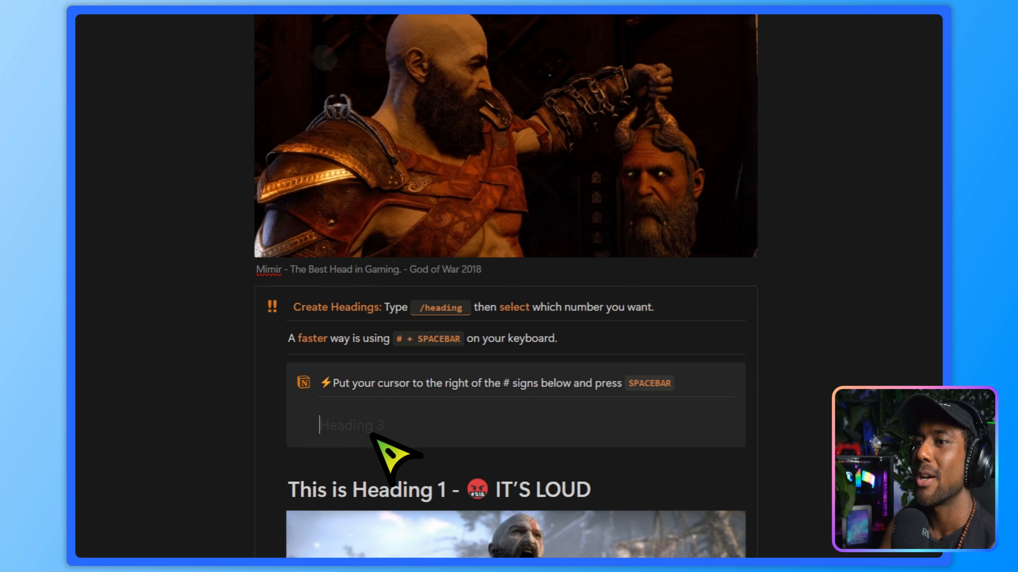
Undo the heading block changes to restore the #, ## and ### lines in the practice box
key(ctrl+z)
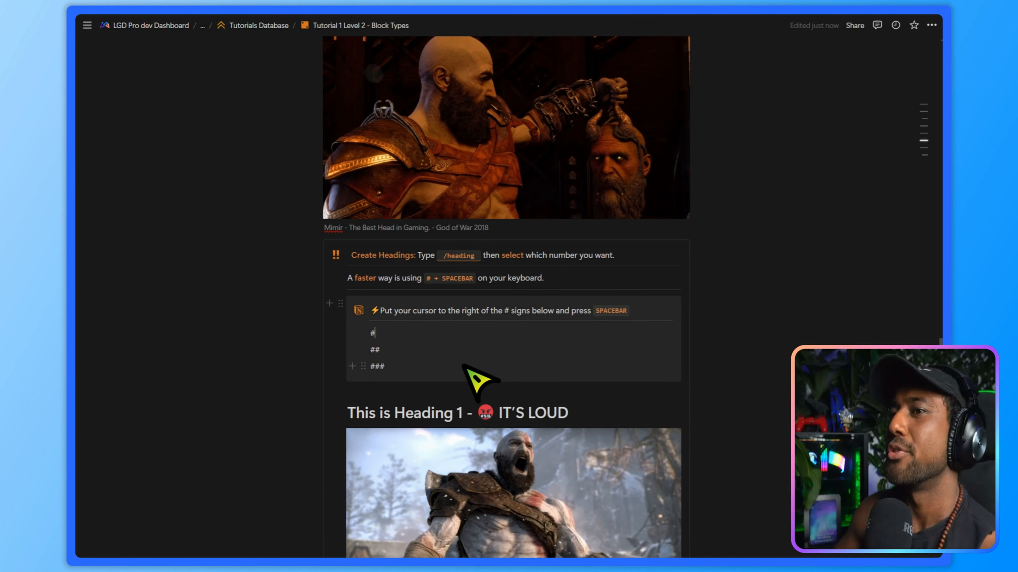
click(440, 353)
click(387, 337)
click(444, 358)
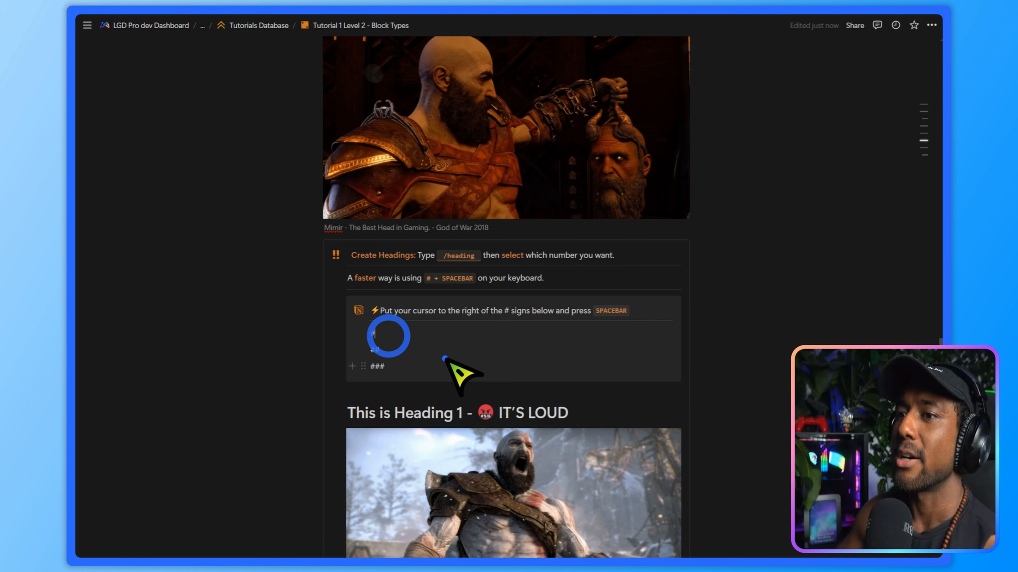
click(445, 358)
click(436, 368)
click(431, 350)
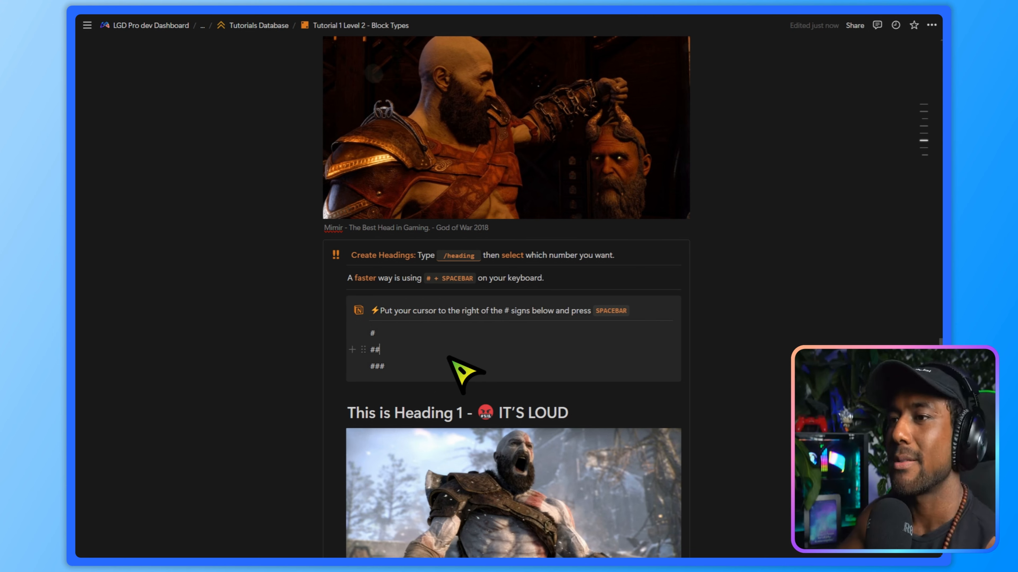
Insert an empty Quote block in the practice box of the Quotes section using the /quote command
scroll(449, 356, down, 20)
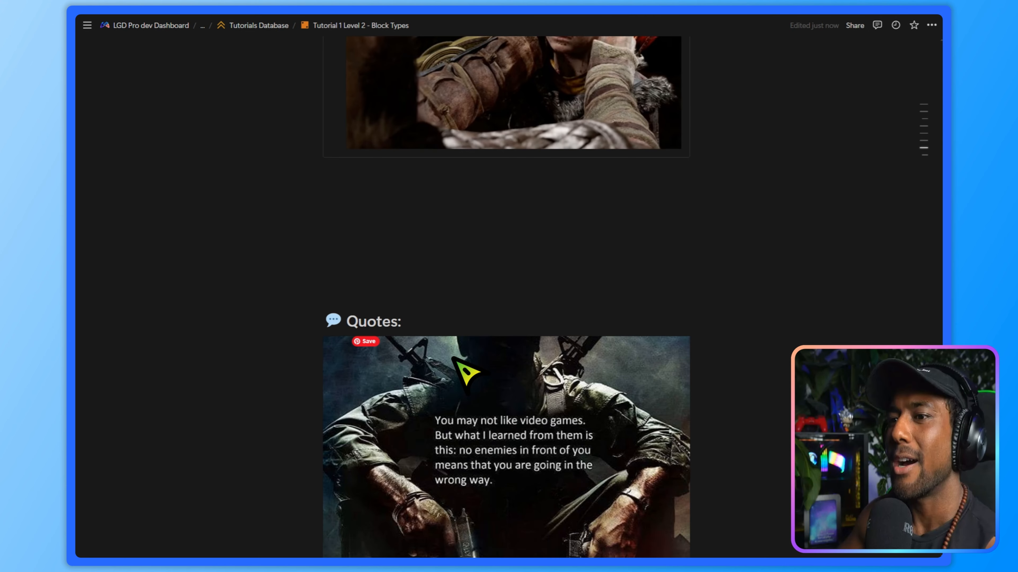
scroll(453, 358, down, 6)
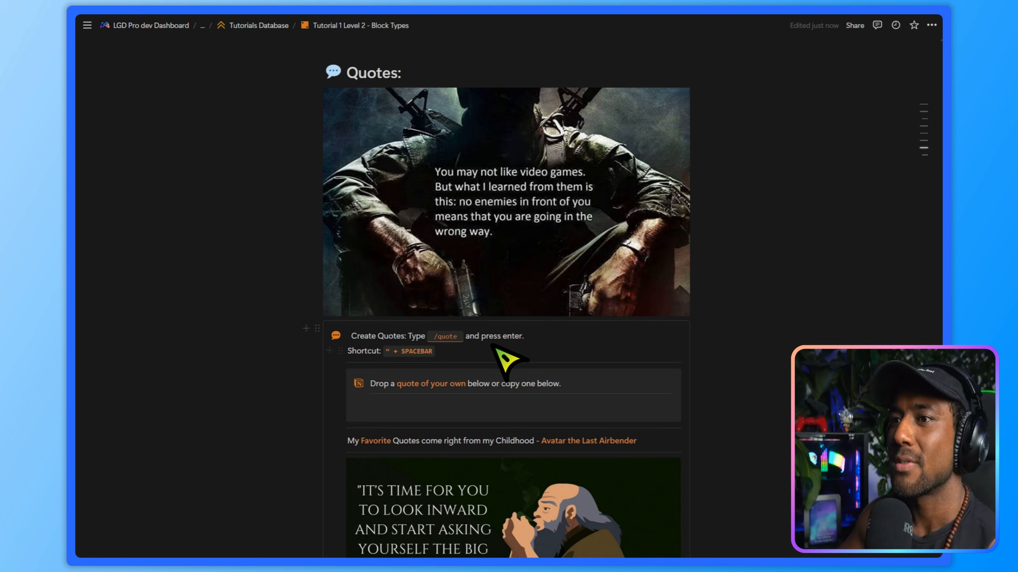
scroll(505, 369, down, 2)
scroll(484, 305, up, 1)
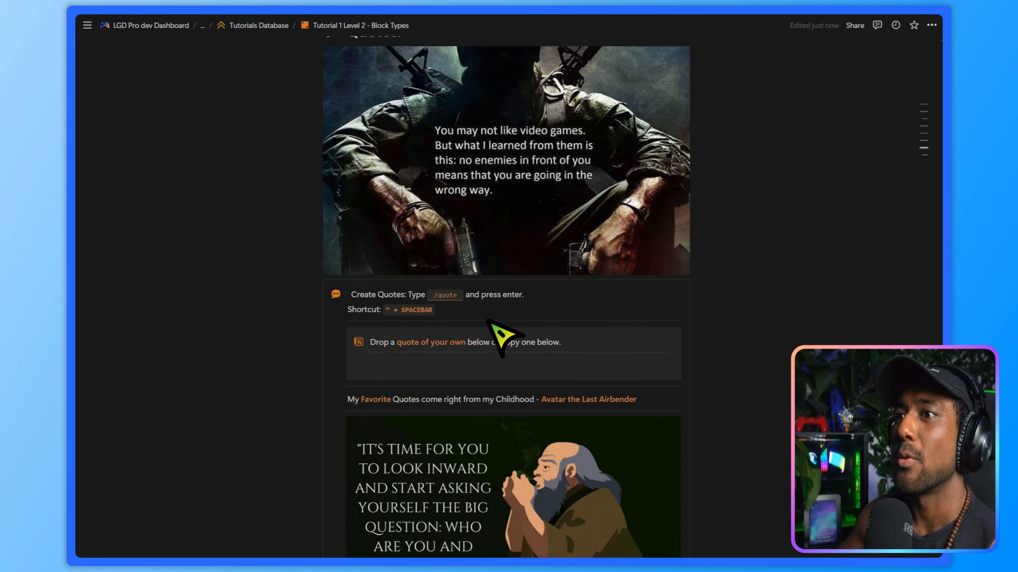
click(432, 370)
text(/quote)
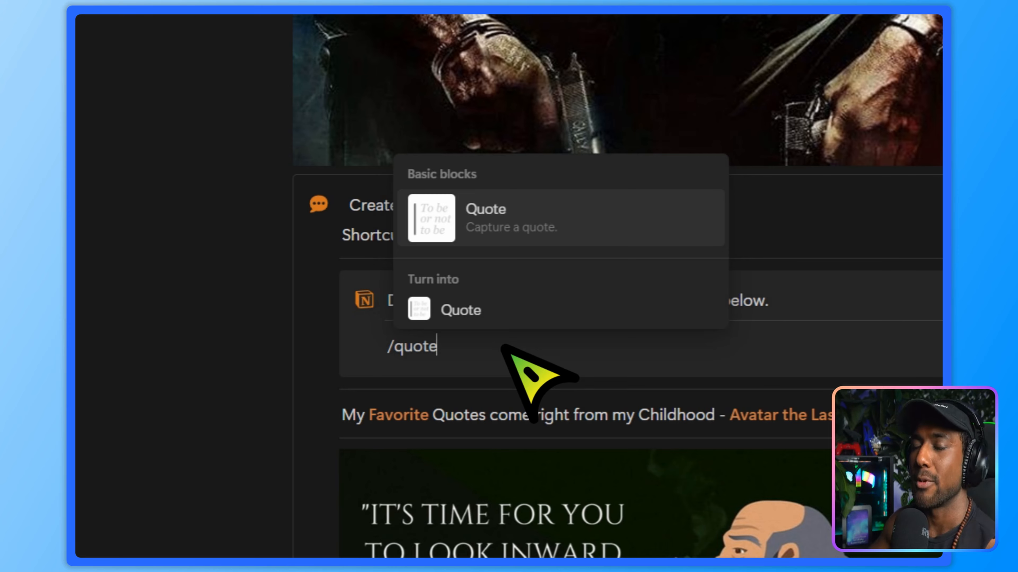
mouse_move(548, 217)
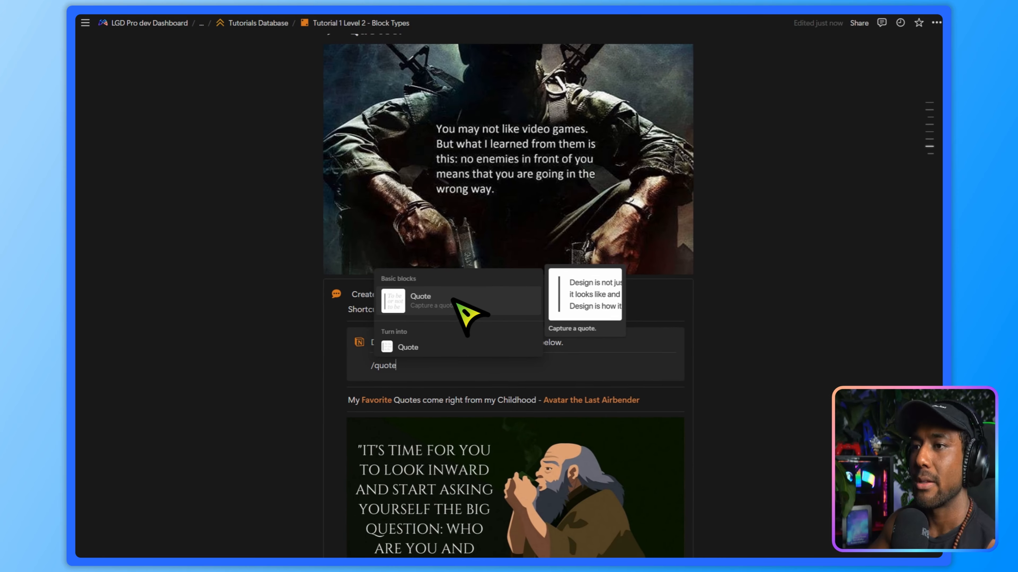
click(549, 217)
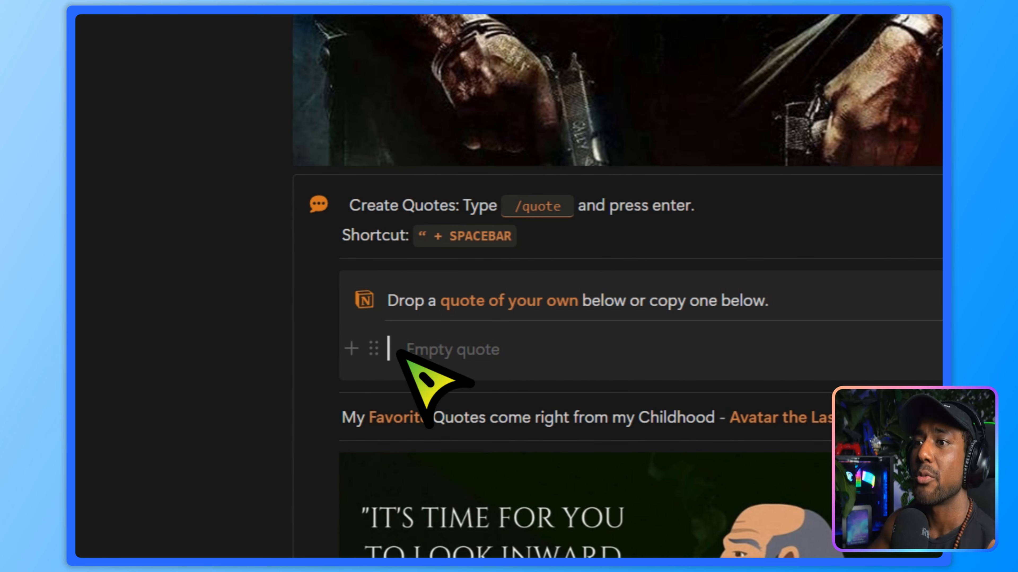
Examine the example quote blocks beneath the Uncle Iroh picture in the Quotes section
scroll(621, 345, down, 10)
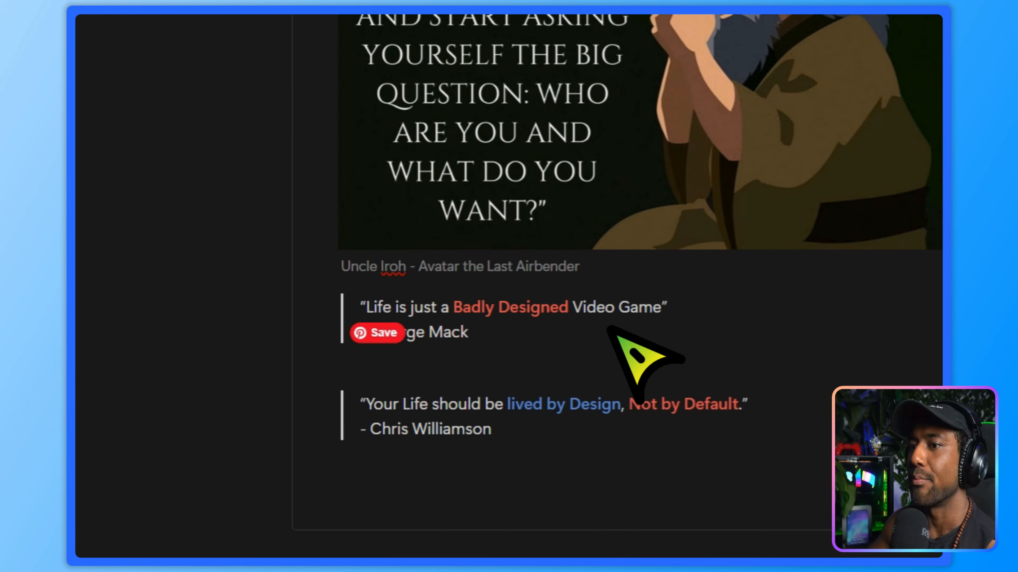
click(511, 328)
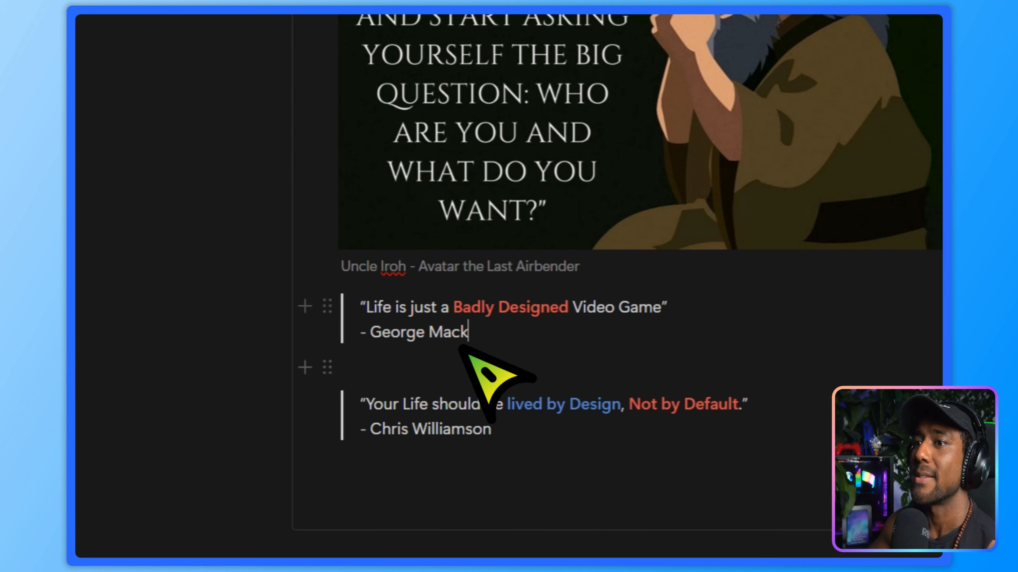
click(533, 333)
click(619, 308)
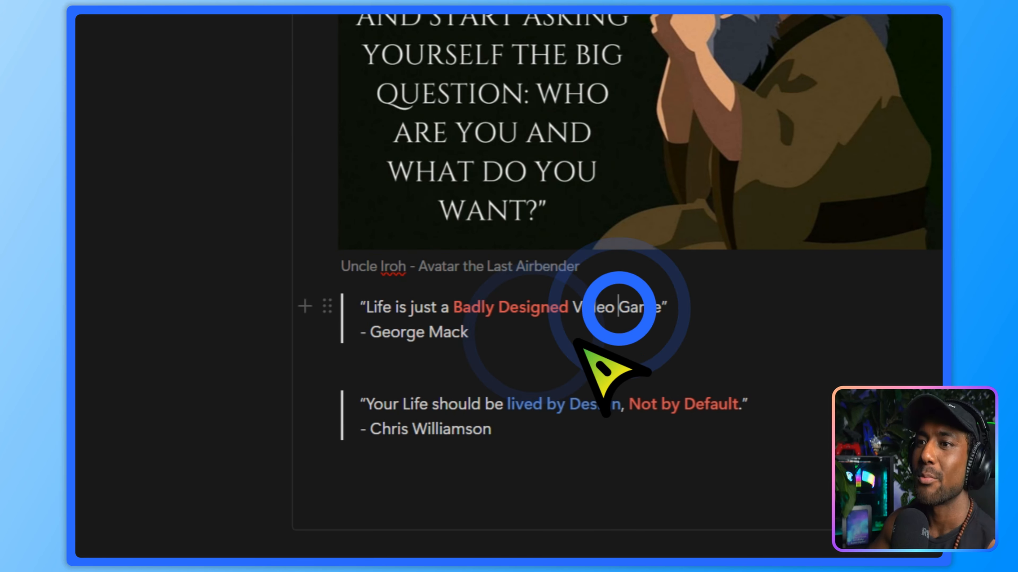
click(704, 321)
click(695, 306)
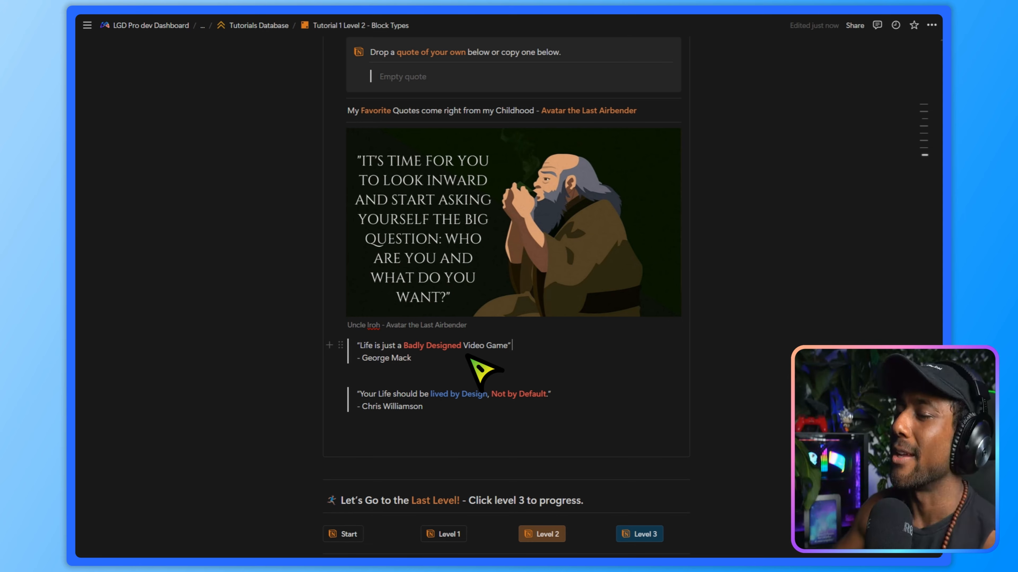
click(442, 404)
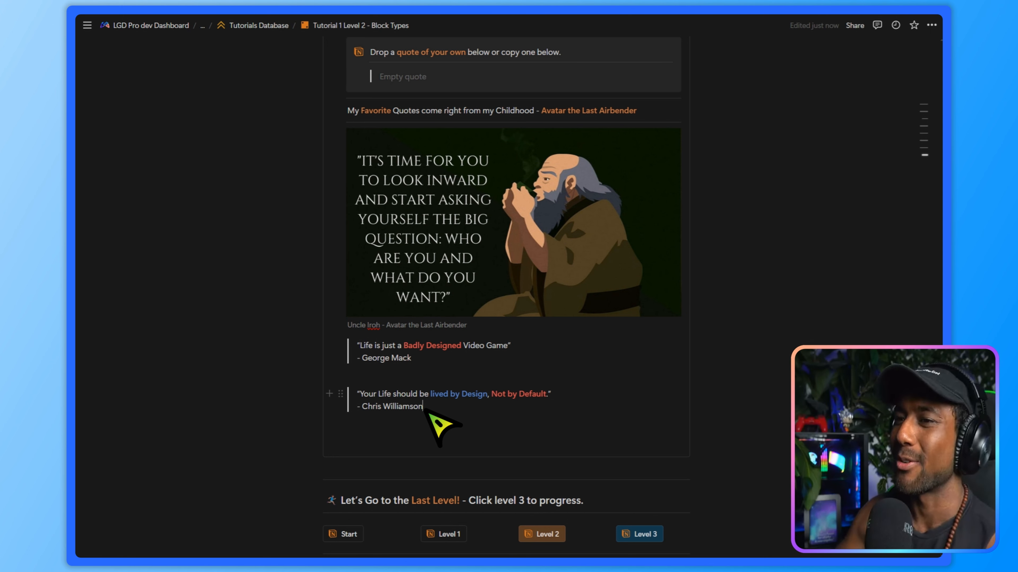
Go to the Level 3 page of the tutorial and accept the "Let's Finish This!" dialog
scroll(439, 425, down, 8)
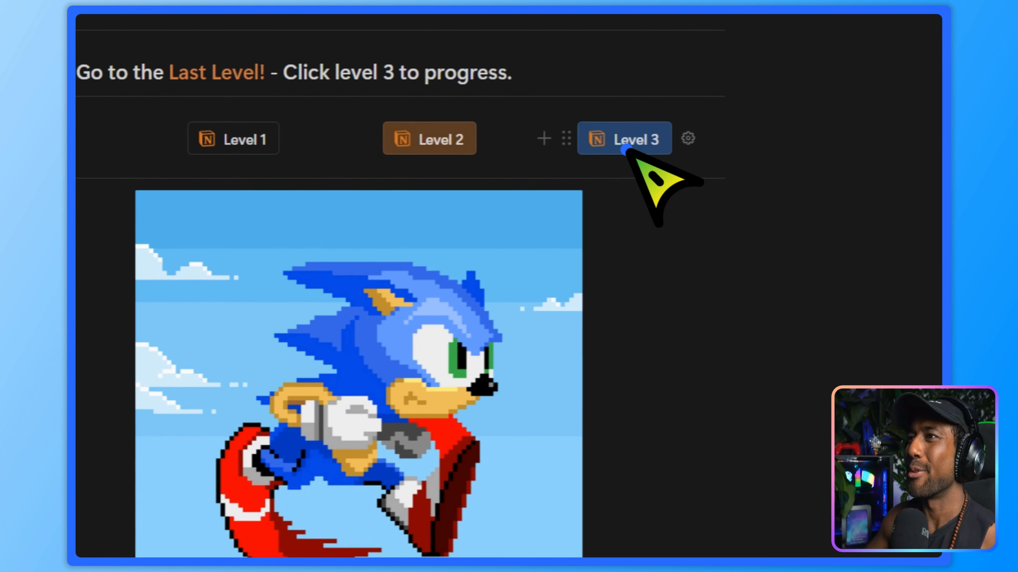
click(643, 163)
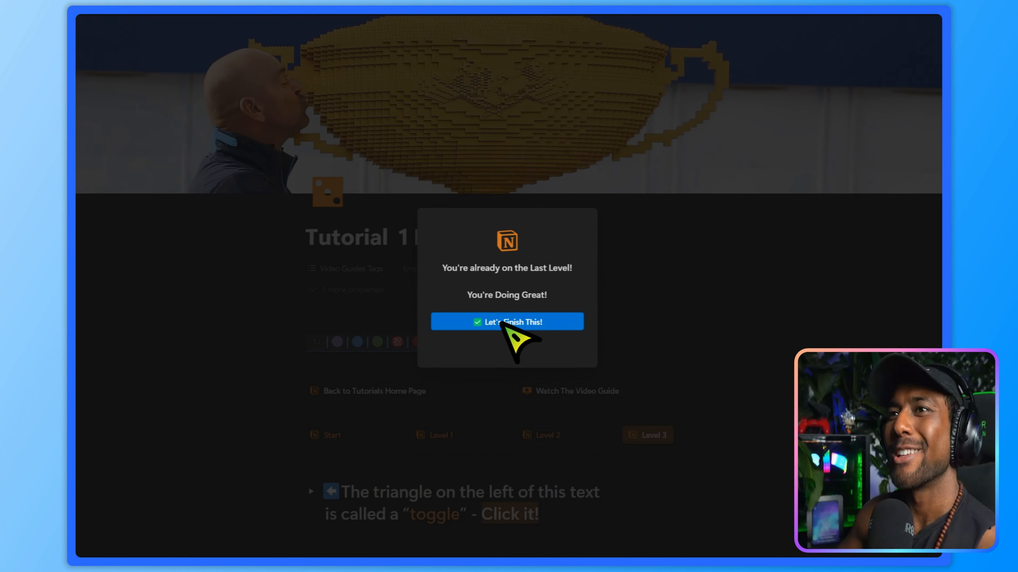
click(502, 323)
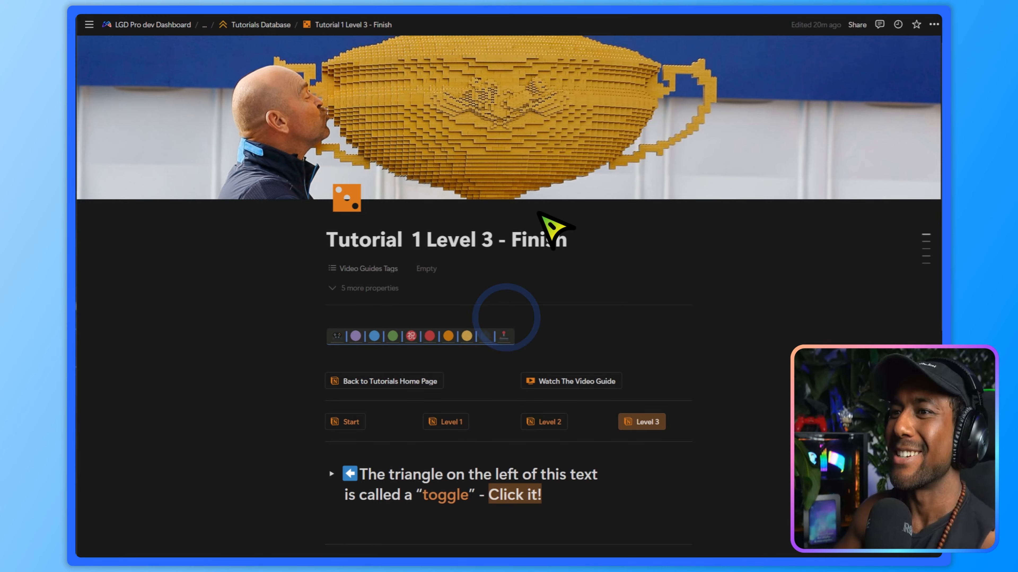
Expand the first toggle about the triangle, and its nested toggle "Life Game Design uses a lot of toggles"
scroll(549, 228, down, 6)
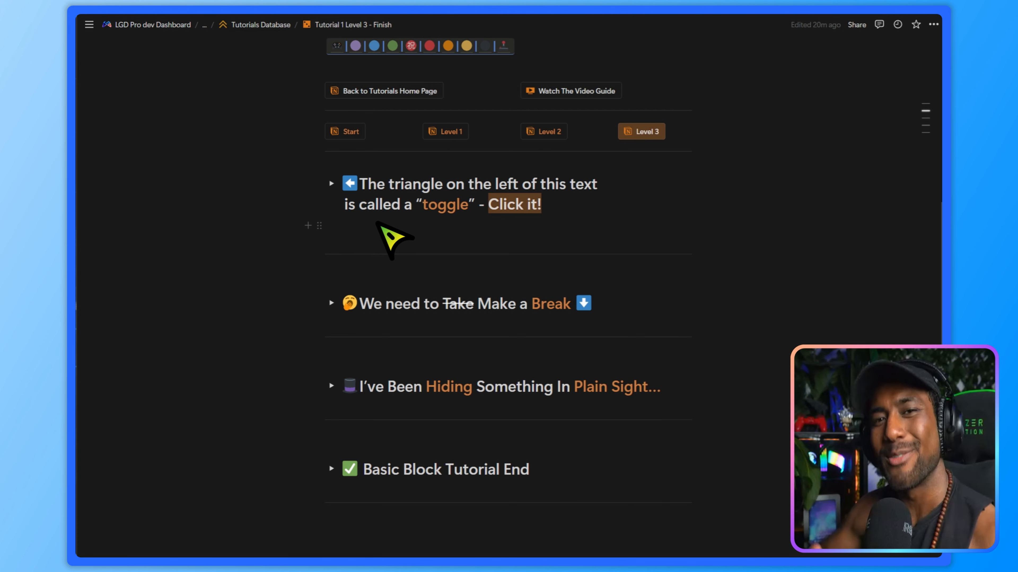
click(332, 183)
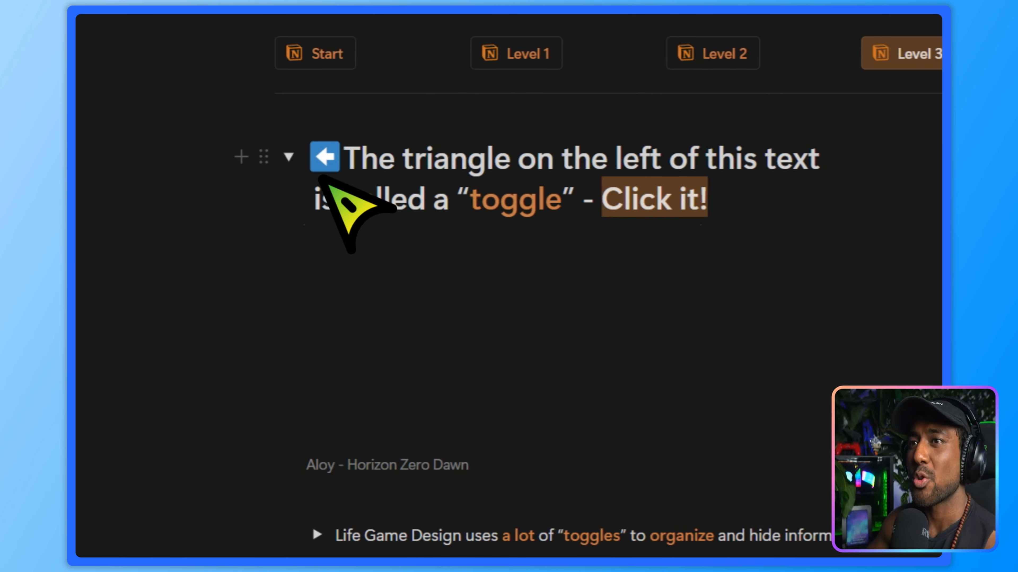
scroll(463, 231, down, 1)
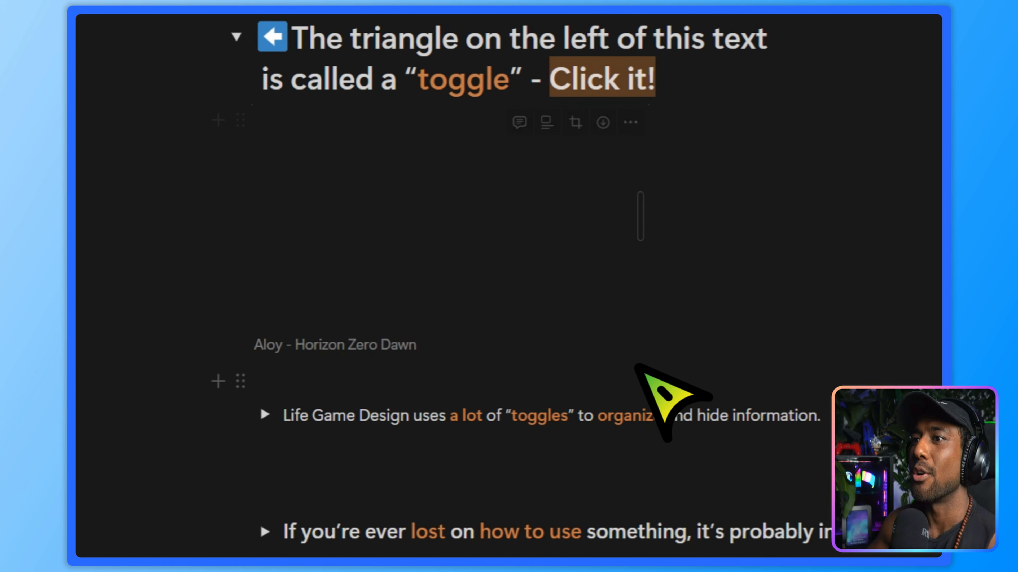
scroll(593, 357, down, 2)
scroll(508, 325, up, 3)
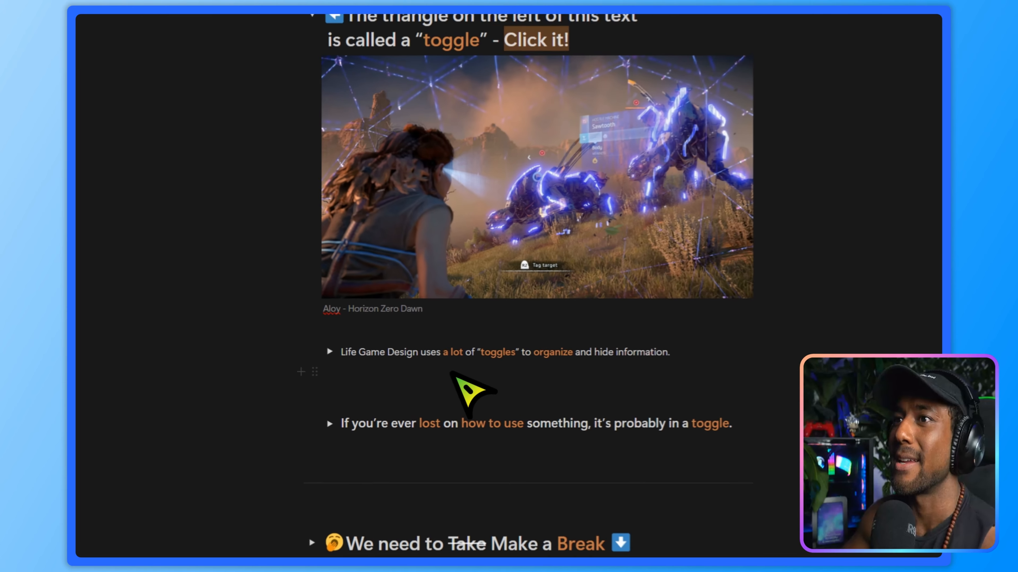
click(345, 376)
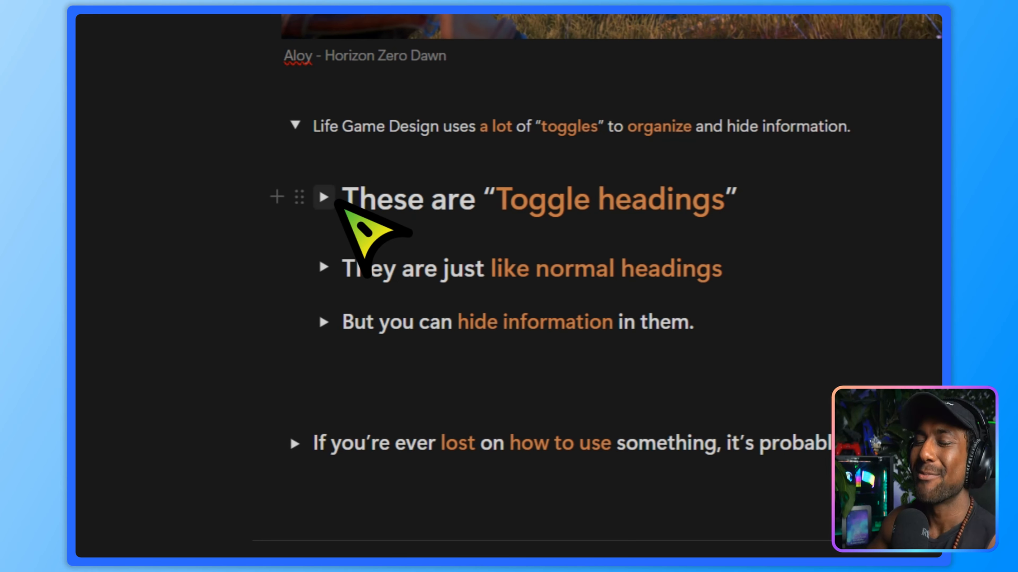
Expand the three nested toggle headings: "These are Toggle headings", "They are just like normal headings" and "But you can hide information in them"
click(745, 265)
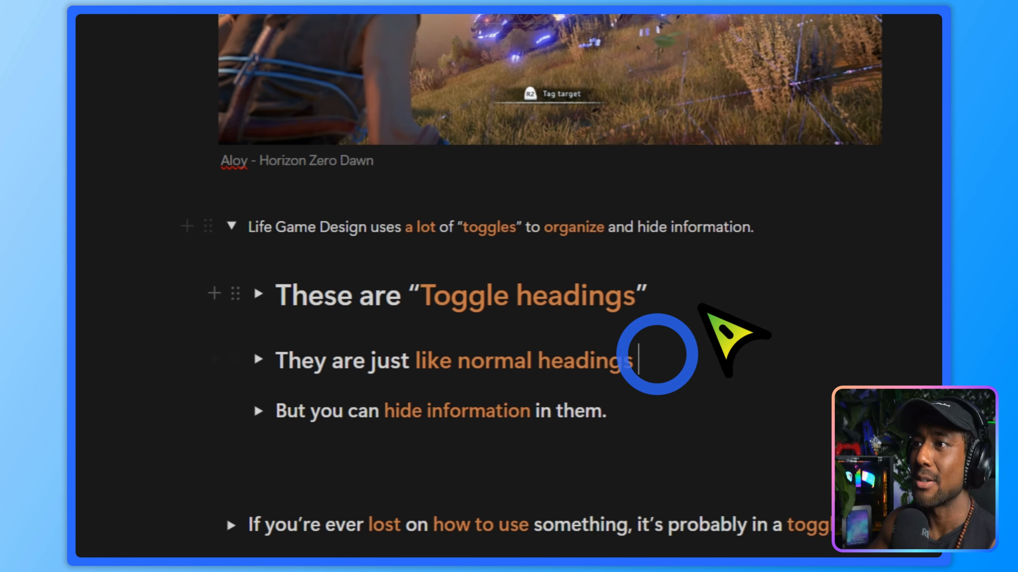
click(698, 304)
click(707, 361)
click(648, 409)
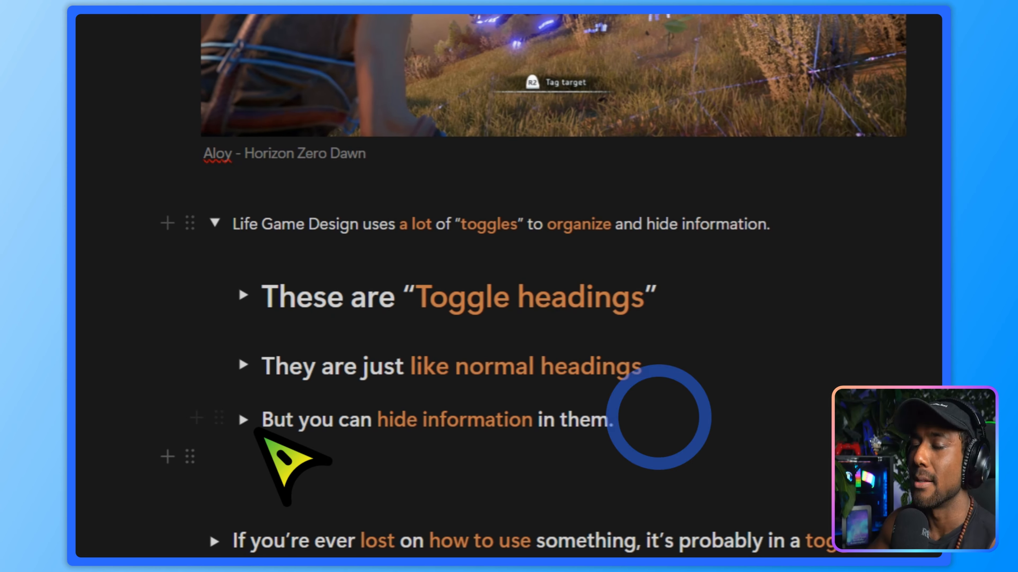
click(244, 294)
scroll(318, 386, down, 5)
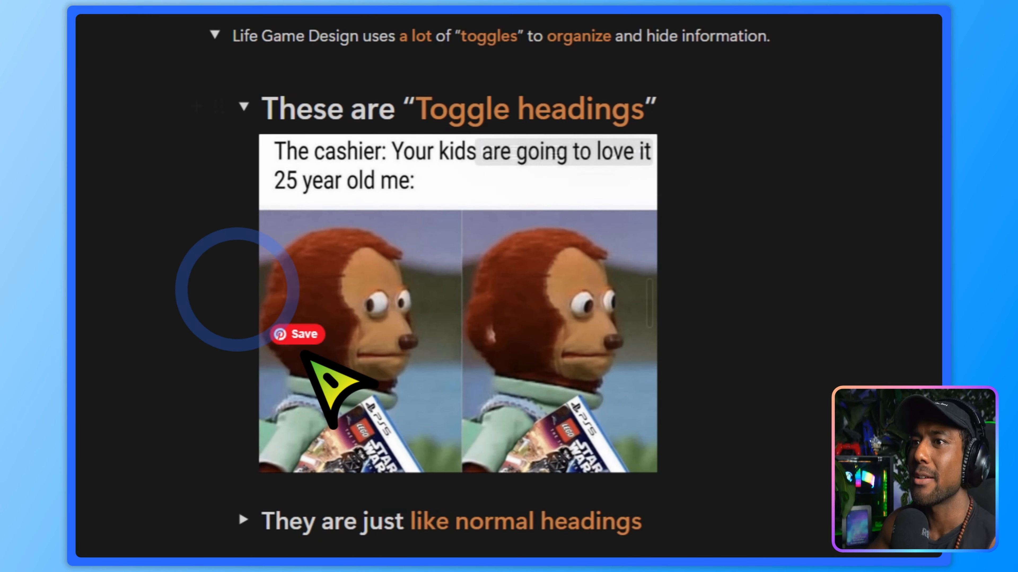
click(243, 457)
scroll(387, 319, down, 10)
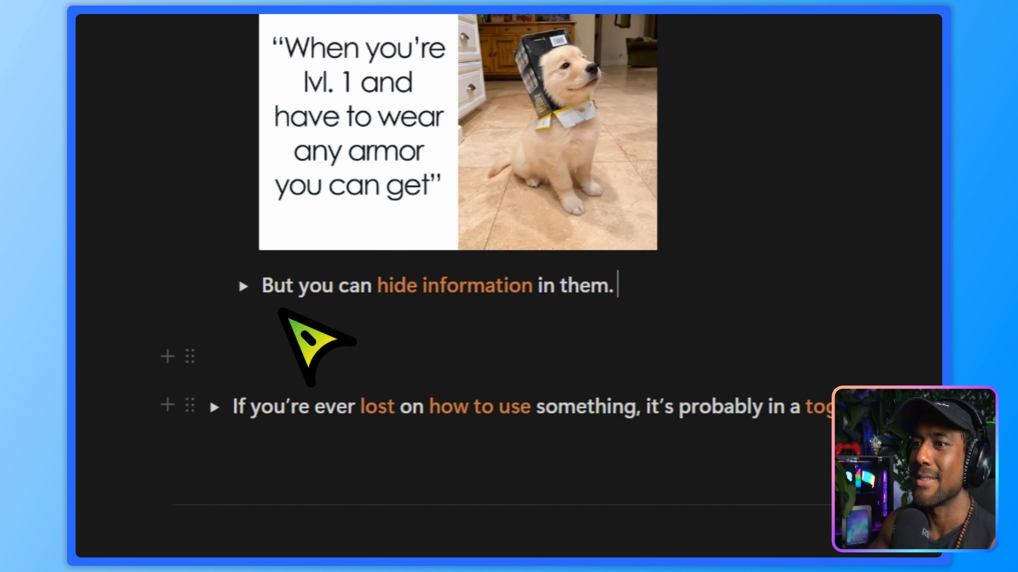
click(243, 285)
scroll(453, 277, down, 2)
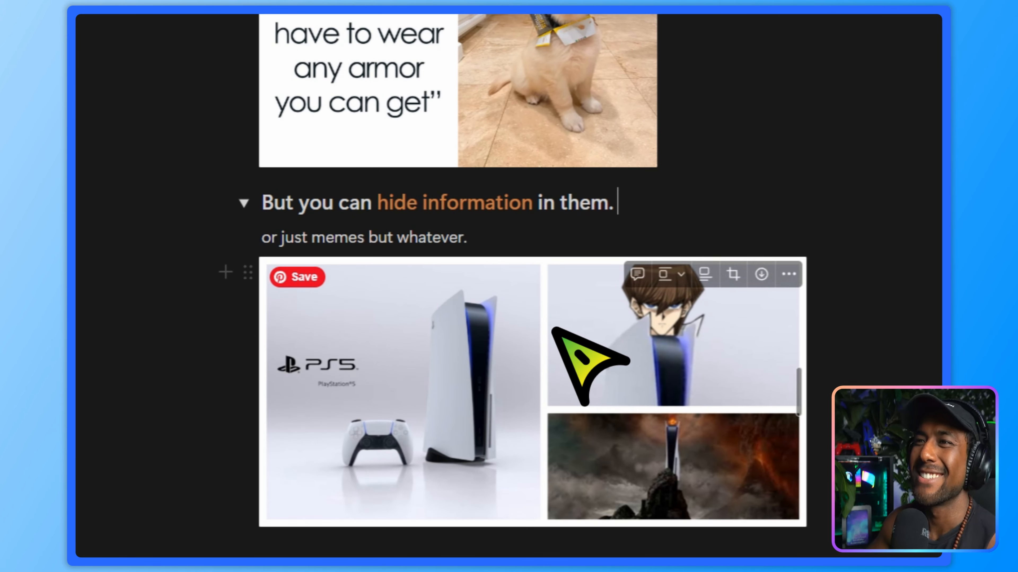
scroll(521, 361, up, 2)
scroll(441, 361, down, 10)
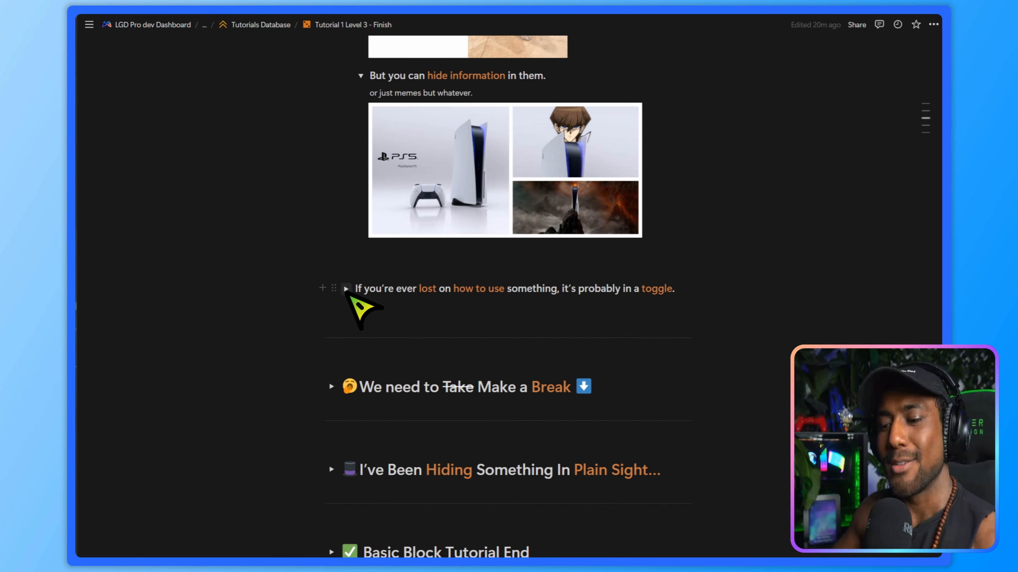
Expand the "If you're ever lost on how to use something" toggle and view its toggle list instructions
click(345, 288)
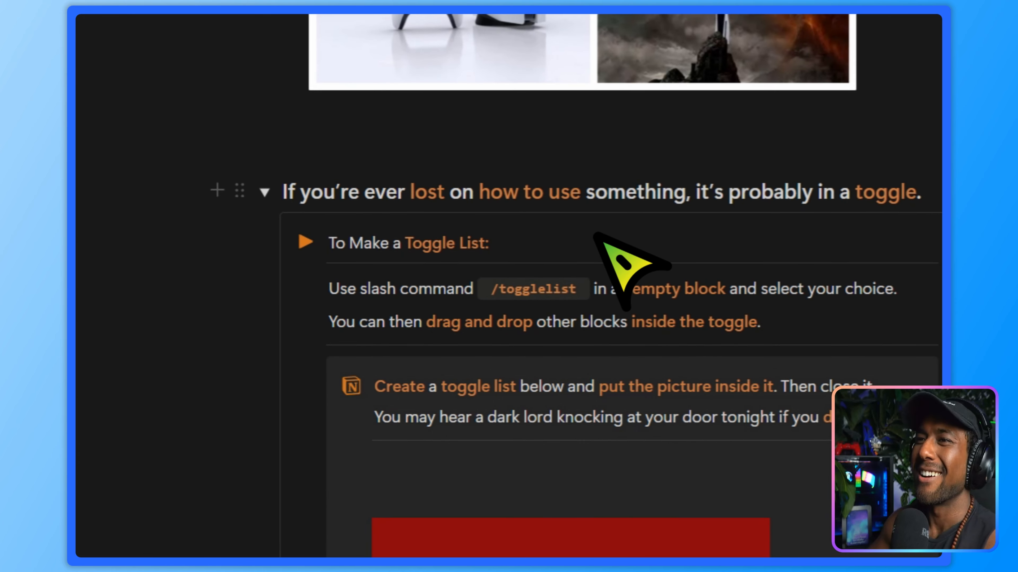
click(596, 236)
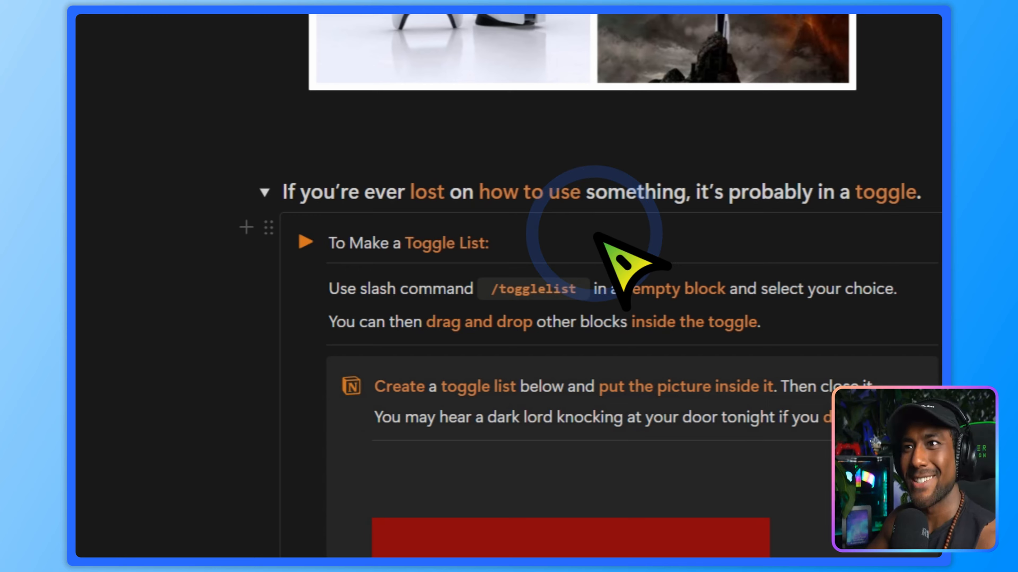
scroll(546, 246, down, 3)
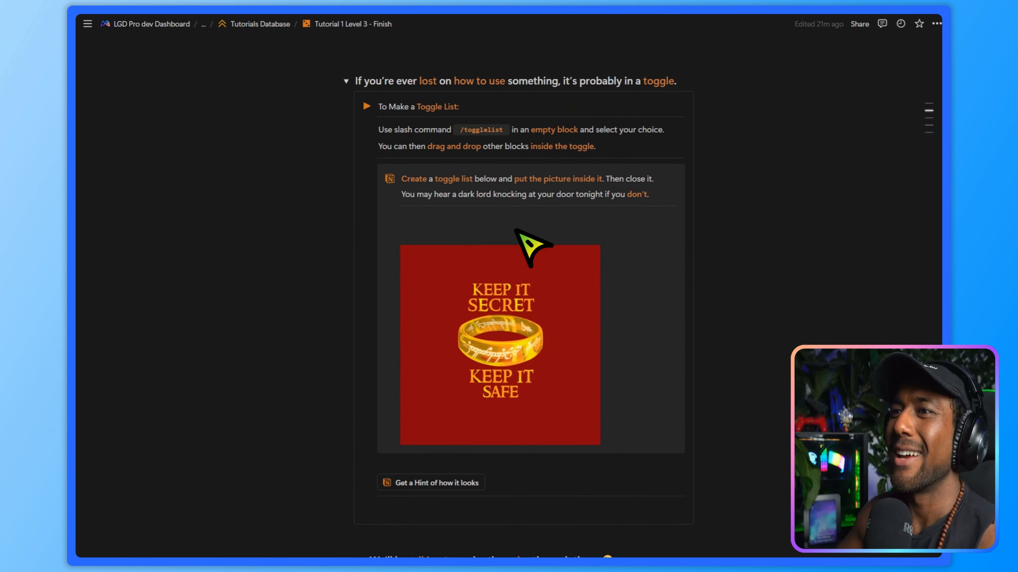
scroll(521, 273, up, 3)
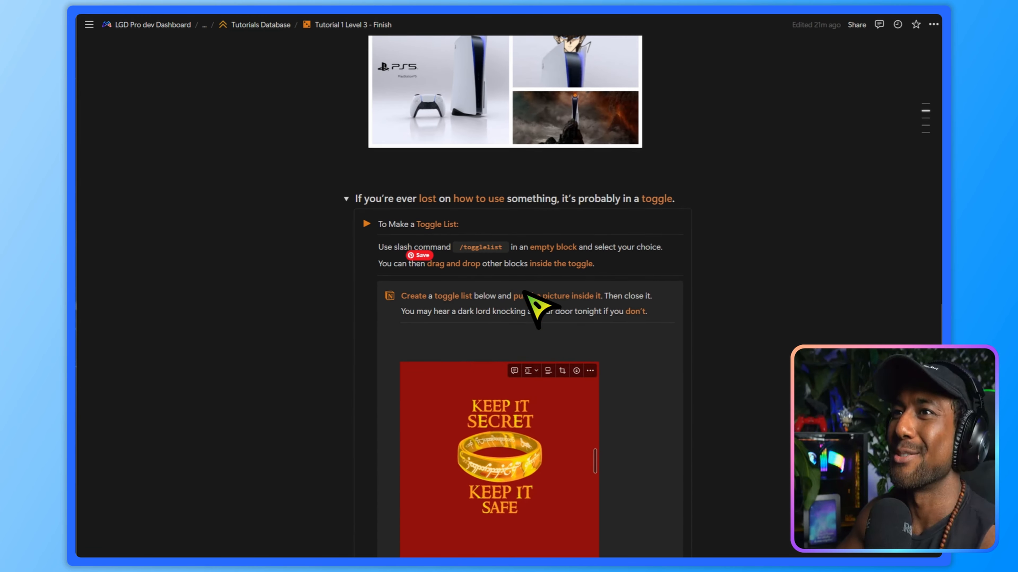
Insert a Toggle list block in the practice box and move the "Keep it secret, keep it safe" picture inside it
click(508, 329)
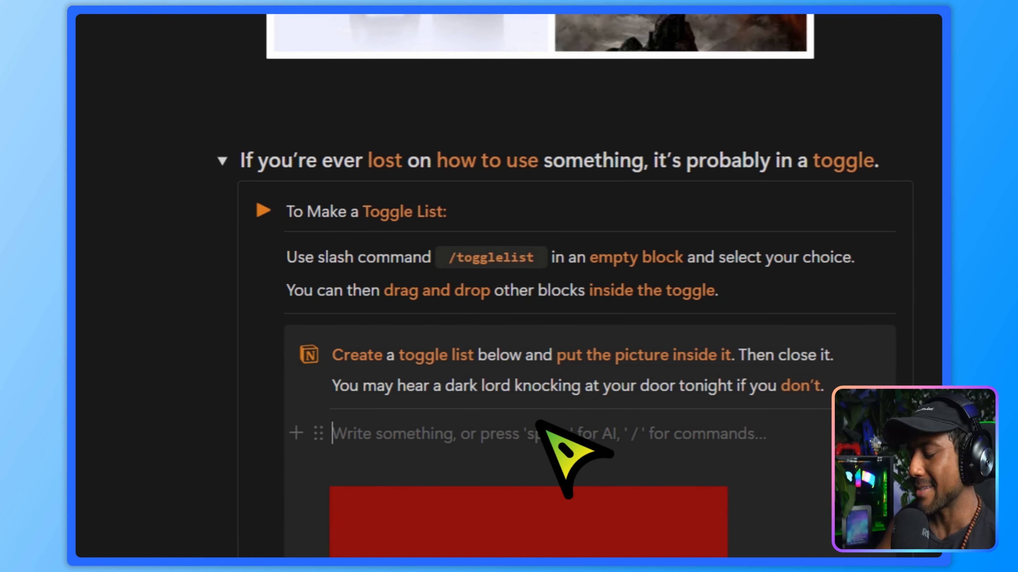
text(/togg)
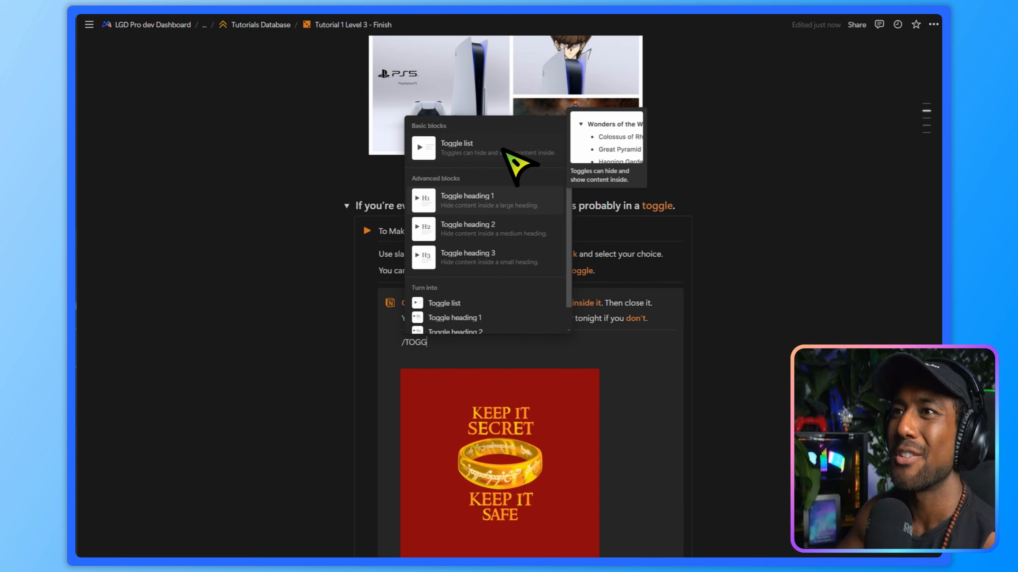
click(502, 152)
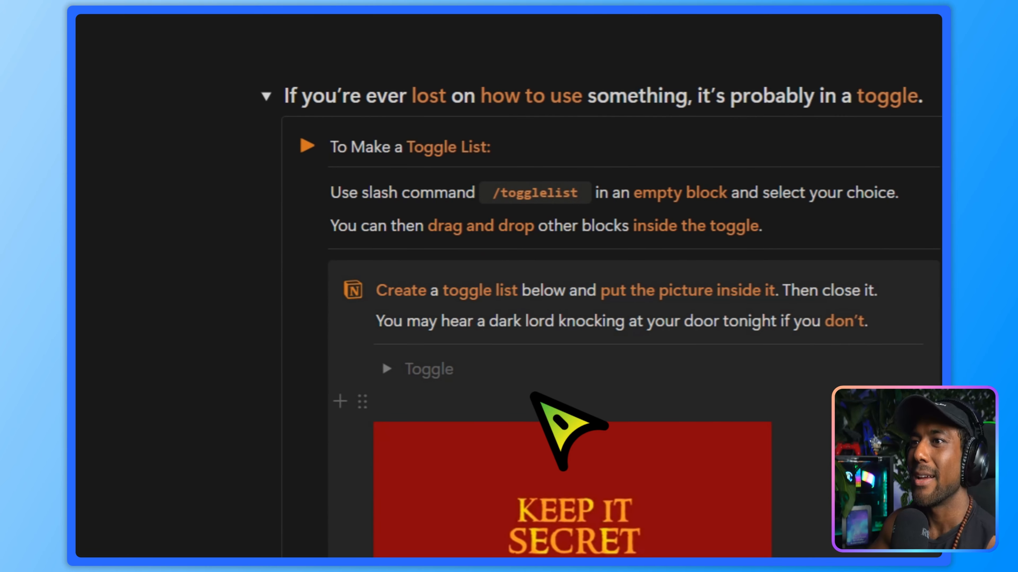
scroll(537, 393, down, 5)
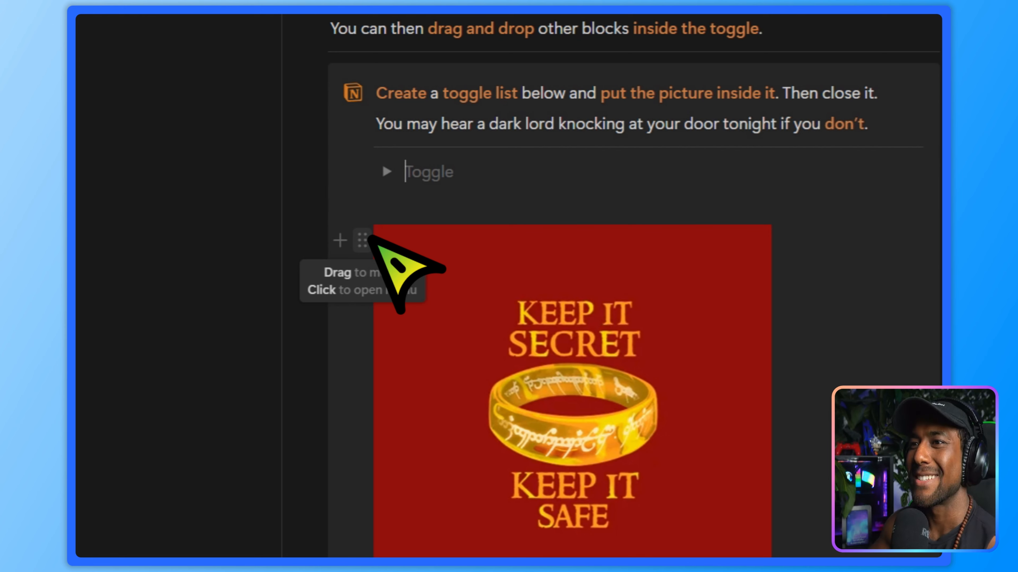
drag(369, 240, 485, 178)
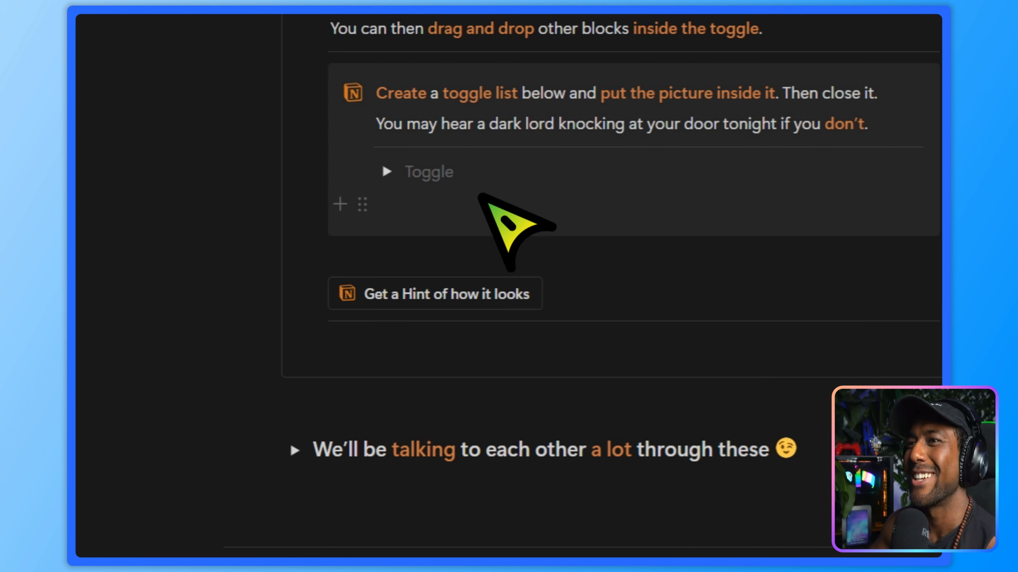
Undo the picture's move and place it inside the practice toggle again, checking it by opening and closing the toggle
key(ctrl+z)
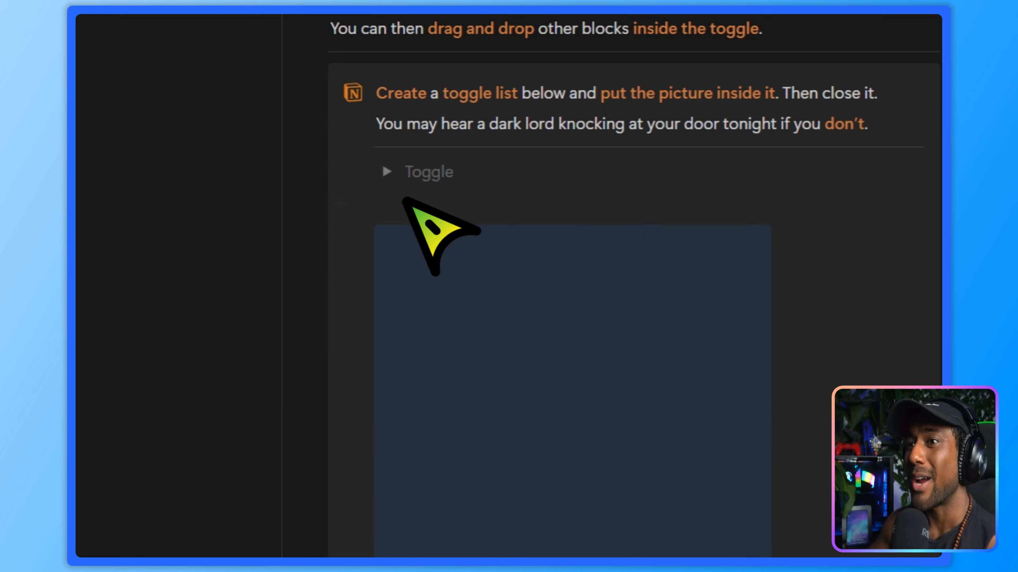
drag(362, 235, 461, 200)
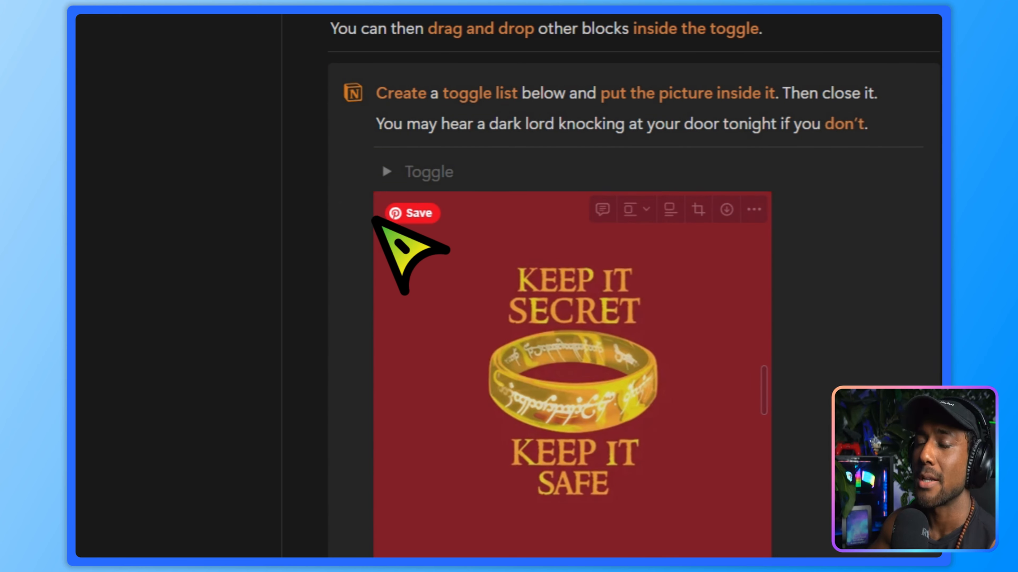
drag(363, 208, 483, 185)
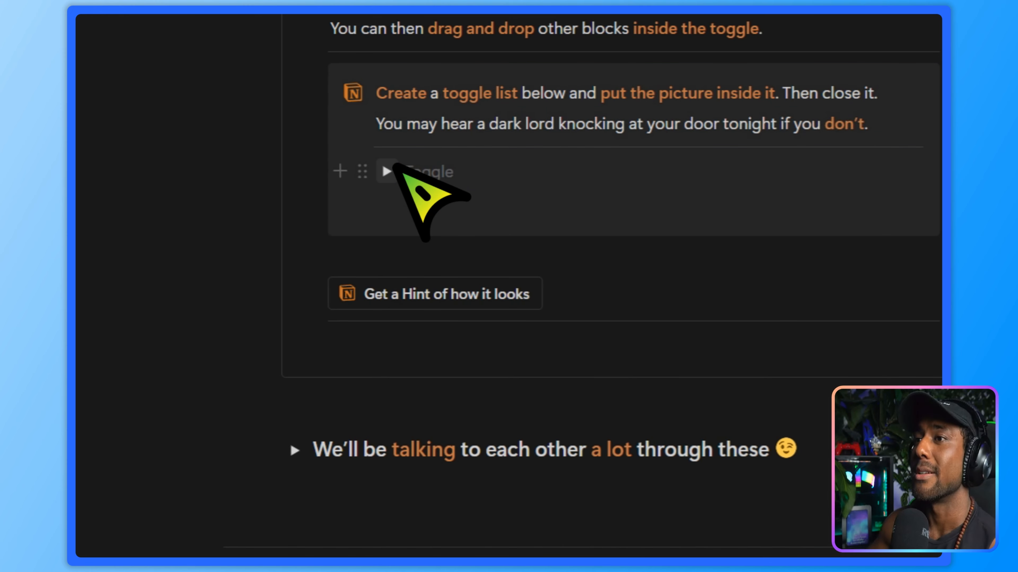
click(394, 166)
click(393, 166)
Enter "DF" as the practice toggle's title and clear it again
click(547, 174)
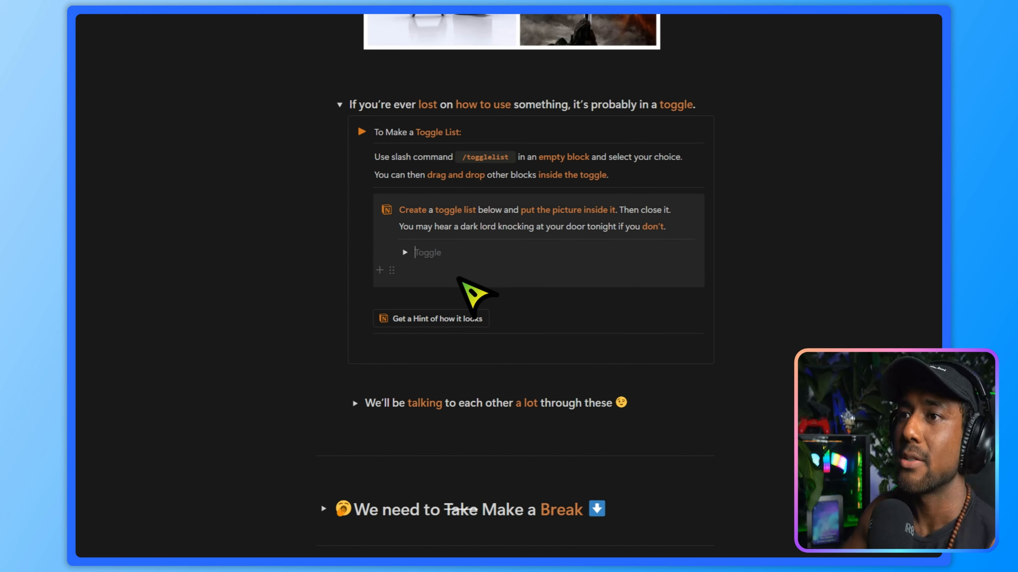
text(DF)
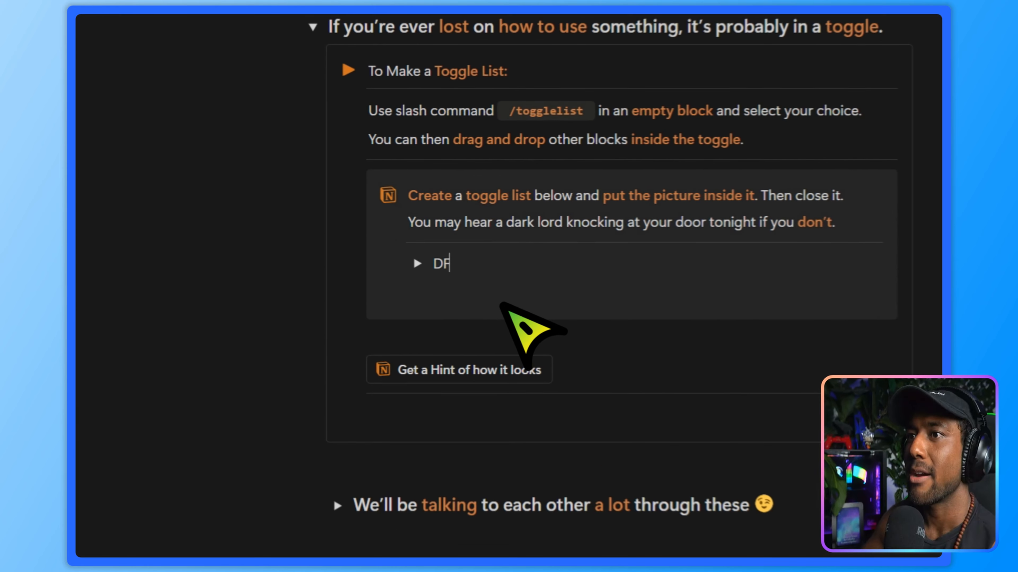
key(Left)
key(Left)
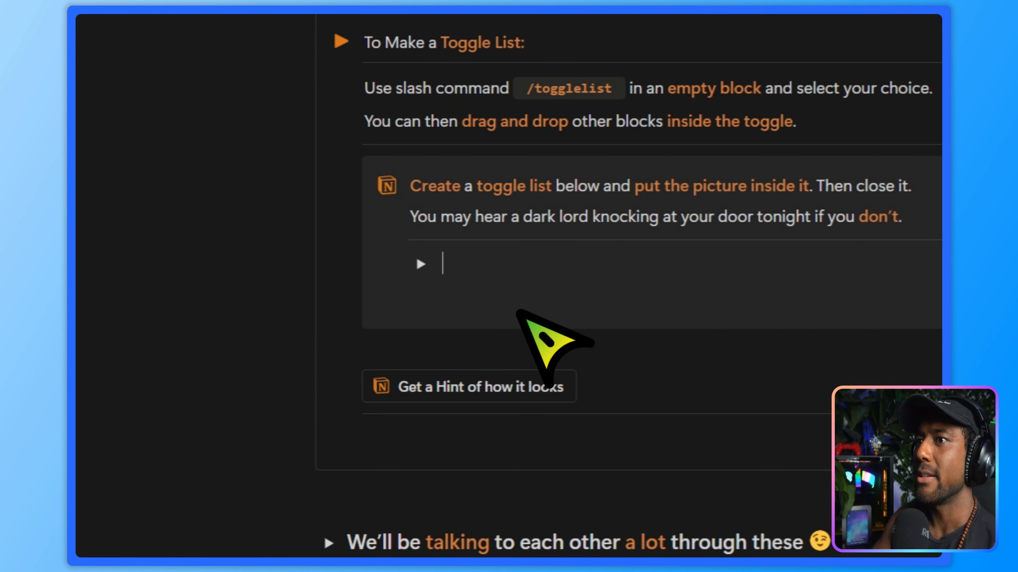
click(443, 264)
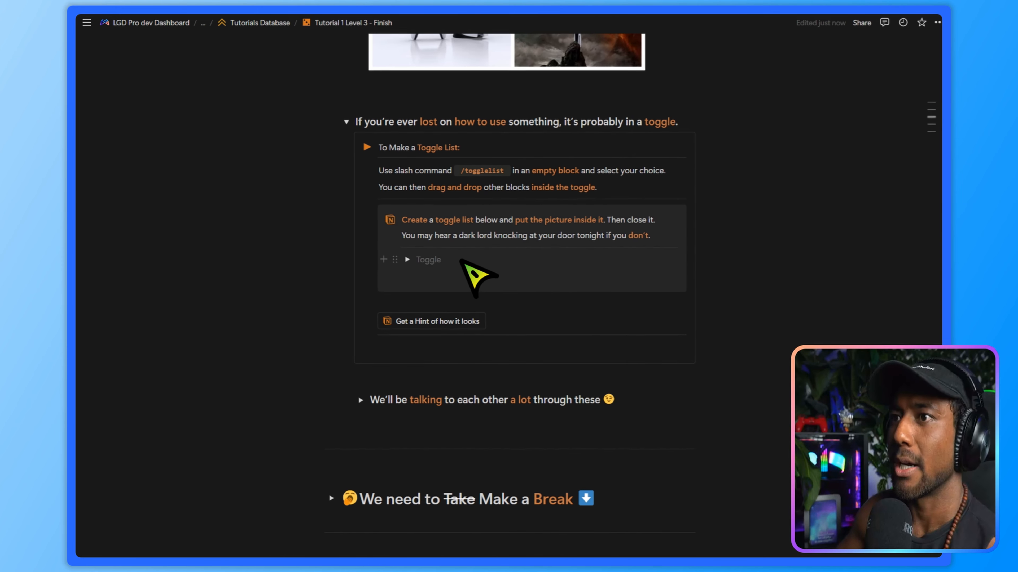
Expand the practice toggle to view the picture stored inside, leaving its blank title as a toggle
click(406, 260)
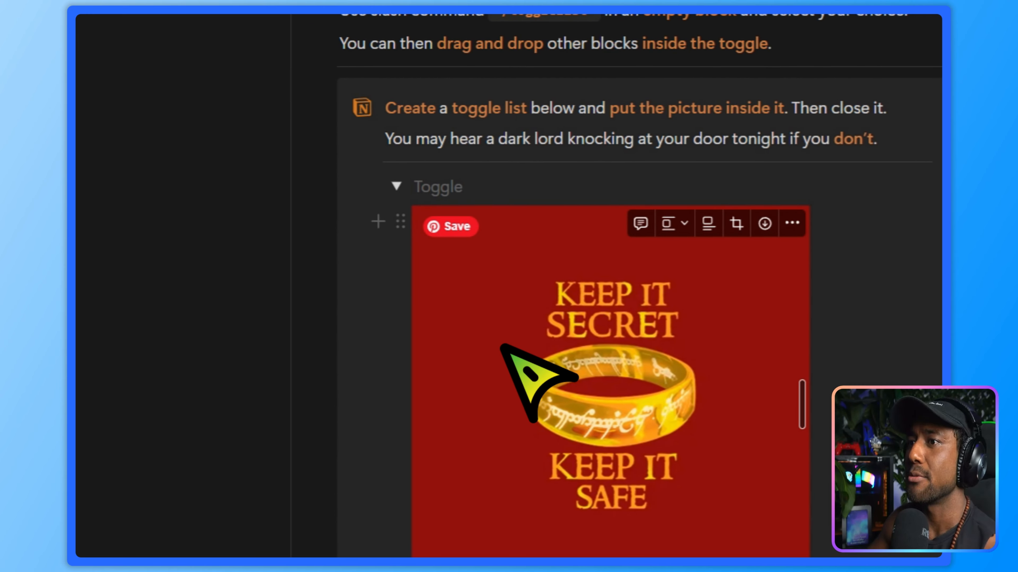
scroll(505, 287, down, 3)
scroll(506, 288, up, 4)
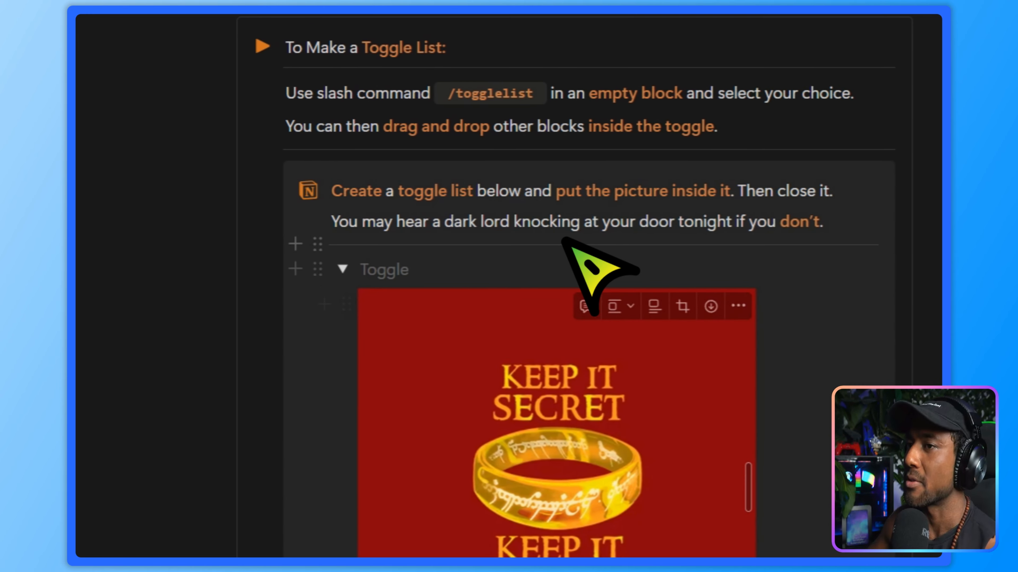
click(448, 276)
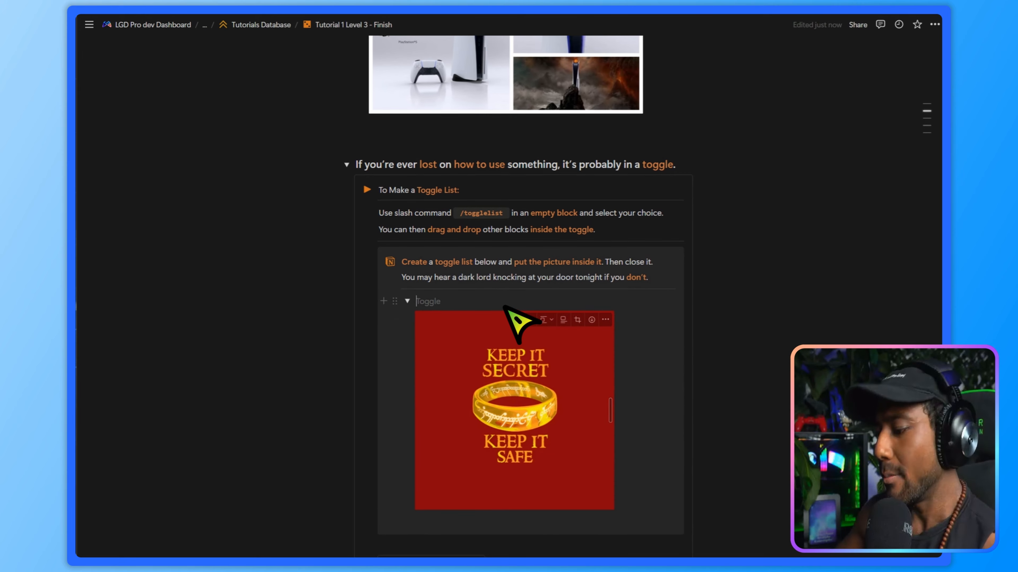
key(BackSpace)
key(ctrl+z)
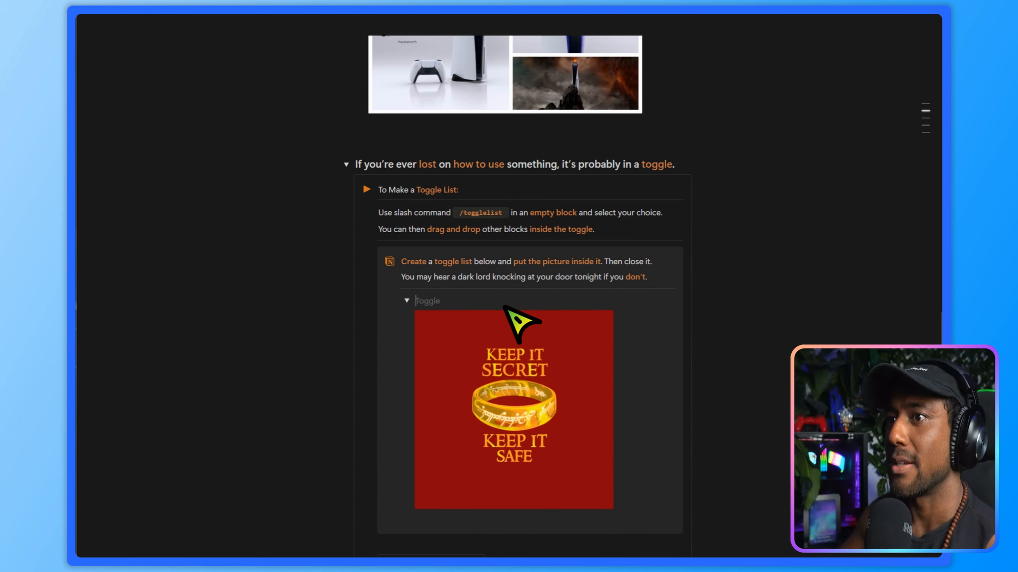
Add an empty text block above the picture inside the toggle, fill it with random letters, and clear it
alt+click(401, 316)
click(457, 314)
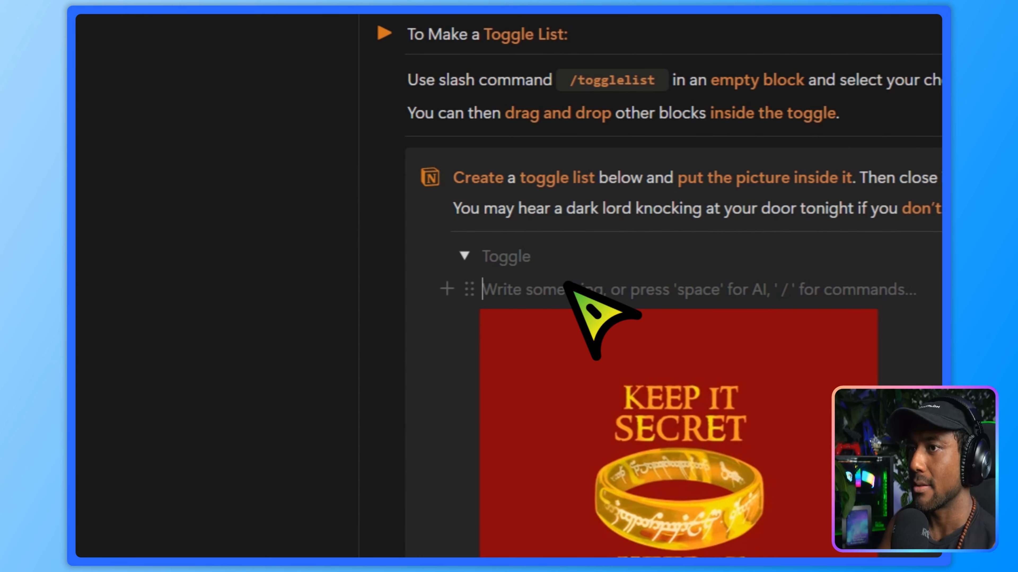
text(FDSLAHFDSAJSADL;GJASDGHASIO)
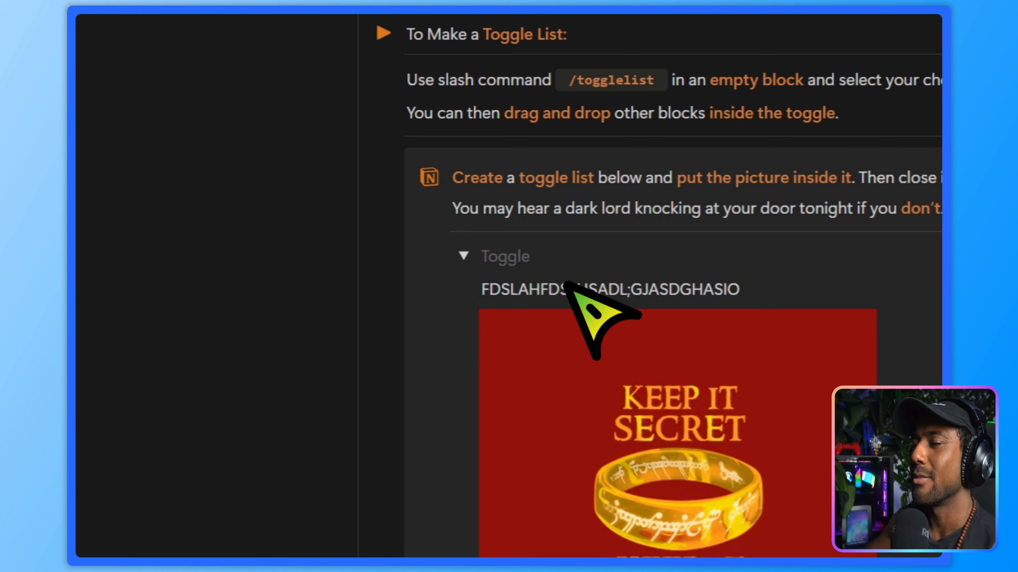
key(ctrl+a)
key(BackSpace)
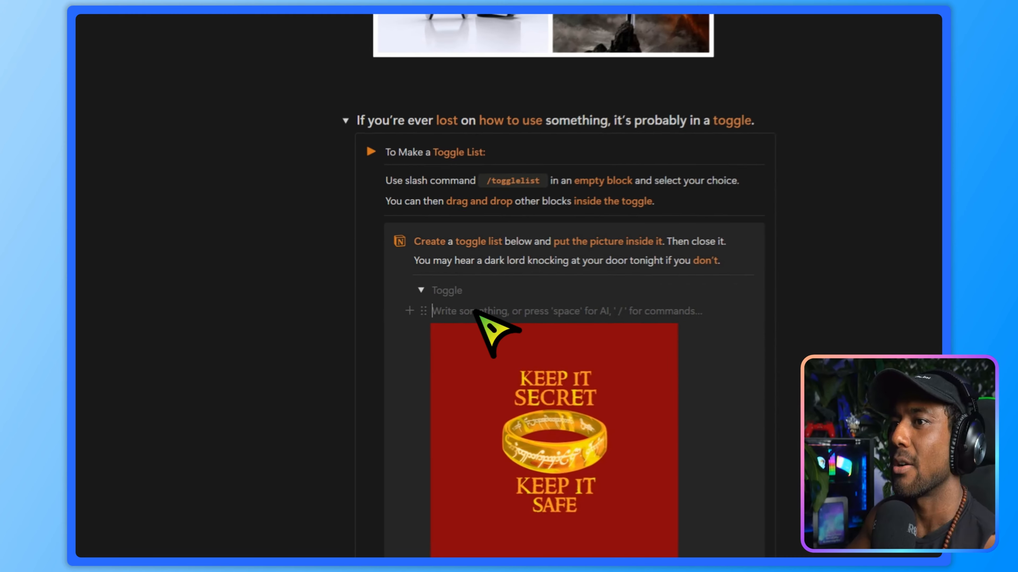
Try a To-do list block and a Heading 1 block above the picture inside the toggle, and remove them
text(/todo)
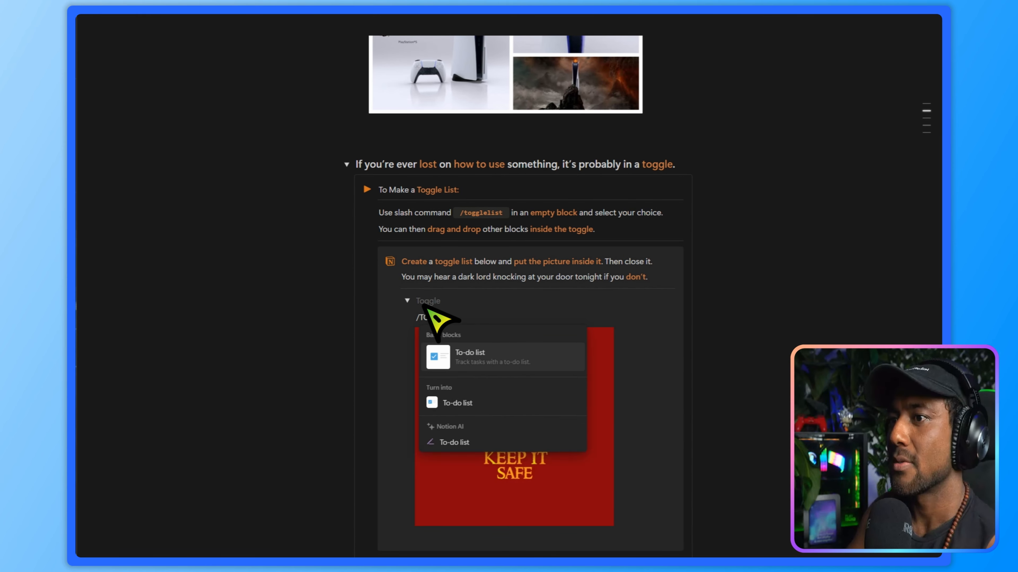
key(Return)
text(#)
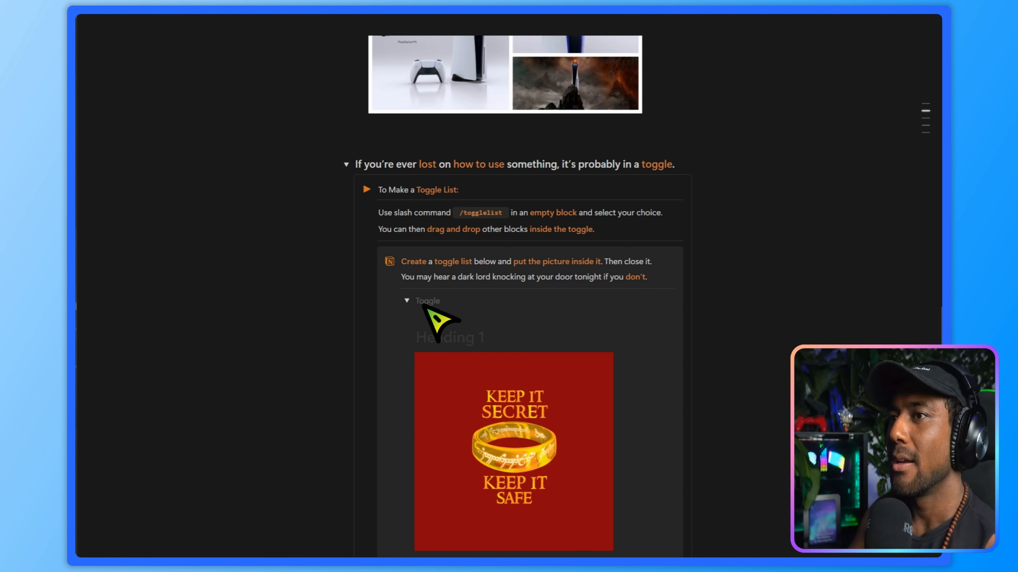
key(BackSpace)
key(BackSpace)
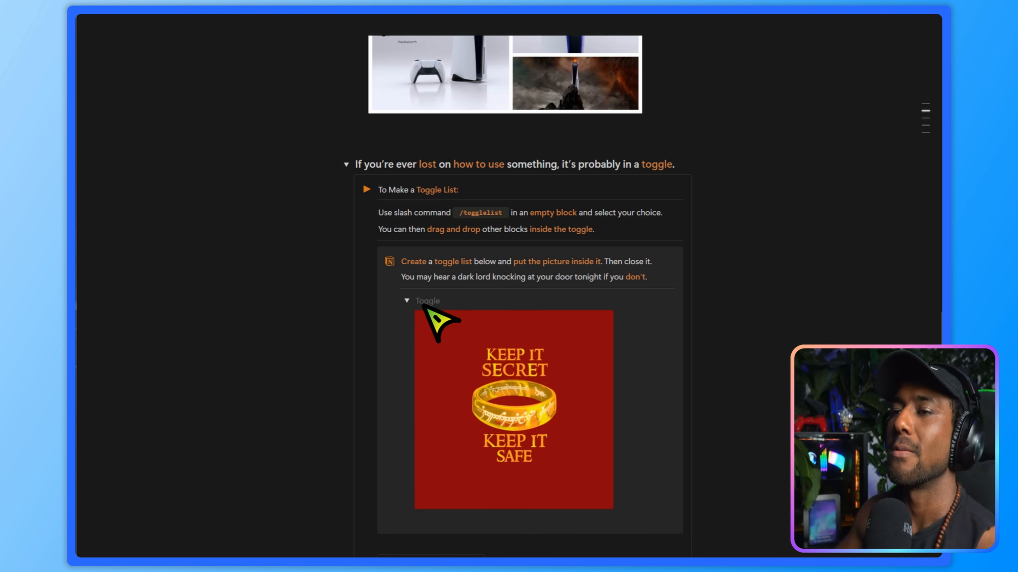
Collapse the practice toggle and expand the "We'll be talking to each other a lot through these" toggle to view its image
click(406, 301)
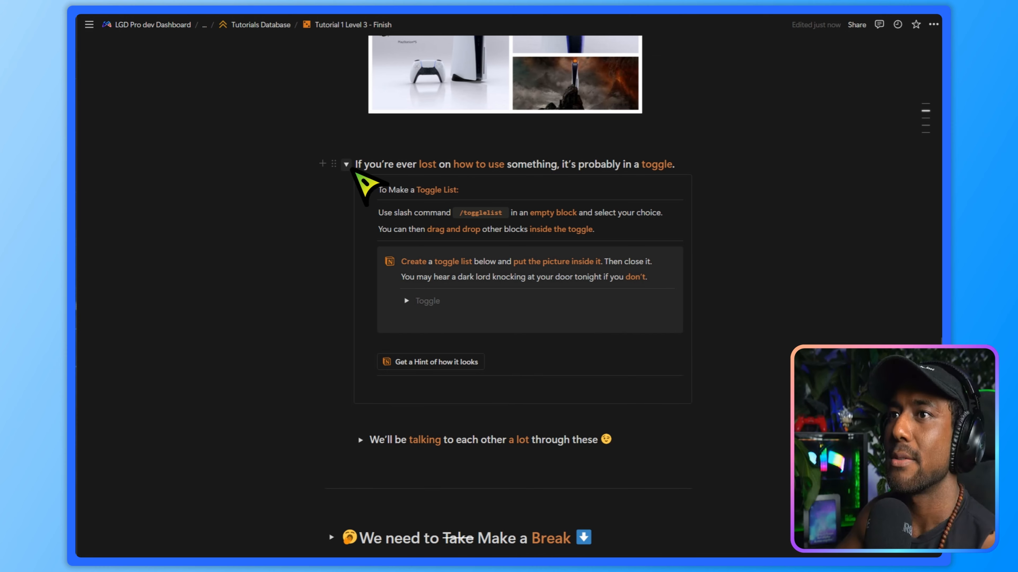
scroll(518, 284, down, 2)
click(337, 357)
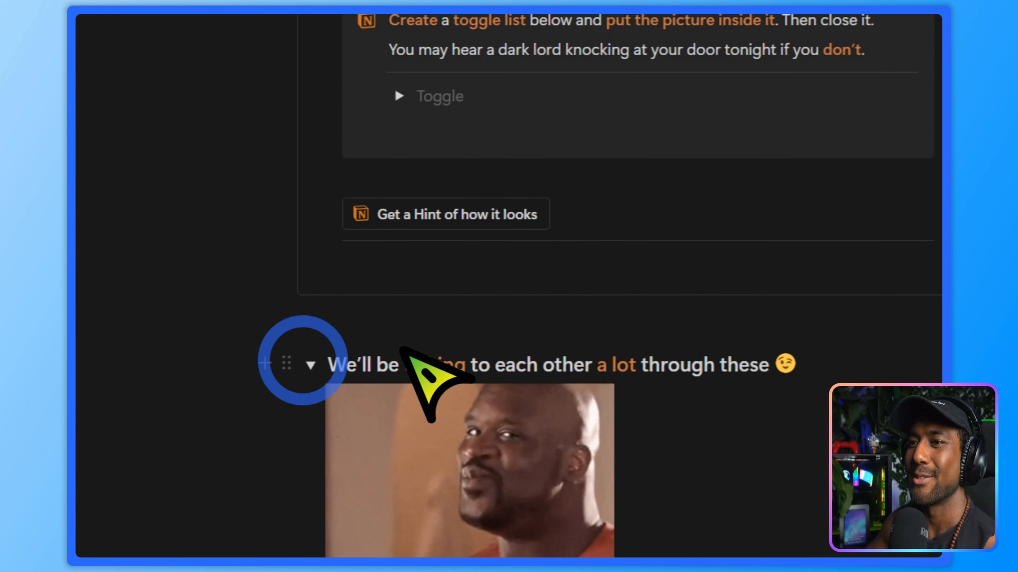
scroll(361, 404, down, 3)
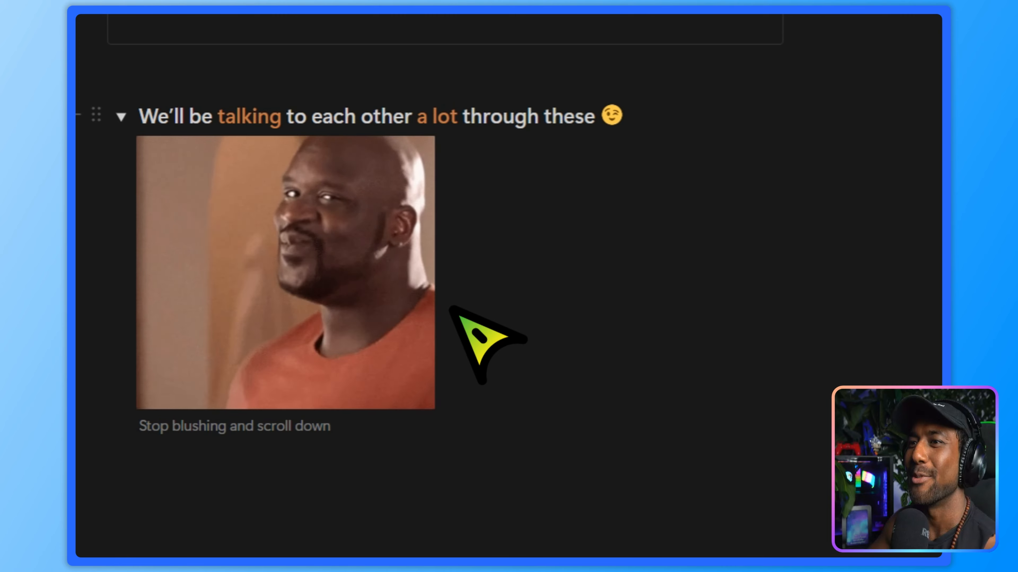
scroll(236, 302, down, 4)
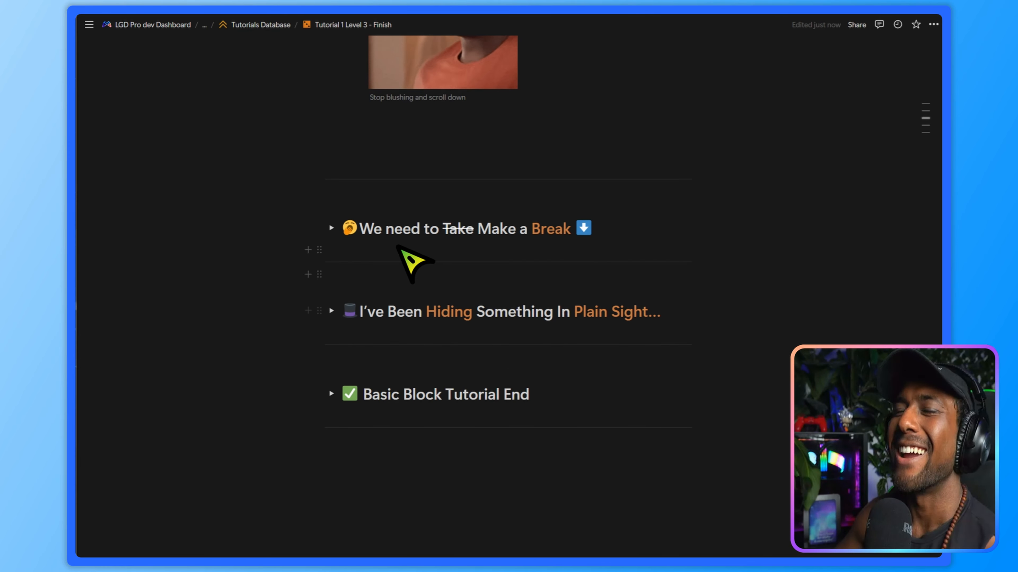
Expand the "We need to Make a Break" toggle heading and view its instructions for creating a line break
click(331, 228)
scroll(396, 291, down, 2)
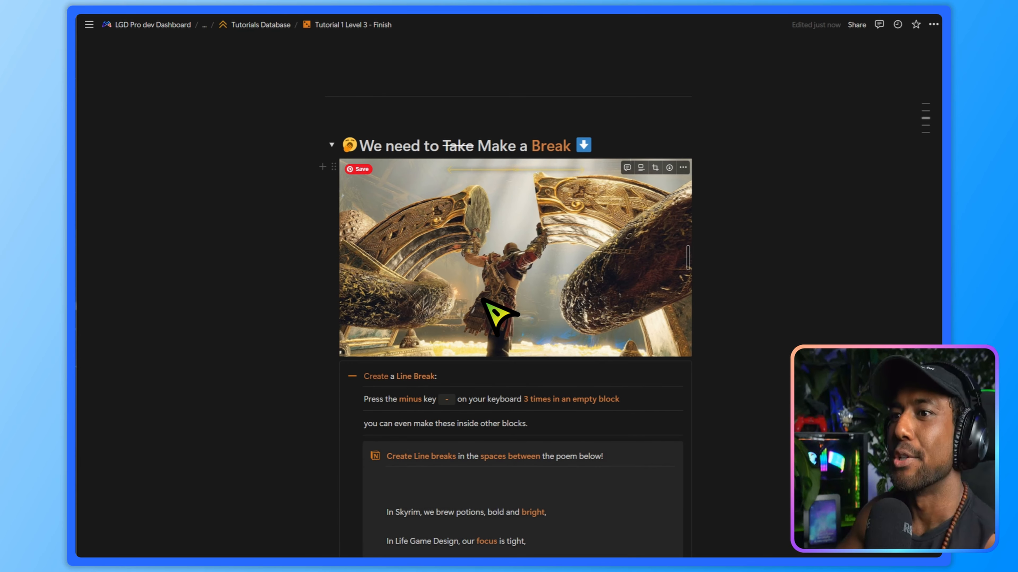
scroll(489, 302, down, 3)
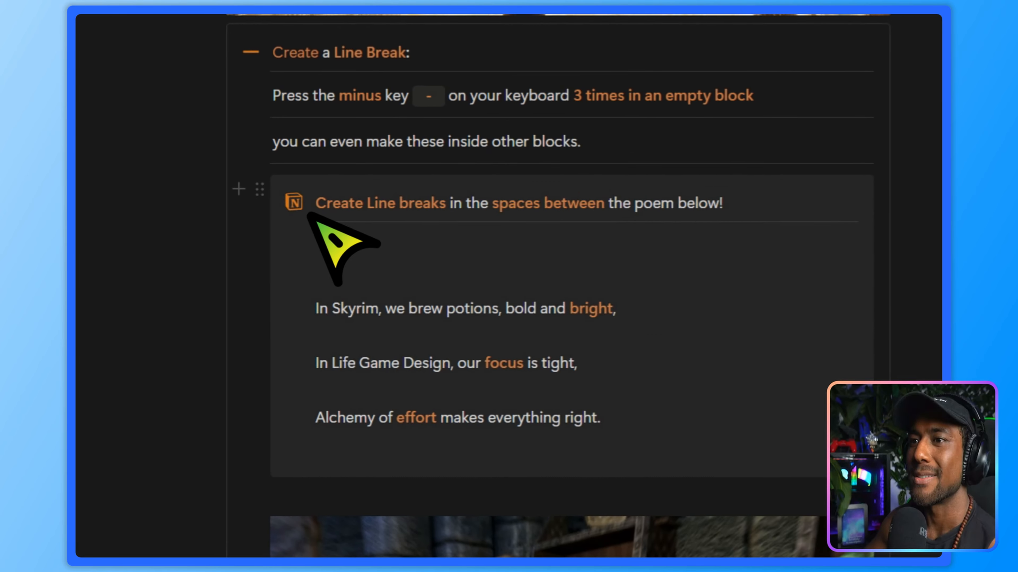
Insert a divider line in the empty block above the poem in the line break practice box
click(381, 338)
drag(382, 340, 393, 345)
mouse_move(317, 212)
mouse_down()
mouse_move(341, 213)
mouse_move(320, 204)
mouse_up()
click(395, 239)
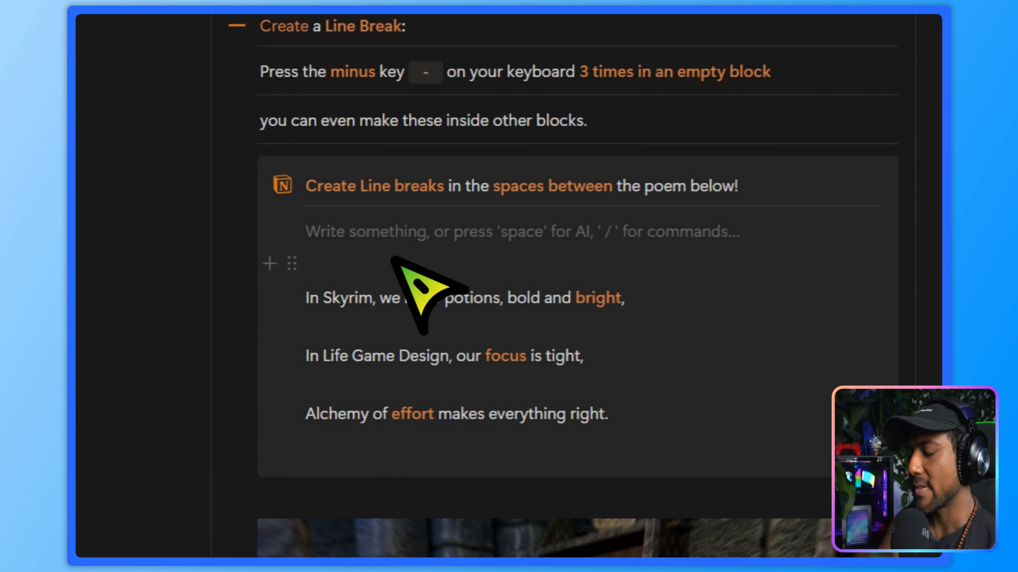
text(--)
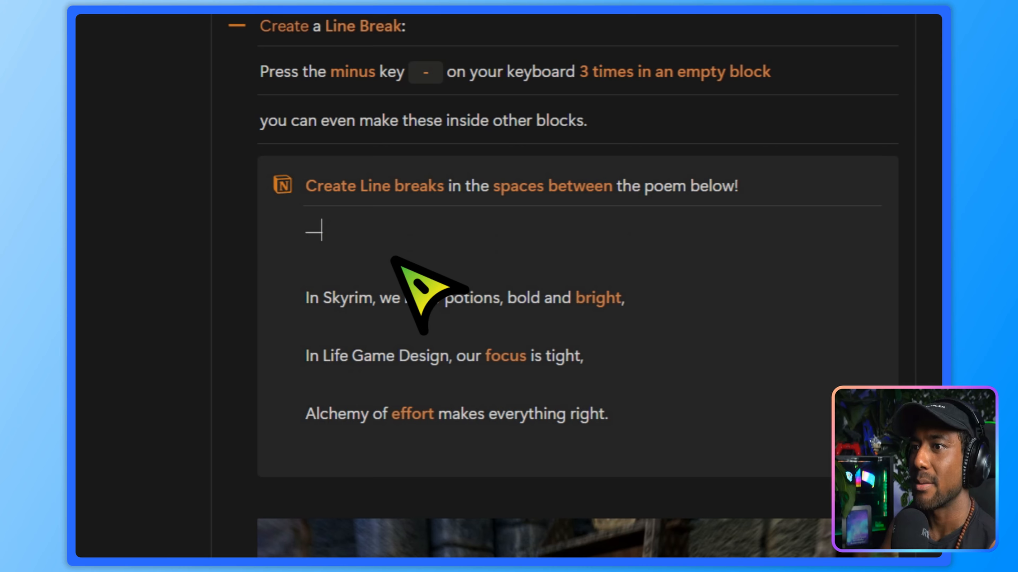
text(-)
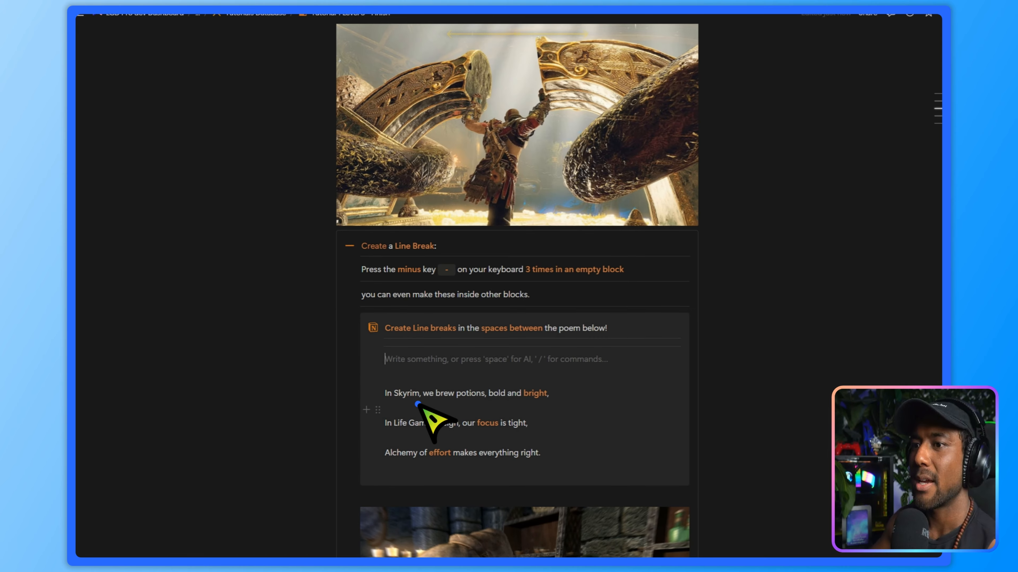
Insert a divider line below each of the poem's three lines: the Skyrim, Life Game Design and Alchemy lines
click(370, 328)
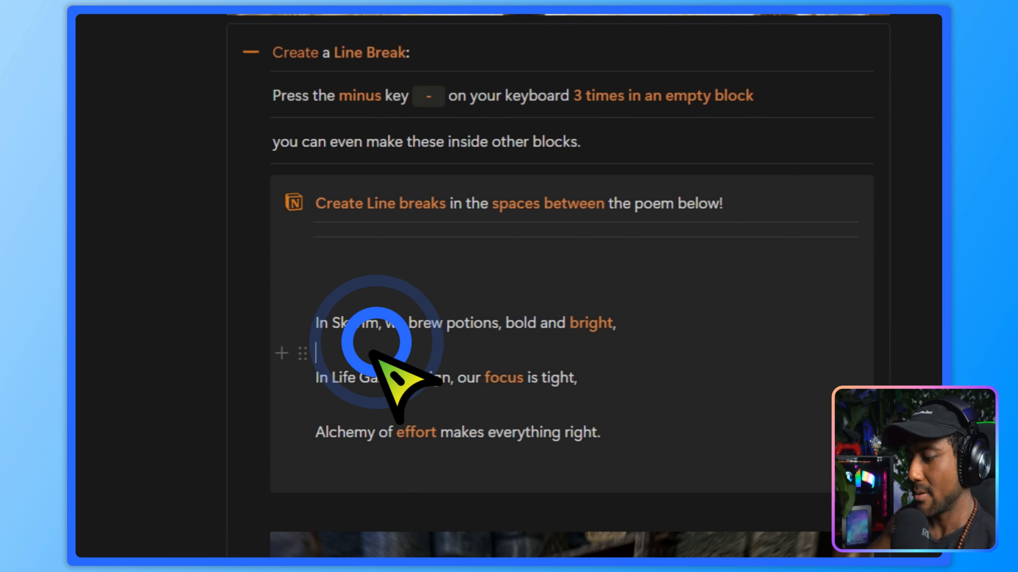
text(---)
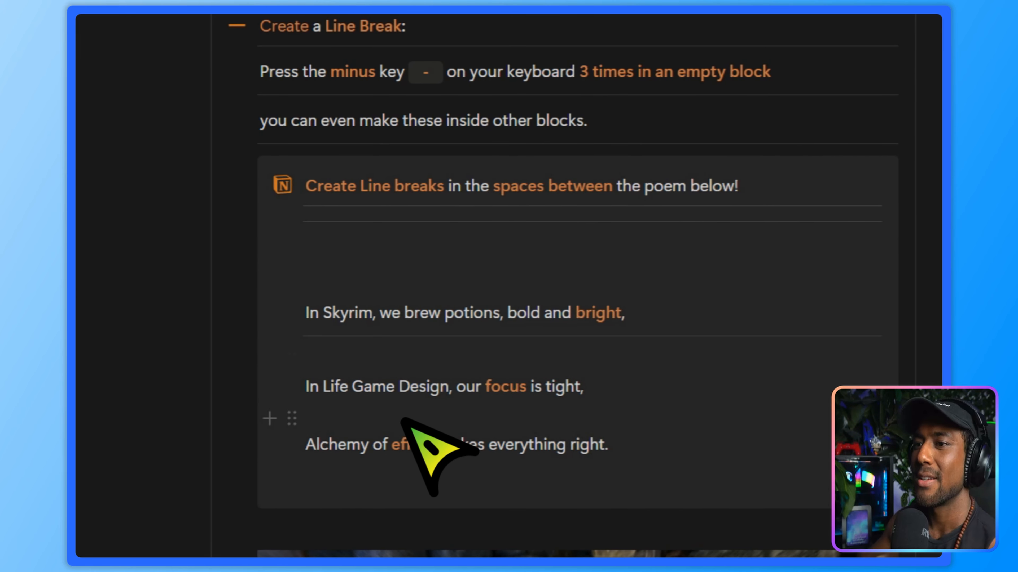
text(---)
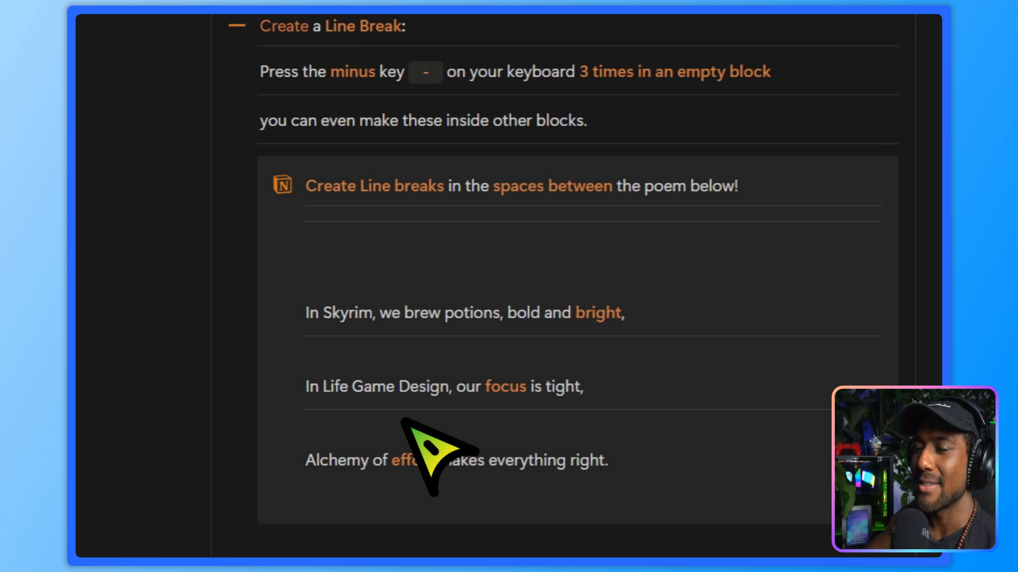
scroll(404, 420, down, 4)
drag(293, 242, 314, 317)
click(621, 199)
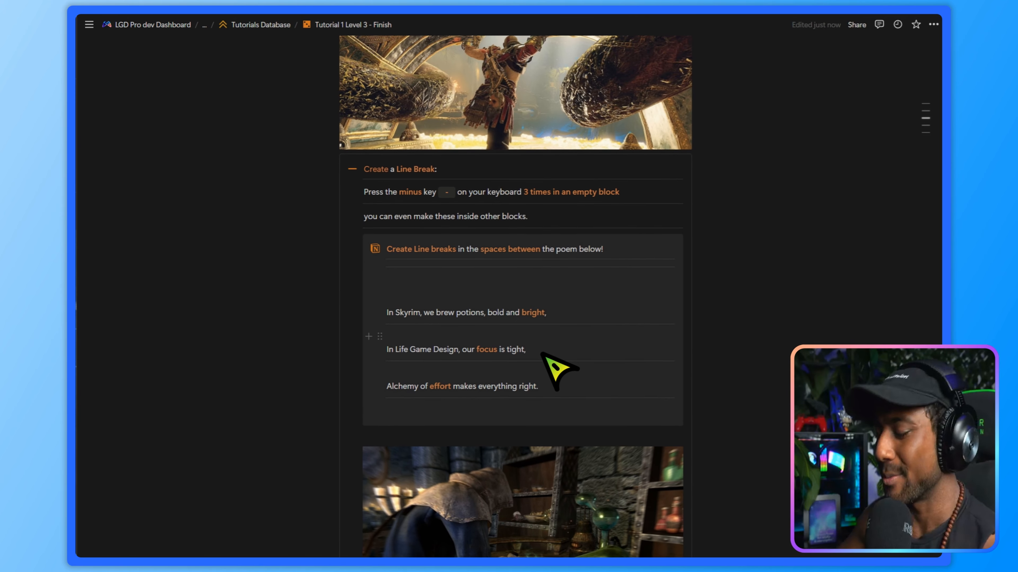
Expand the "I've Been Hiding Something In Plain Sight..." toggle heading and read through its callout instructions
scroll(546, 357, down, 12)
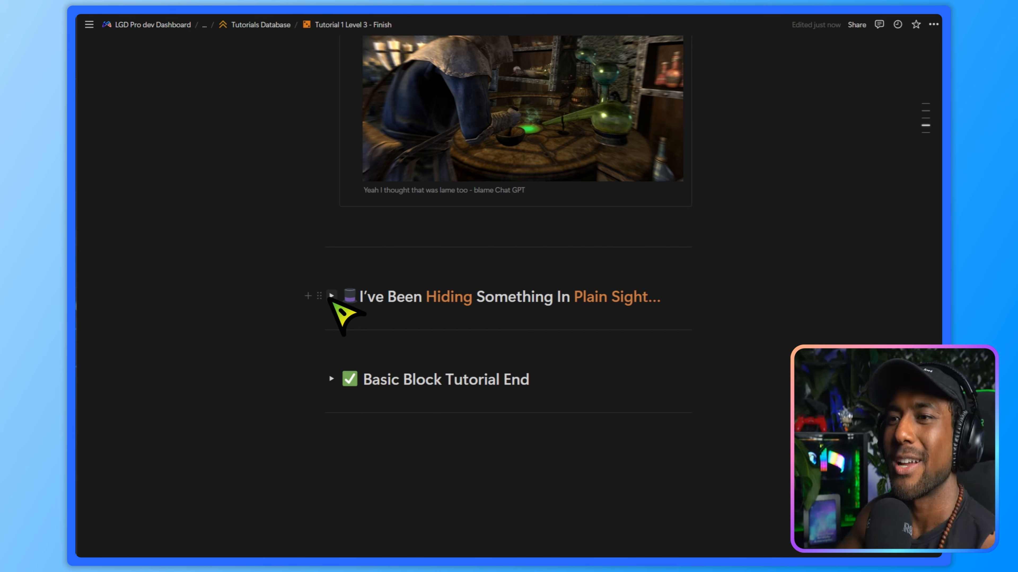
click(331, 297)
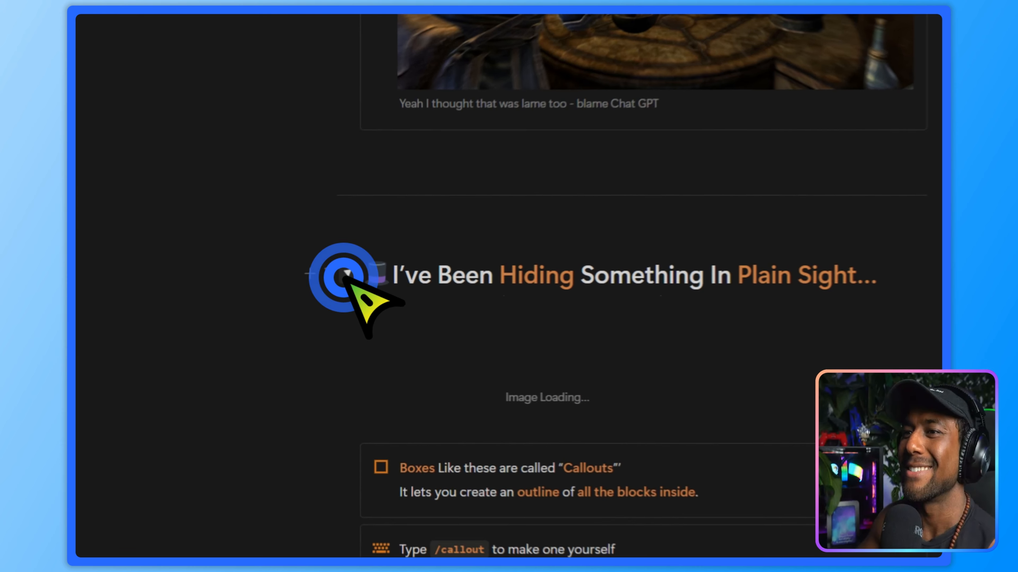
scroll(401, 320, down, 4)
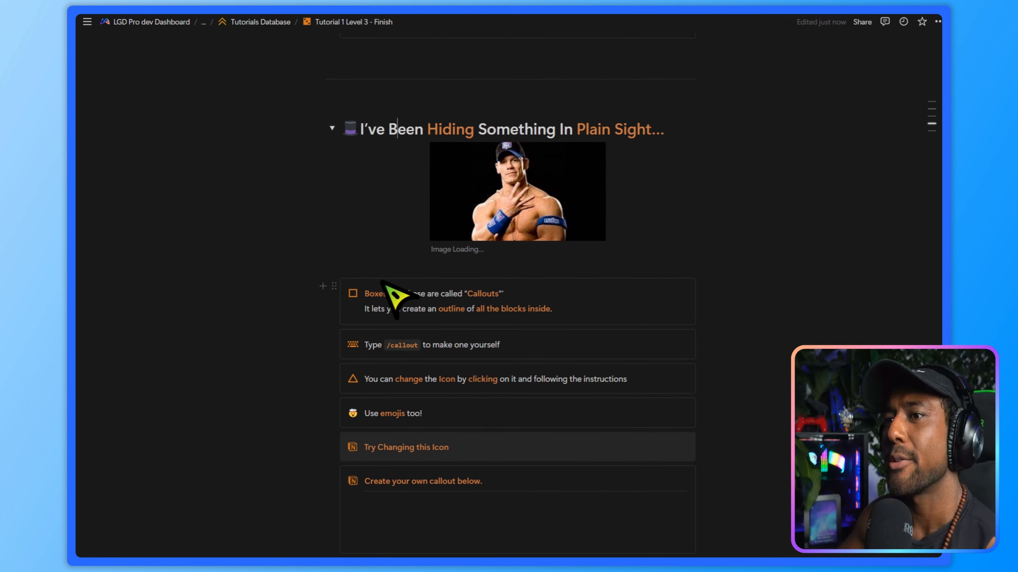
scroll(545, 314, down, 1)
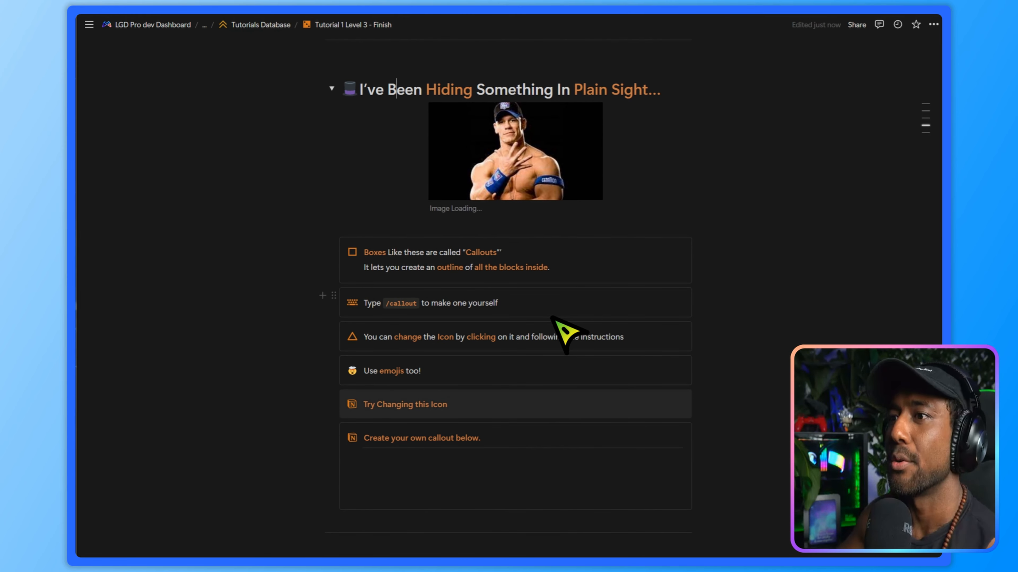
scroll(400, 354, down, 1)
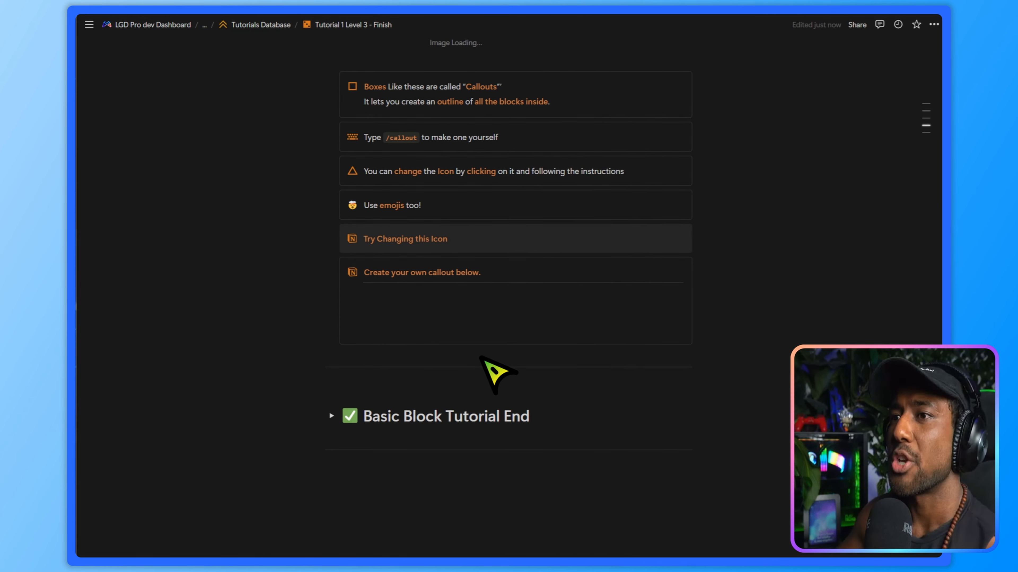
Try the purple calendar icon and the OK-hand emoji on the "Try Changing this Icon" callout
scroll(482, 358, up, 1)
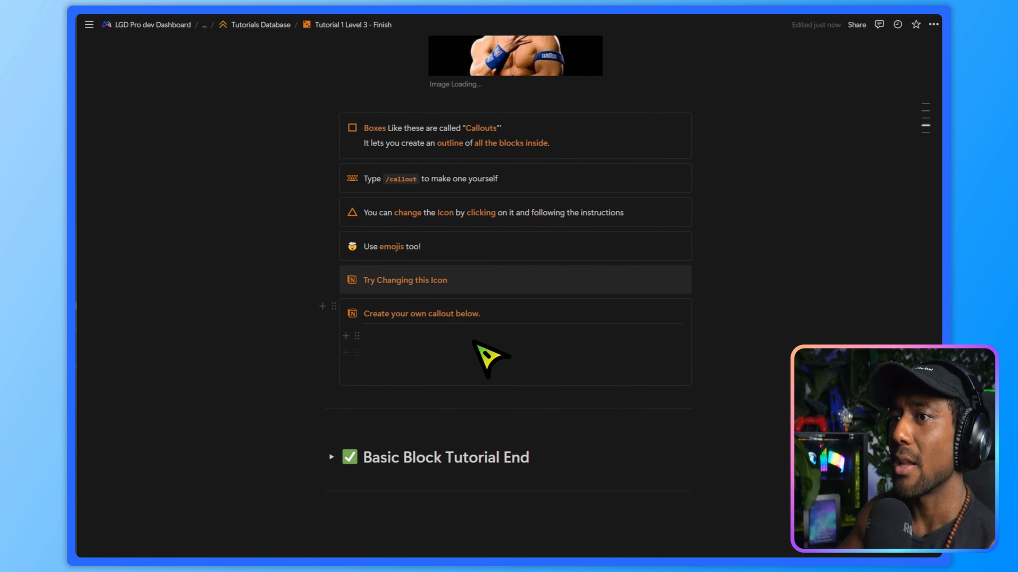
click(416, 342)
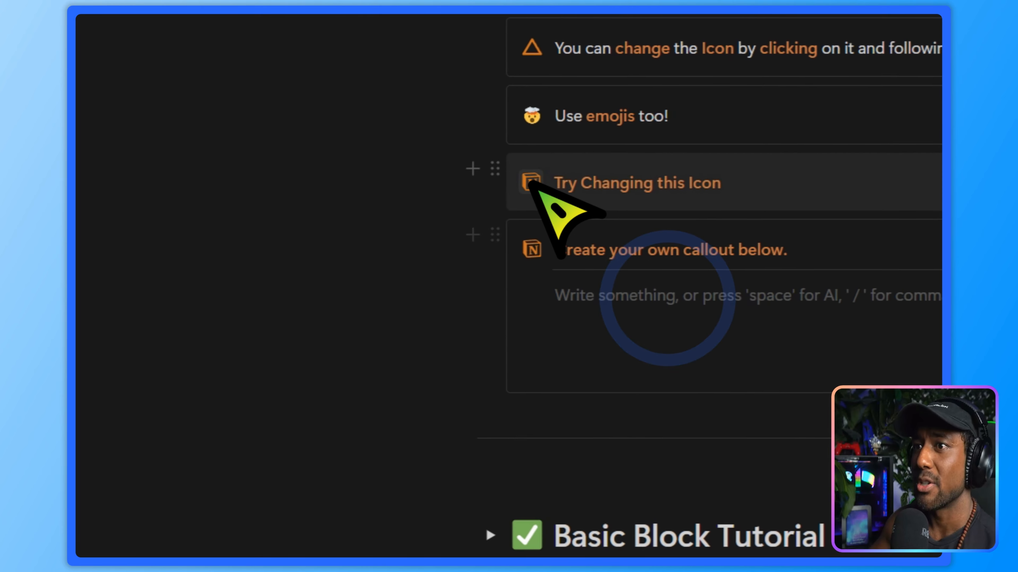
click(537, 184)
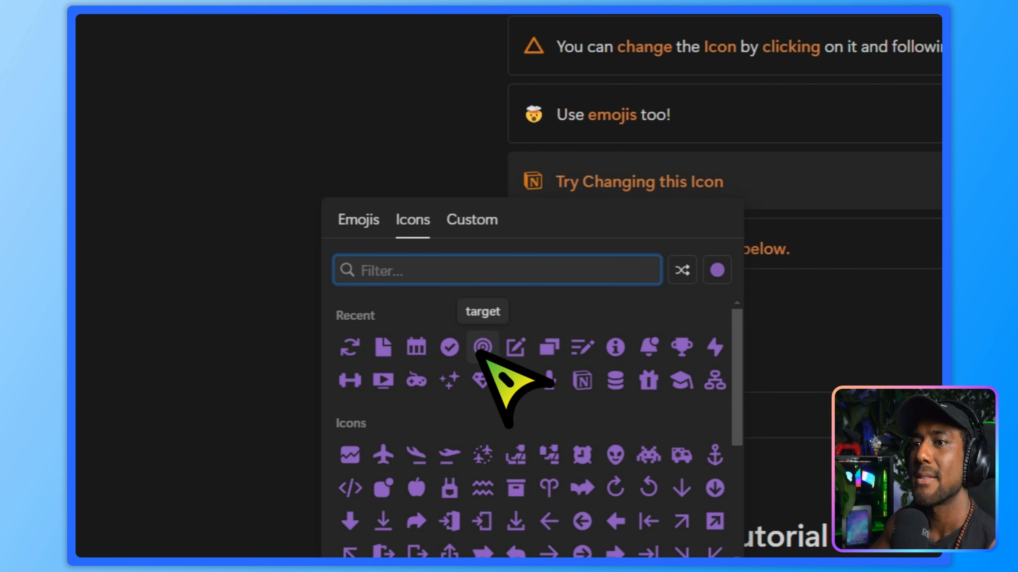
click(416, 338)
click(533, 182)
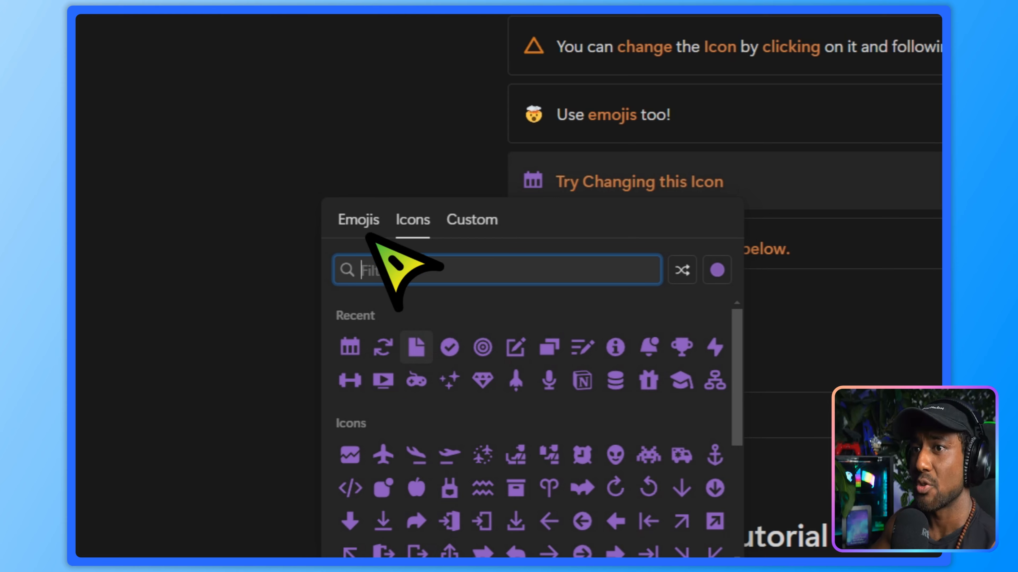
click(362, 222)
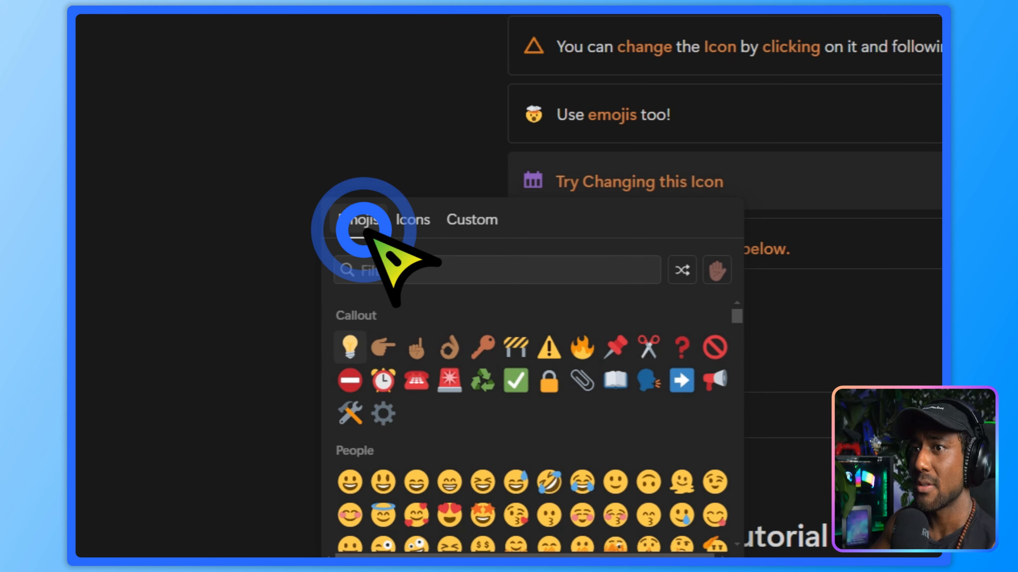
click(447, 347)
Change the "Try Changing this Icon" callout's icon to the purple page and view the custom image options
click(521, 186)
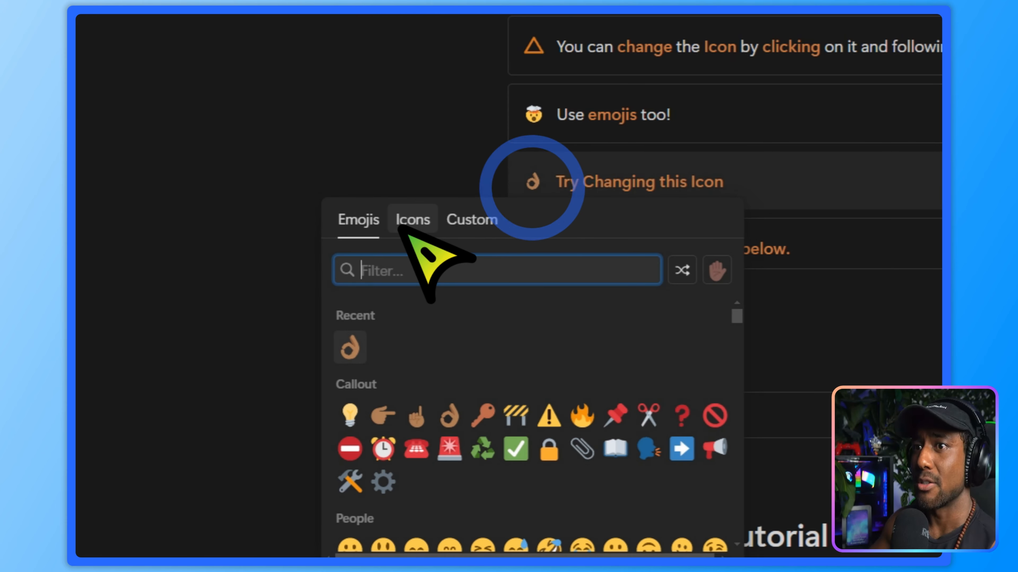
click(398, 220)
click(398, 355)
click(531, 182)
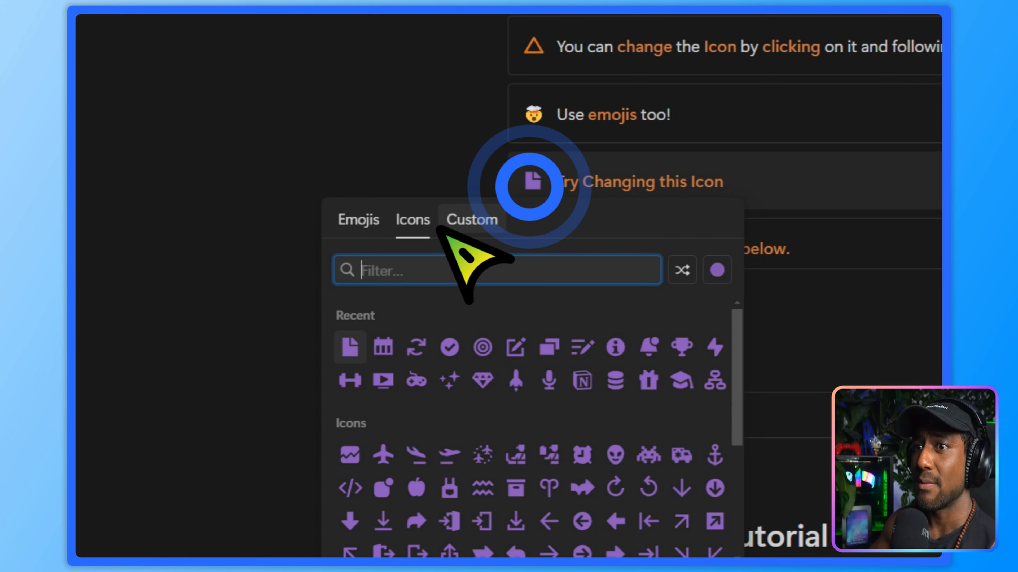
click(471, 219)
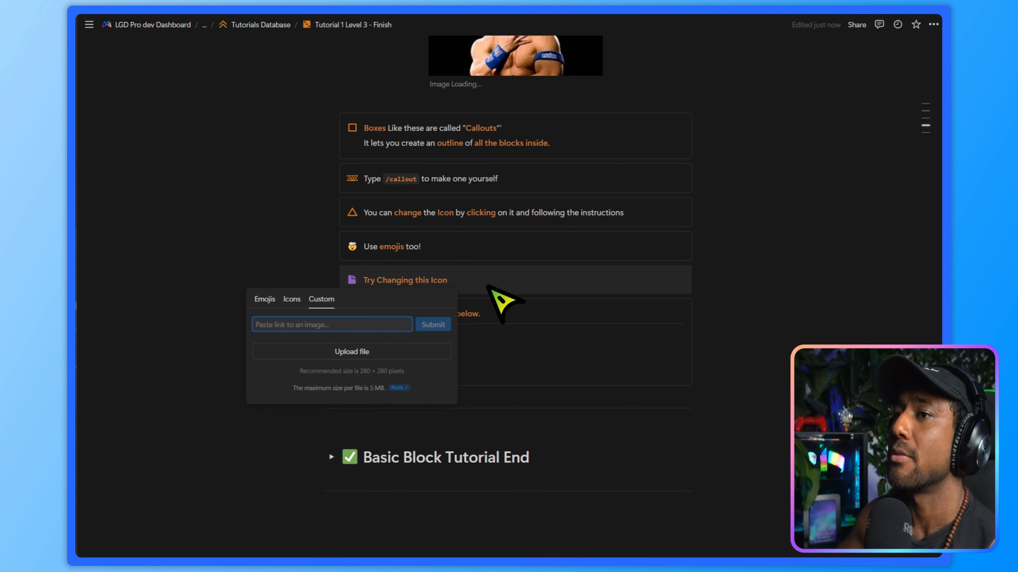
Insert a callout in the empty block under "Create your own callout below" and give it the purple calendar icon
click(418, 336)
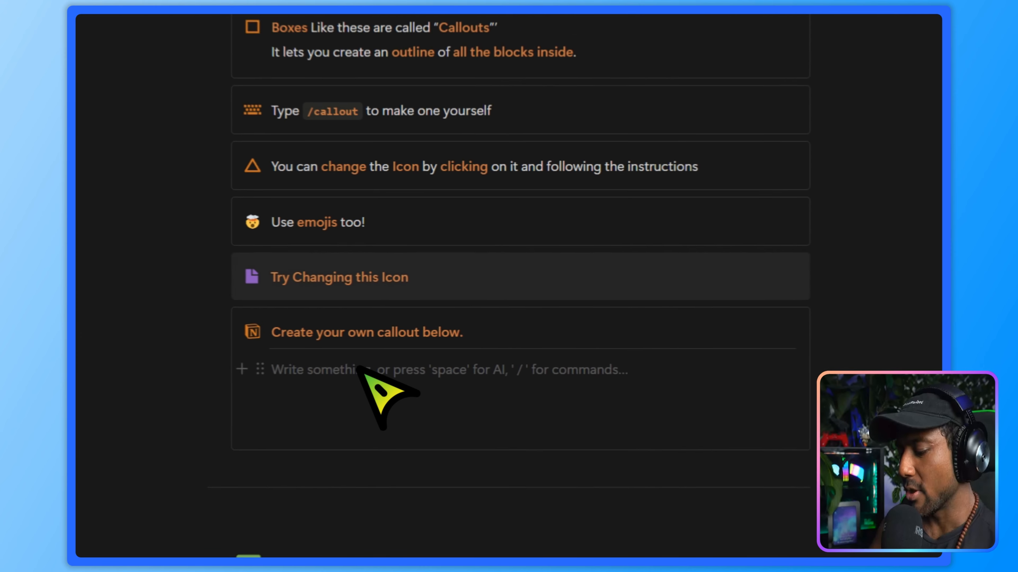
text(/CALL)
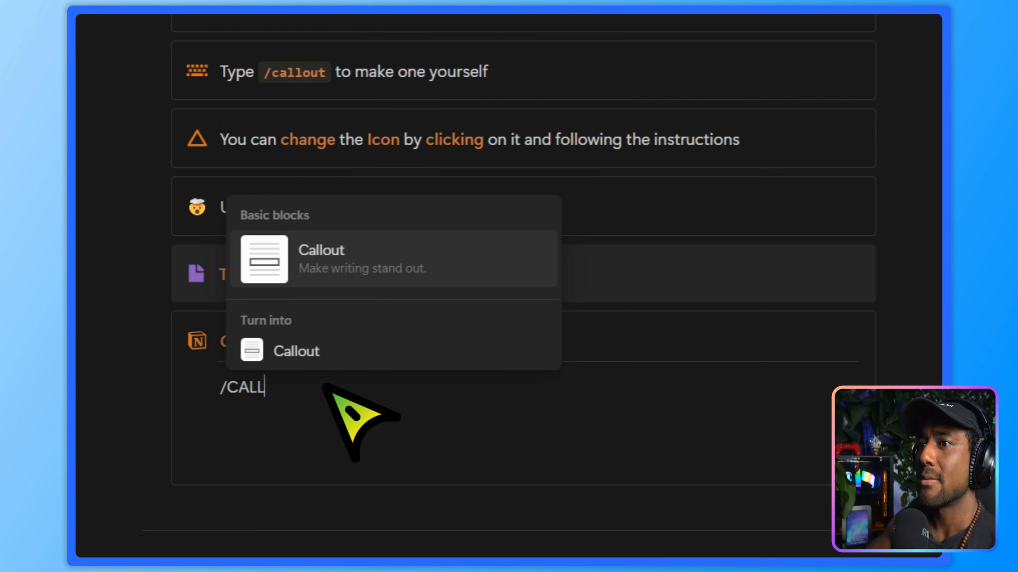
click(434, 276)
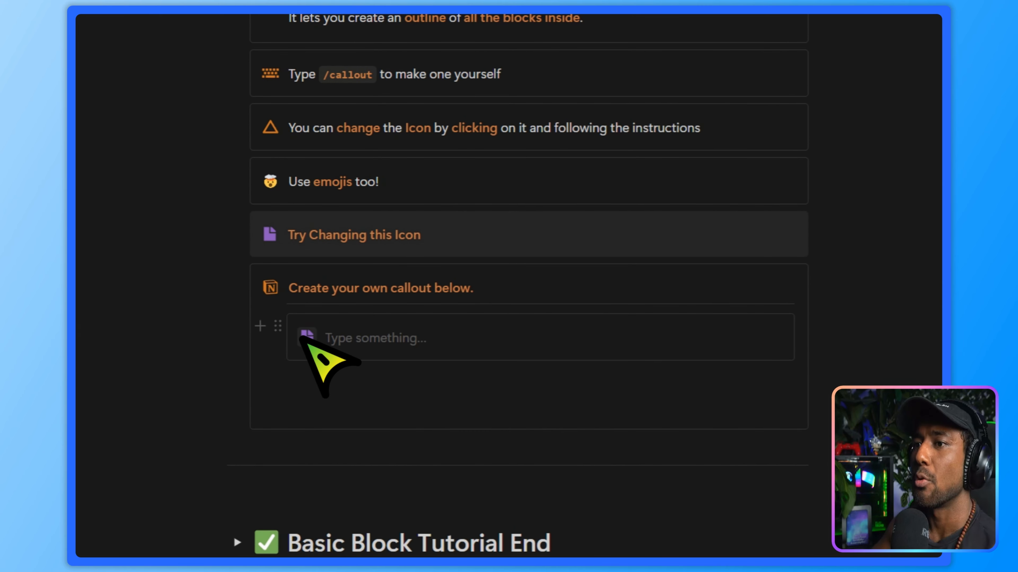
click(302, 337)
click(185, 460)
click(448, 340)
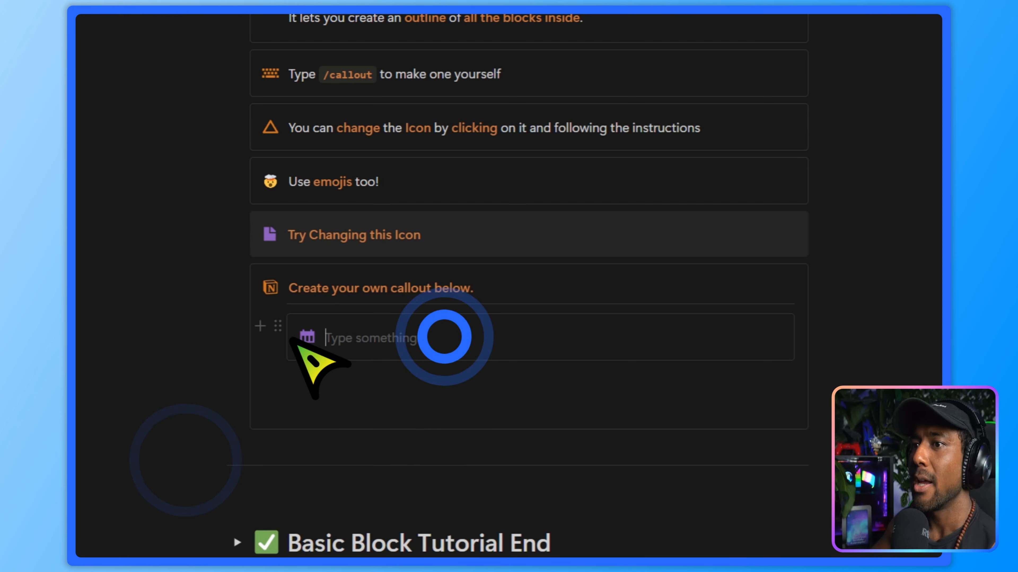
Move the new callout below the empty block and insert a second callout above it
drag(277, 326, 321, 382)
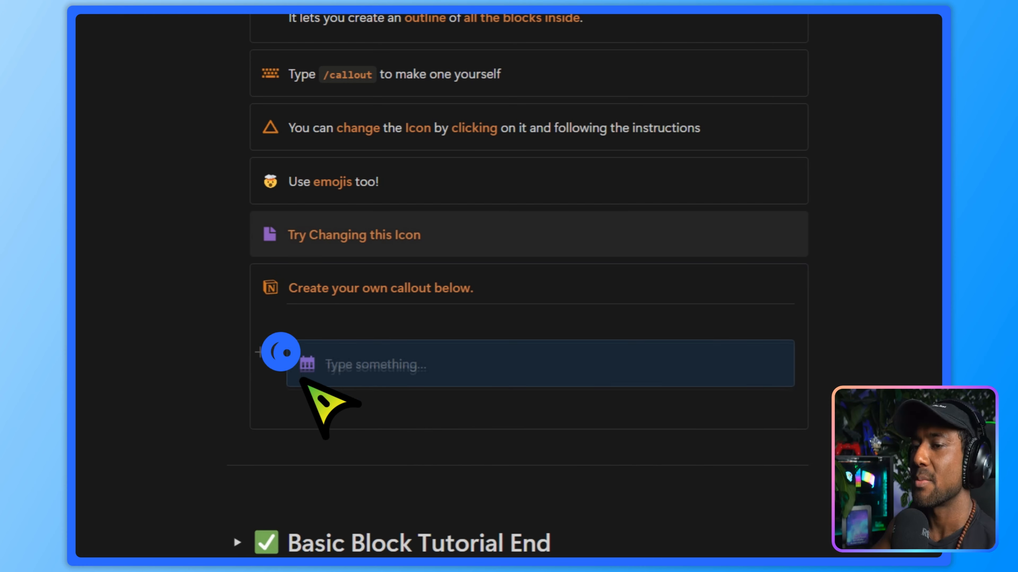
click(366, 332)
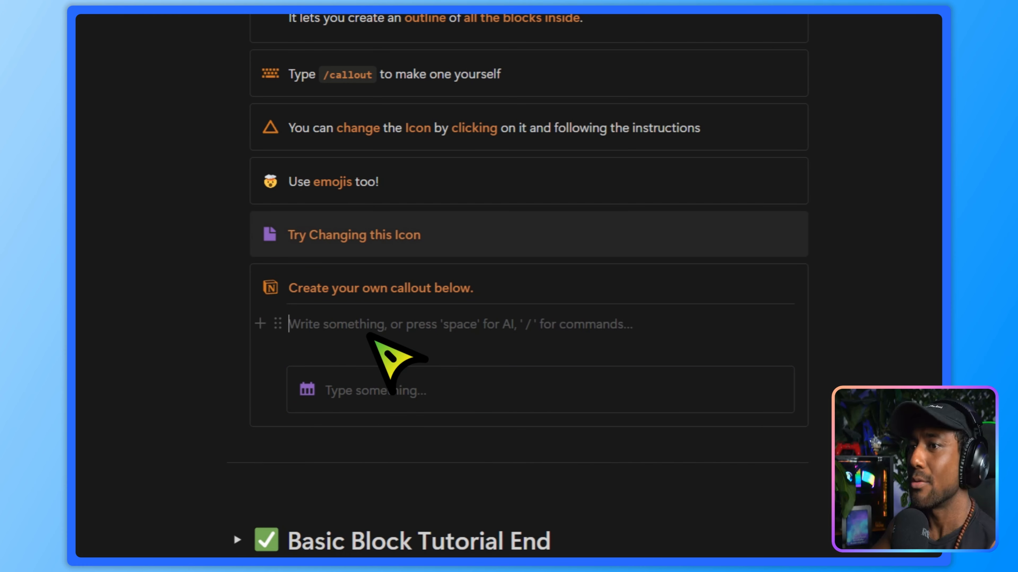
text(/call)
key(Return)
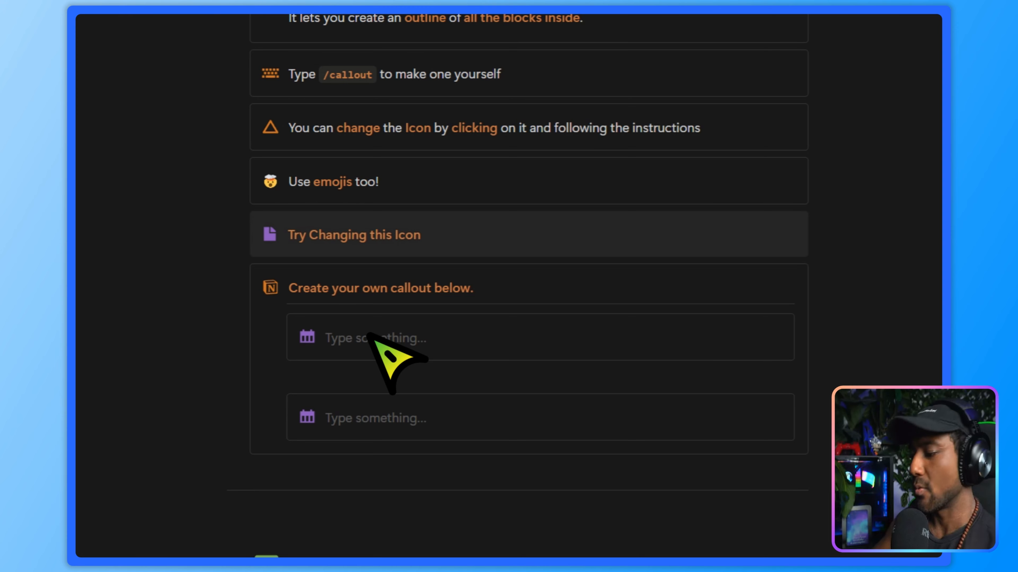
Nest the lower callout inside the upper one and delete the nested pair from the practice box
drag(278, 407, 397, 342)
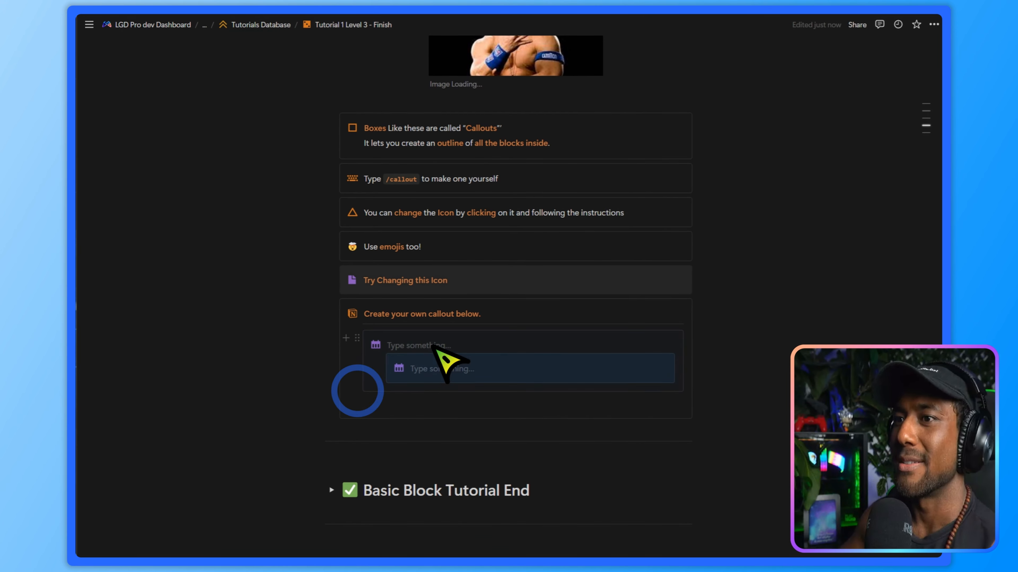
click(426, 361)
click(358, 338)
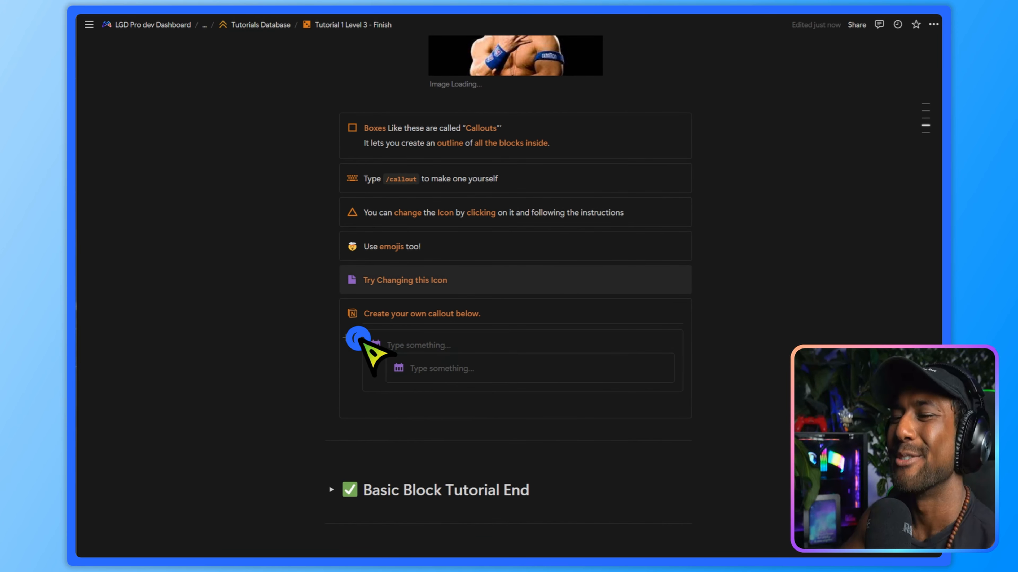
key(Delete)
Expand the "Basic Block Tutorial End" heading and the "I've got something exciting to show you!" heading inside it
scroll(354, 369, down, 1)
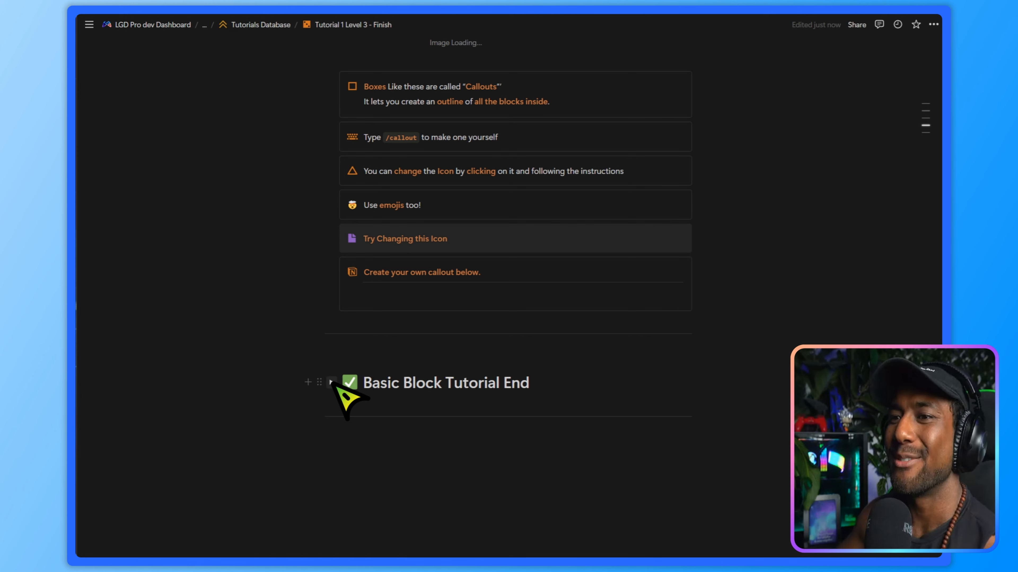
click(331, 383)
scroll(480, 286, down, 3)
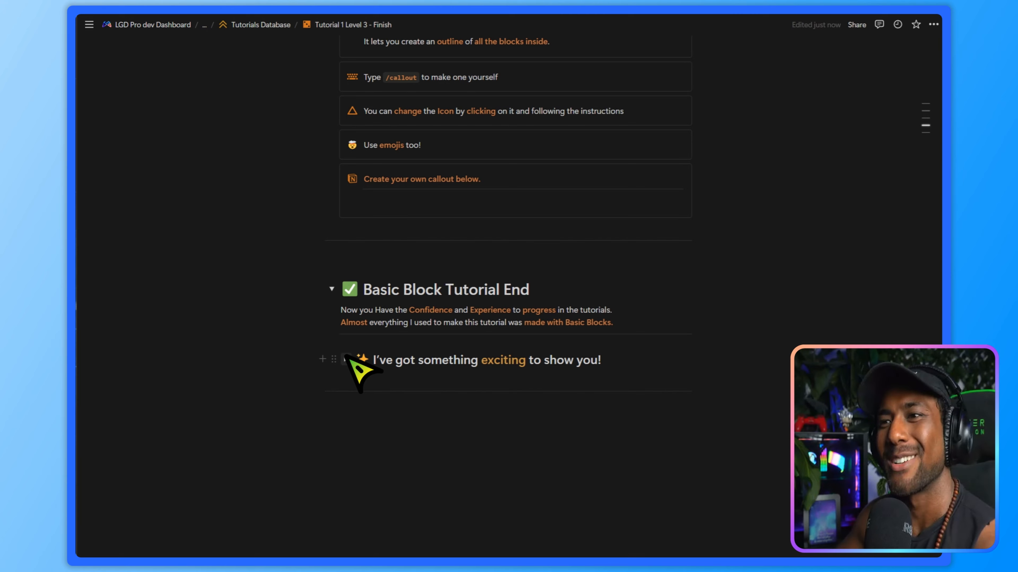
click(345, 356)
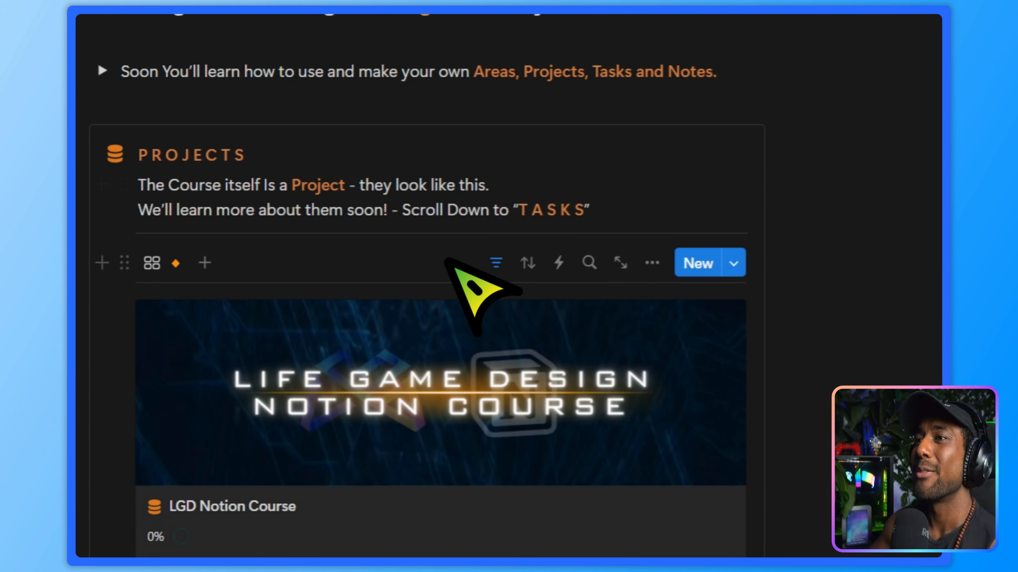
Expand the "Soon You'll learn how to use and make your own Areas, Projects, Tasks and Notes" toggle and view the Projects section
scroll(461, 178, up, 2)
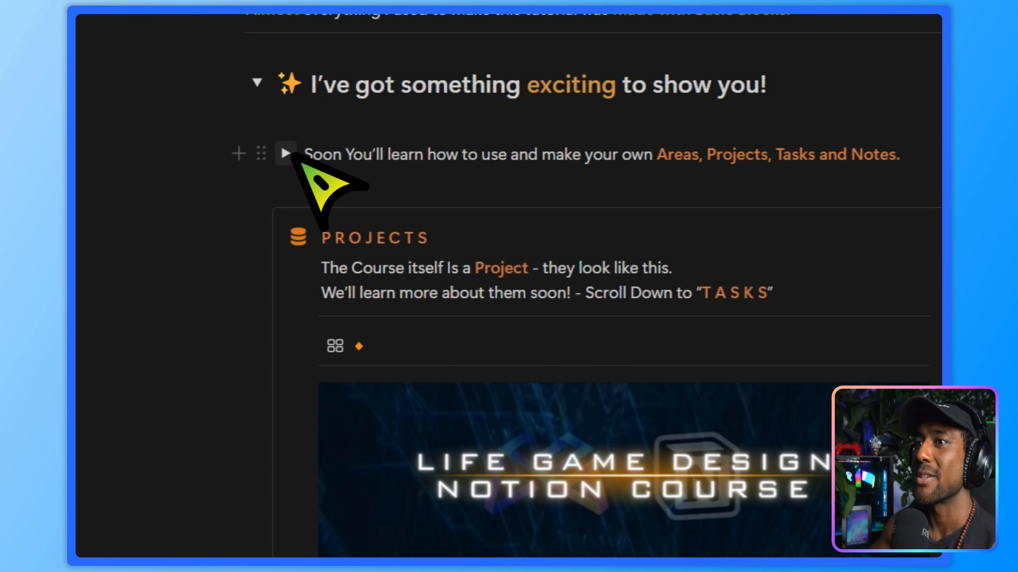
click(101, 153)
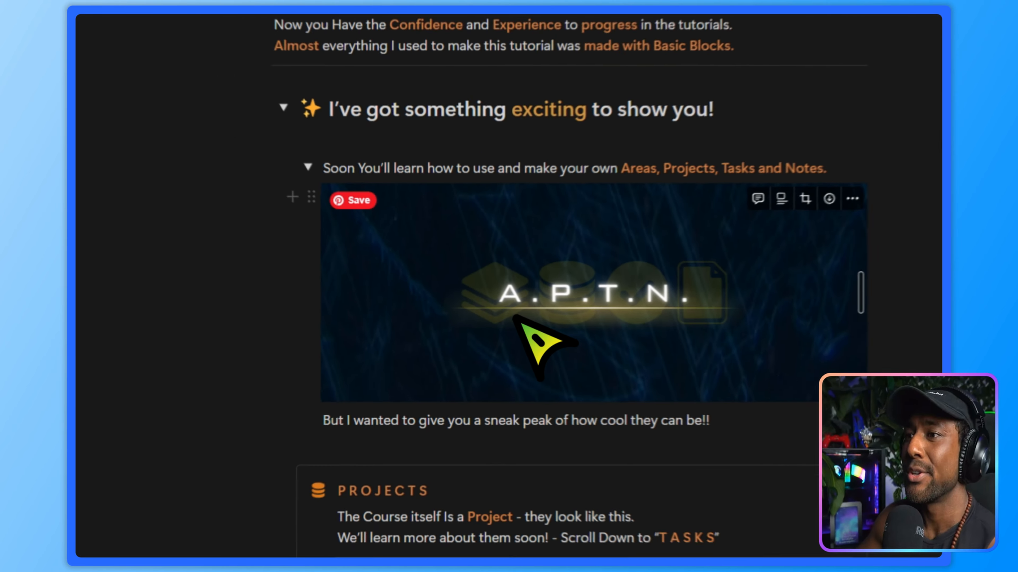
scroll(561, 410, down, 2)
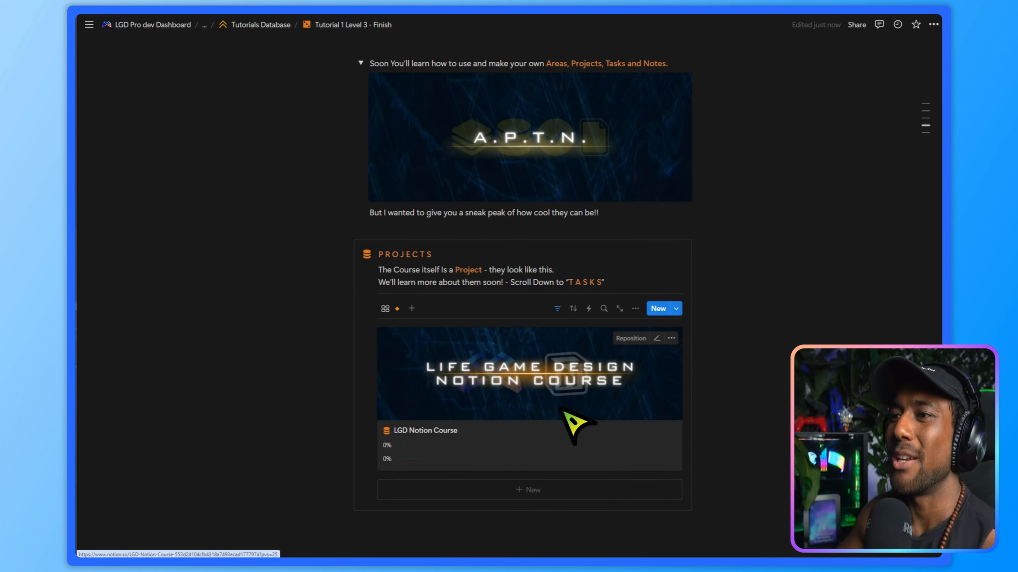
scroll(451, 426, down, 1)
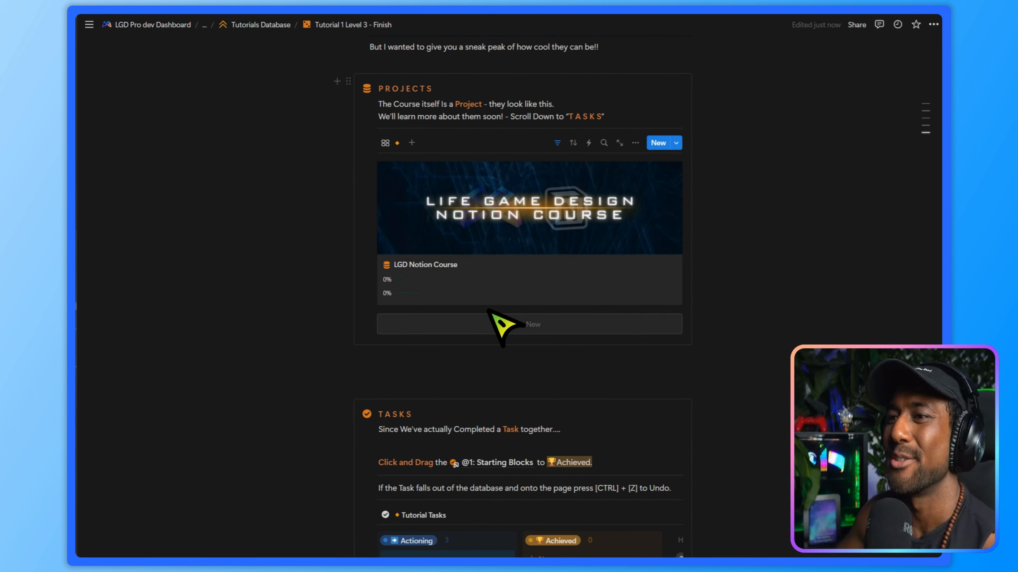
Move the "1: Starting Blocks" task from Actioning to Achieved on the Tutorial Tasks board
scroll(495, 322, down, 5)
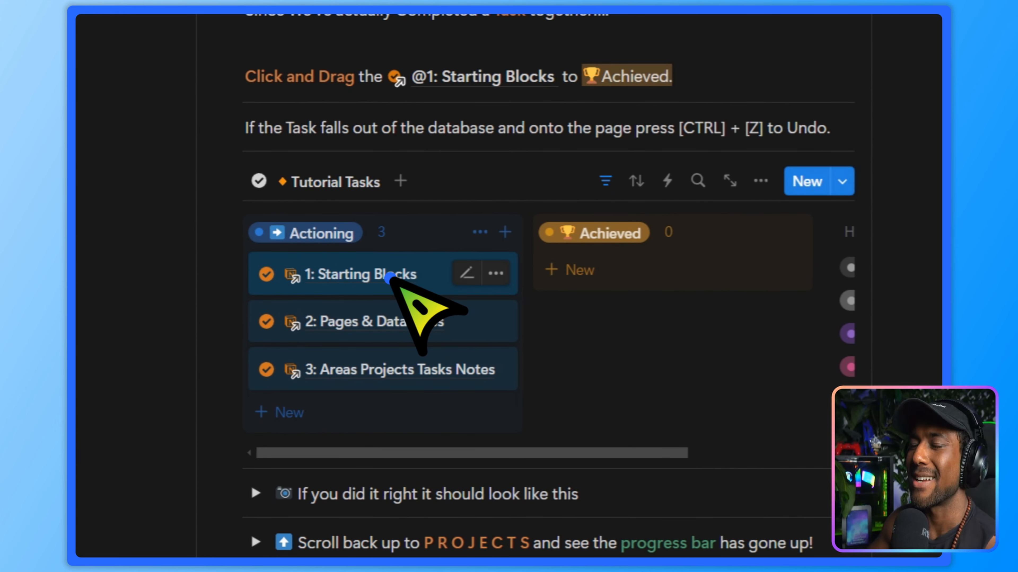
drag(390, 278, 623, 280)
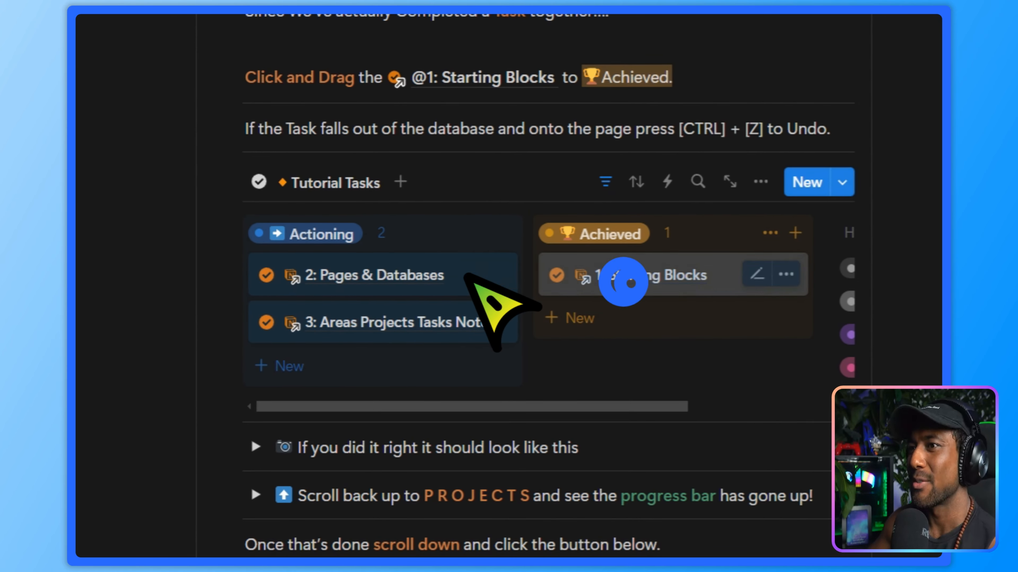
Pull the "1: Starting Blocks" task out of the board onto the page and return it to the Achieved column
drag(466, 276, 691, 167)
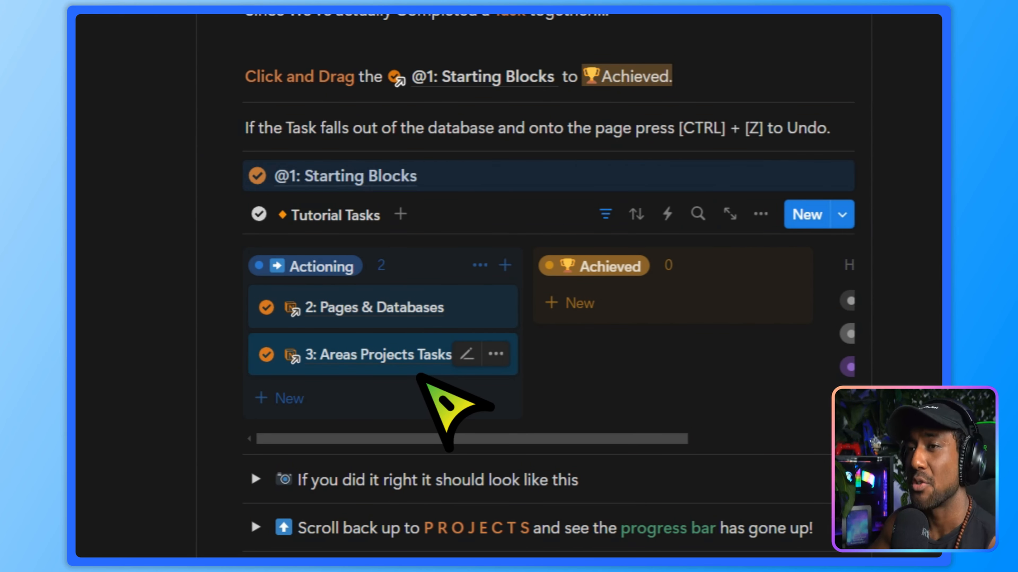
key(ctrl+z)
drag(415, 266, 522, 227)
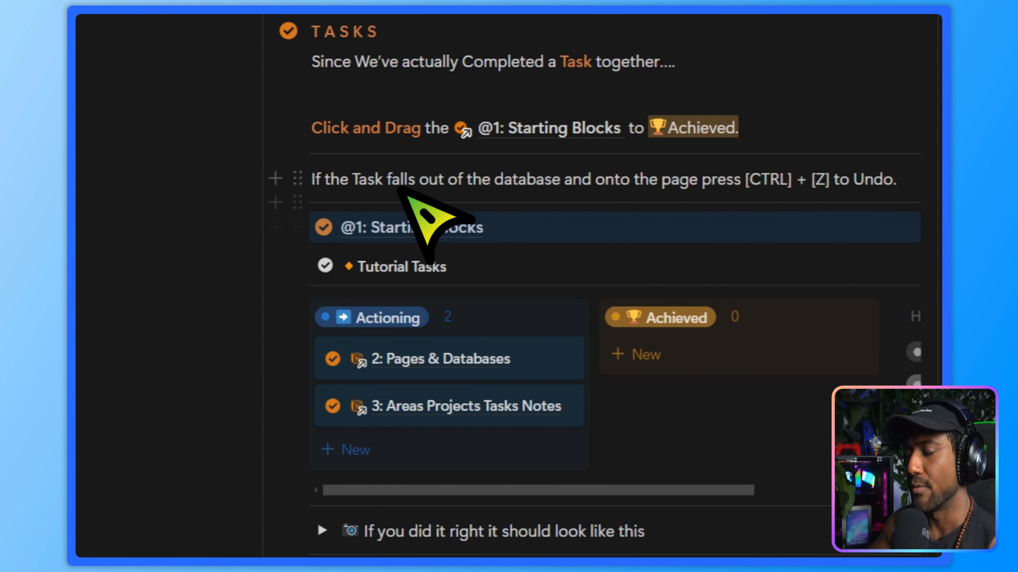
drag(297, 228, 661, 344)
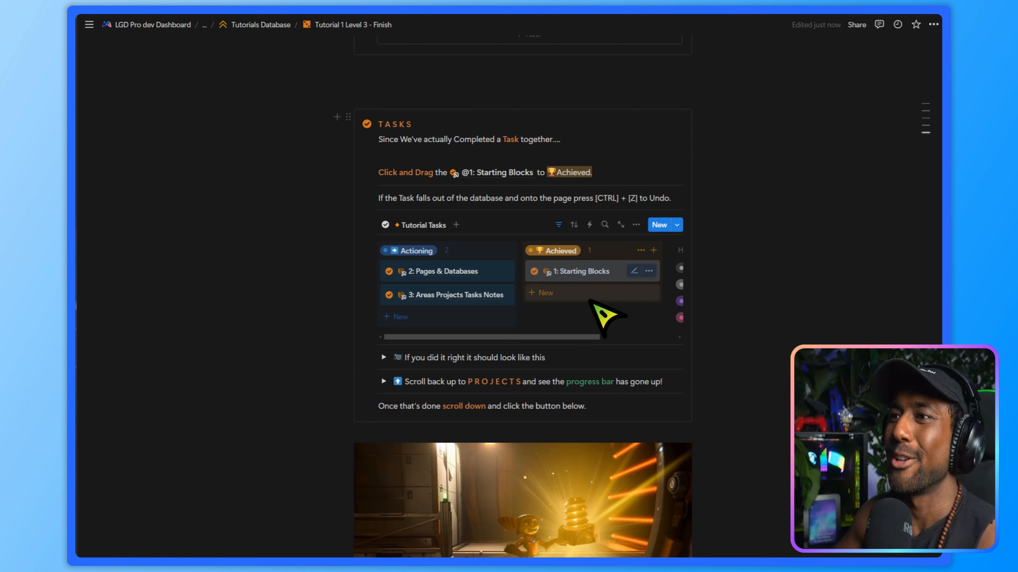
Check the task progress on the LGD Notion Course card in the Projects section and return to the Tasks board
scroll(584, 318, down, 2)
scroll(575, 305, up, 10)
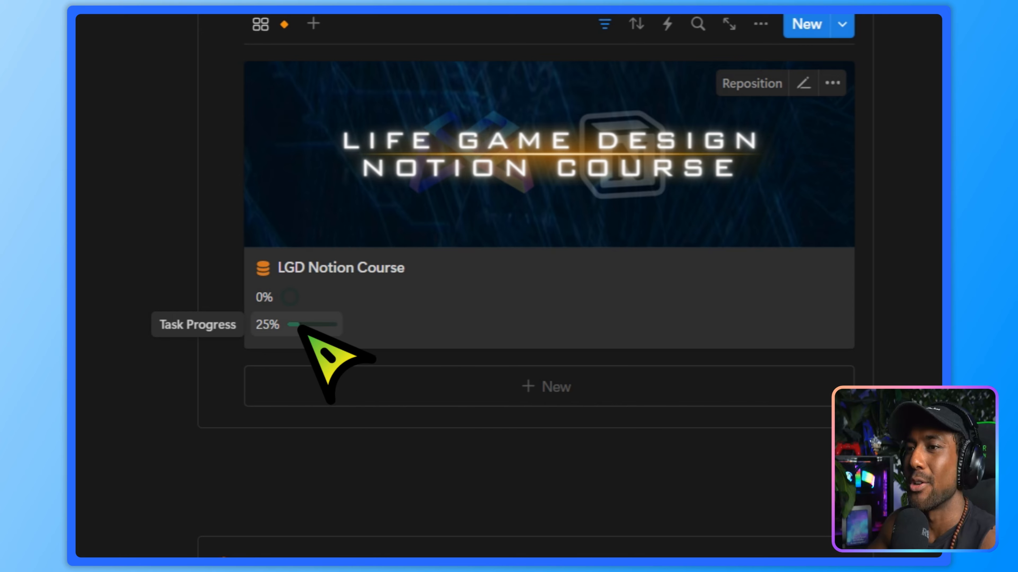
scroll(336, 329, down, 5)
scroll(336, 331, down, 5)
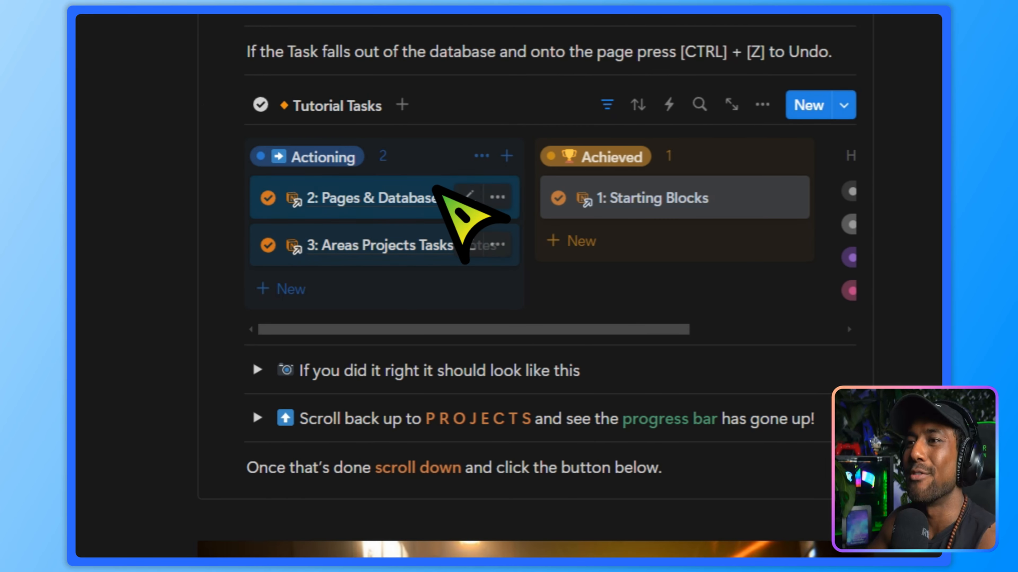
Mark Tutorial 1 as complete with the page's completion button and continue past the congratulations message
scroll(488, 278, down, 3)
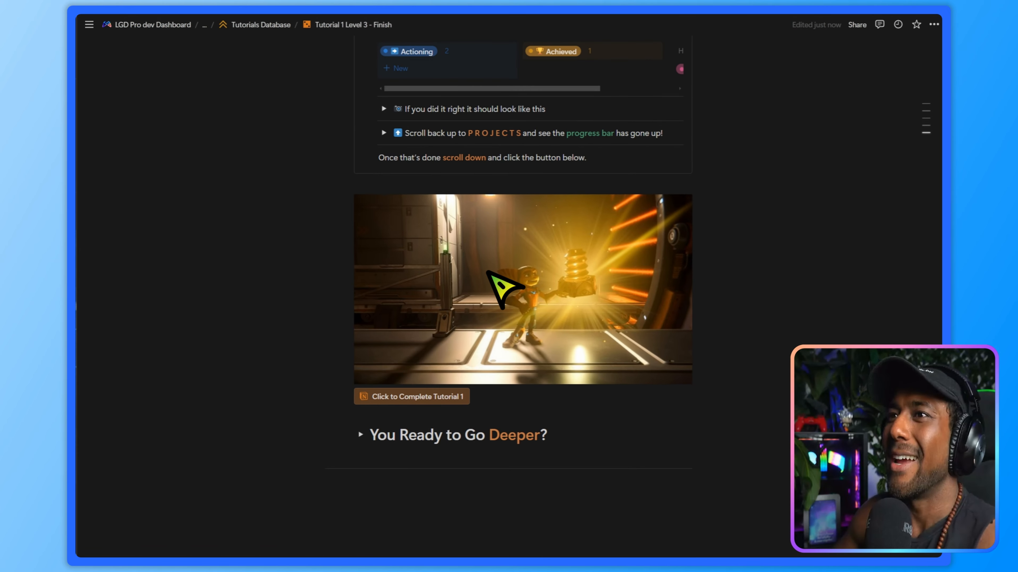
scroll(486, 272, down, 1)
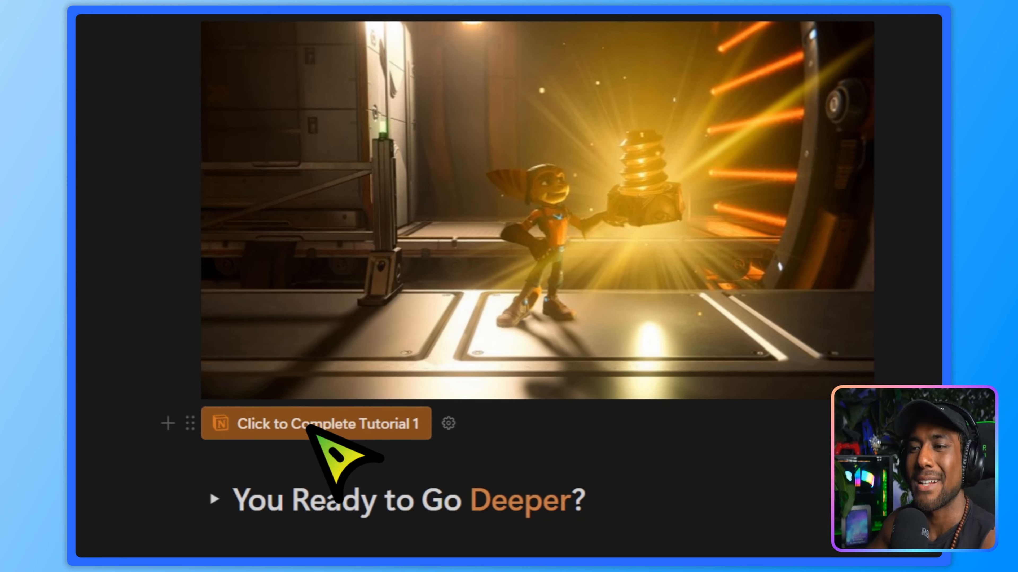
click(407, 356)
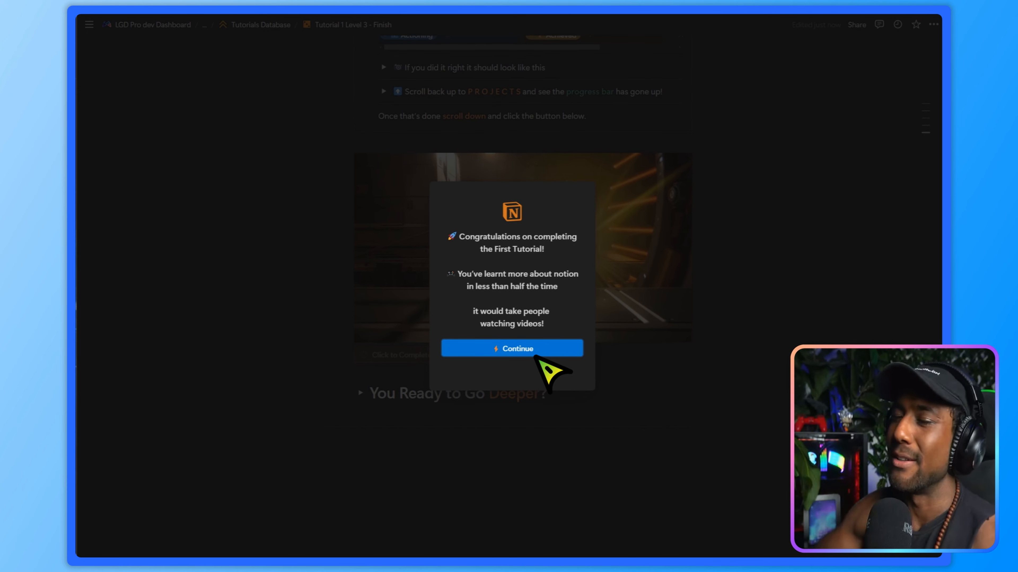
click(496, 348)
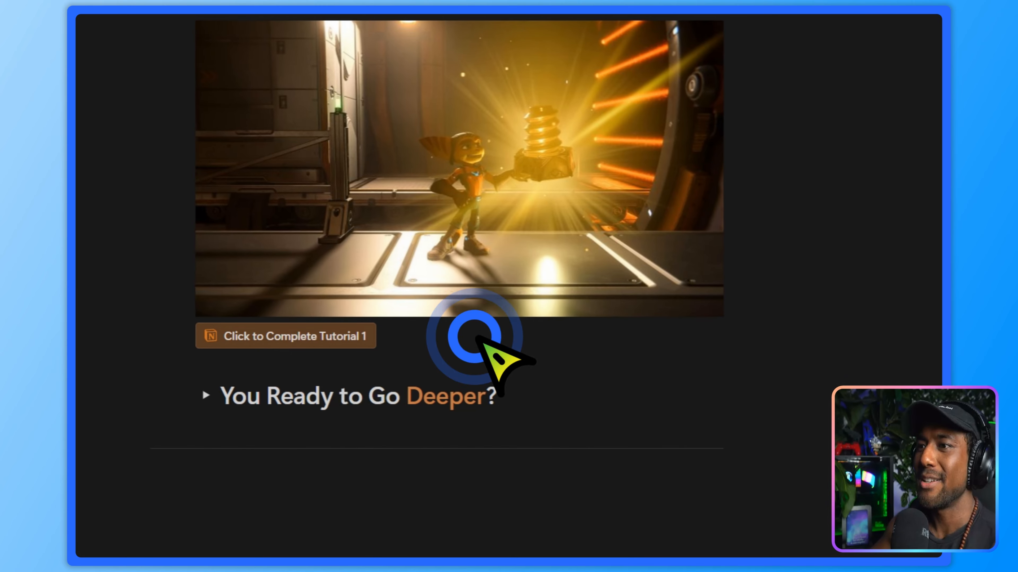
Expand the "You Ready to Go Deeper?" heading and view its options for continuing the tutorials
click(205, 394)
scroll(466, 336, down, 5)
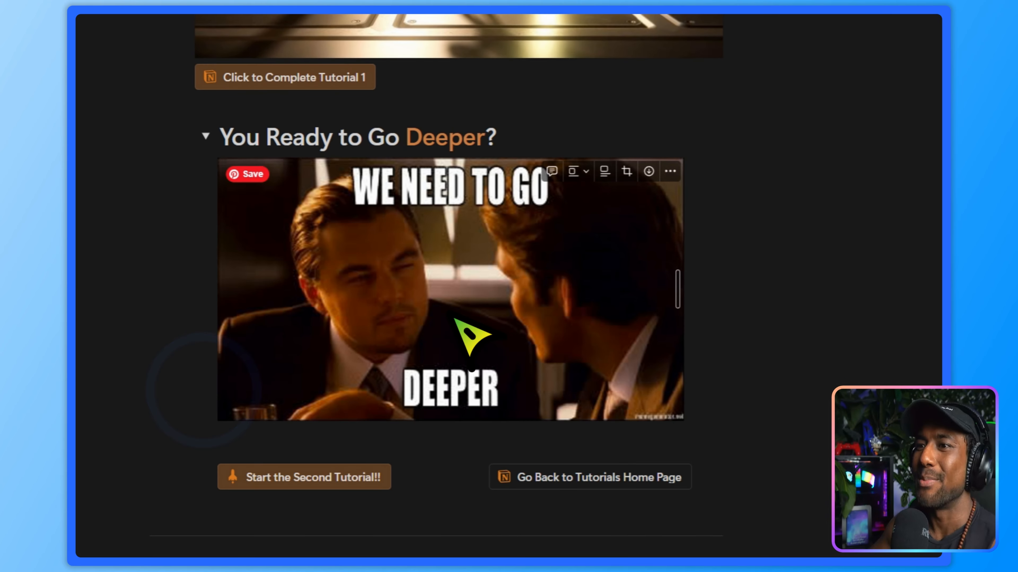